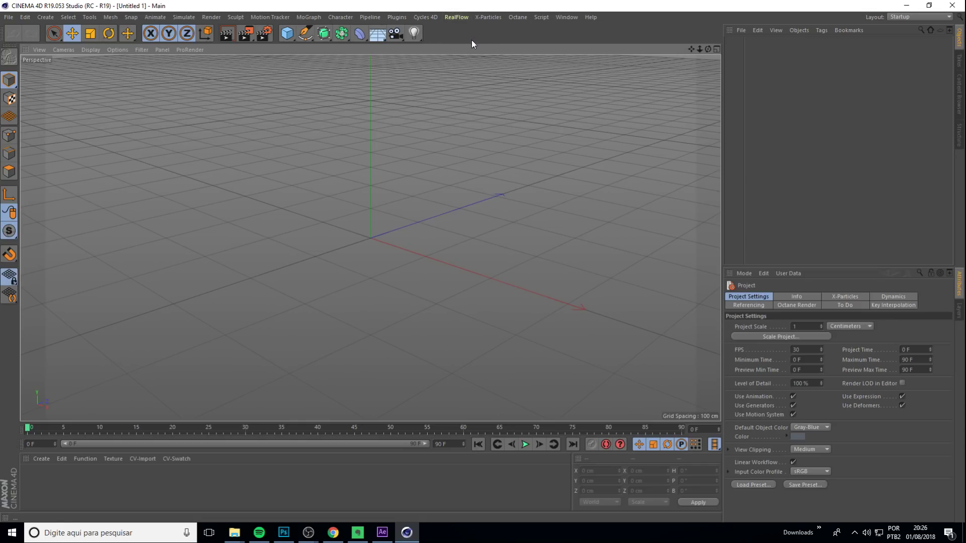
- Open the RealFlow menu to show its Emitters submenu of emitter types
click(453, 18)
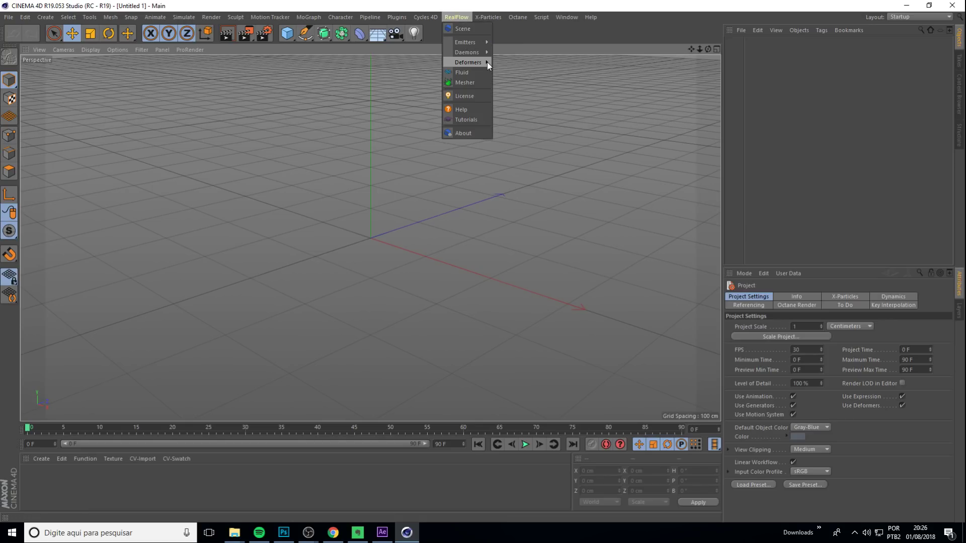
mouse_move(464, 43)
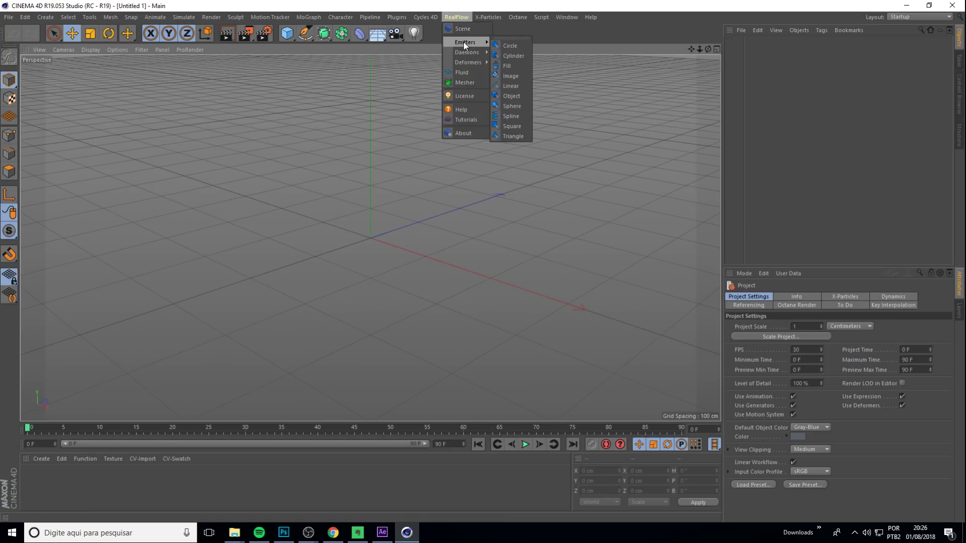
- Add a RealFlow Circle emitter with scene and fluid, raise it, and start playback
click(512, 46)
drag(376, 127, 375, 96)
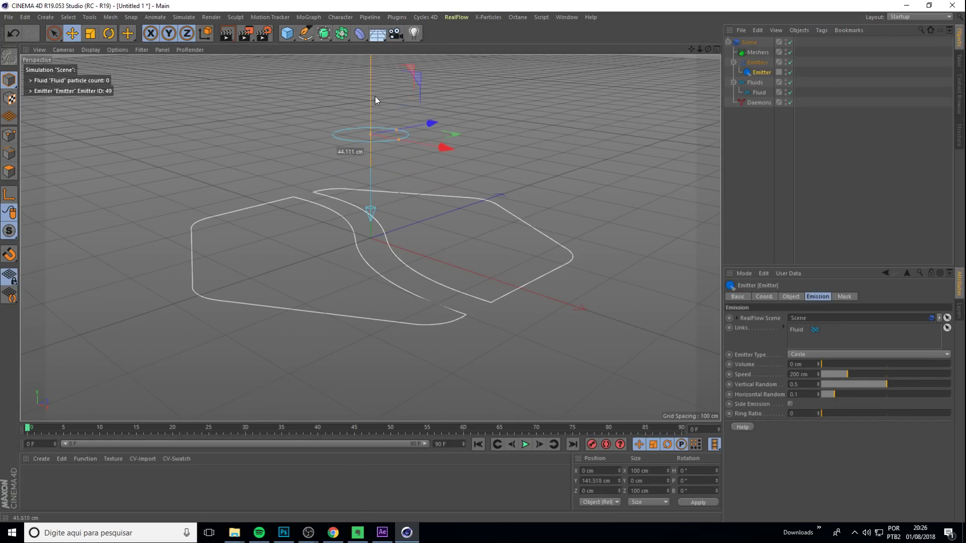
click(525, 444)
- Shift the emitter sideways and lift it to Y 160.039 cm, then reopen the Emitters list
mouse_move(407, 278)
alt+mouse_down()
mouse_move(362, 276)
mouse_move(411, 251)
mouse_move(385, 327)
mouse_move(407, 223)
mouse_move(322, 177)
mouse_move(425, 247)
mouse_move(345, 194)
mouse_move(397, 219)
mouse_move(441, 185)
alt+mouse_up()
mouse_move(372, 211)
mouse_down()
mouse_move(328, 210)
mouse_move(416, 219)
mouse_move(472, 210)
mouse_move(529, 231)
mouse_move(373, 219)
mouse_up()
mouse_move(304, 316)
alt+mouse_down()
mouse_move(327, 151)
mouse_move(360, 216)
mouse_move(481, 213)
mouse_move(362, 230)
mouse_move(366, 243)
alt+mouse_up()
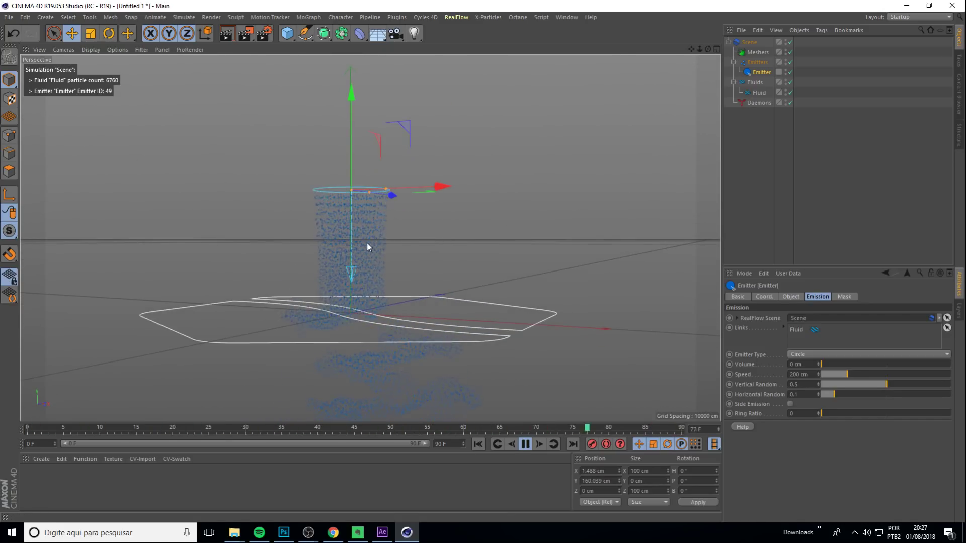
click(456, 17)
mouse_move(466, 42)
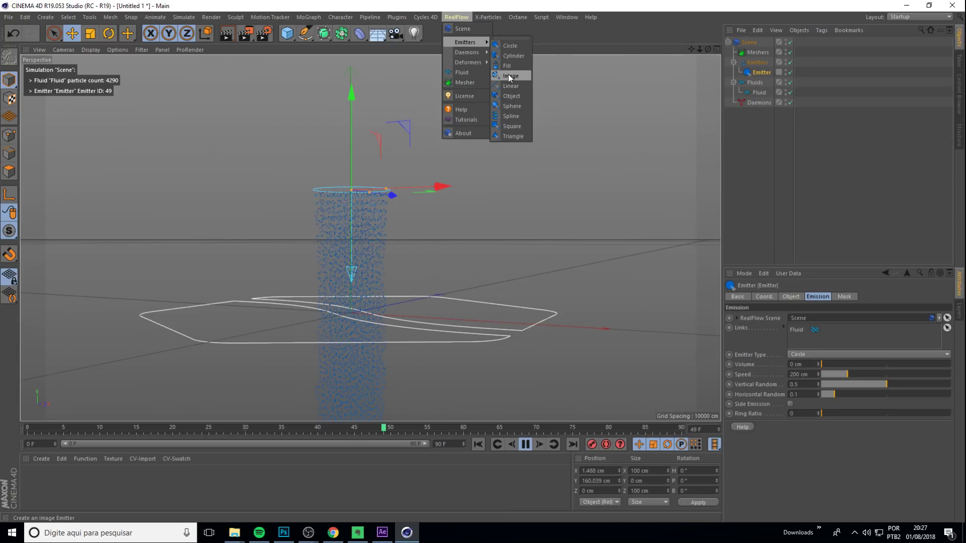
- Add a trial Cylinder emitter, move it, delete it, and bring up the Daemons list
click(505, 55)
mouse_move(391, 308)
mouse_down()
mouse_move(487, 178)
mouse_move(488, 151)
mouse_up()
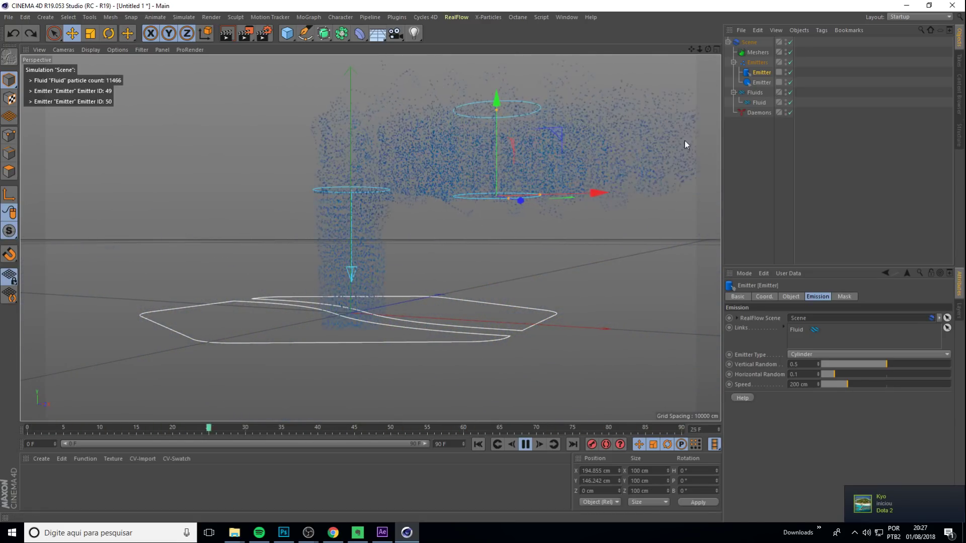
key(Delete)
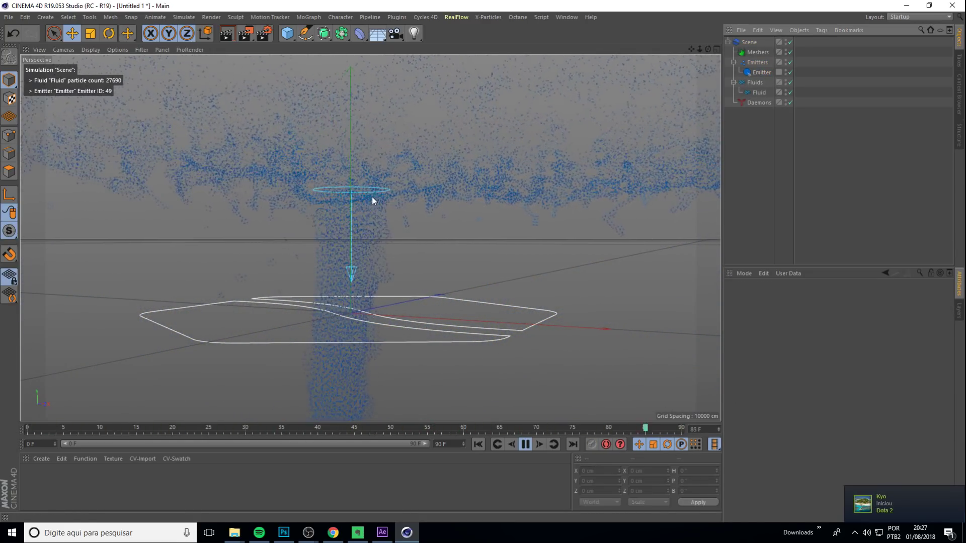
alt+middle_drag(335, 207, 353, 194)
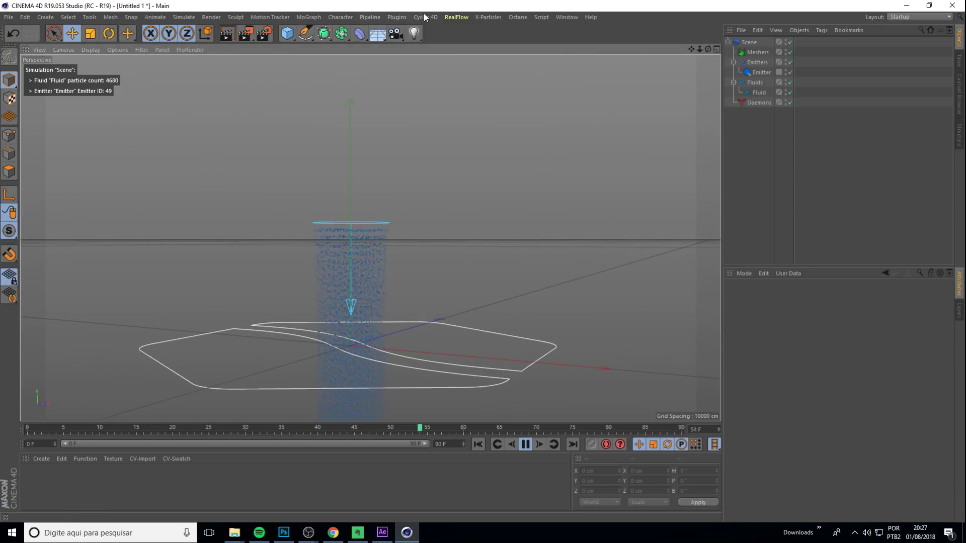
click(456, 16)
mouse_move(466, 53)
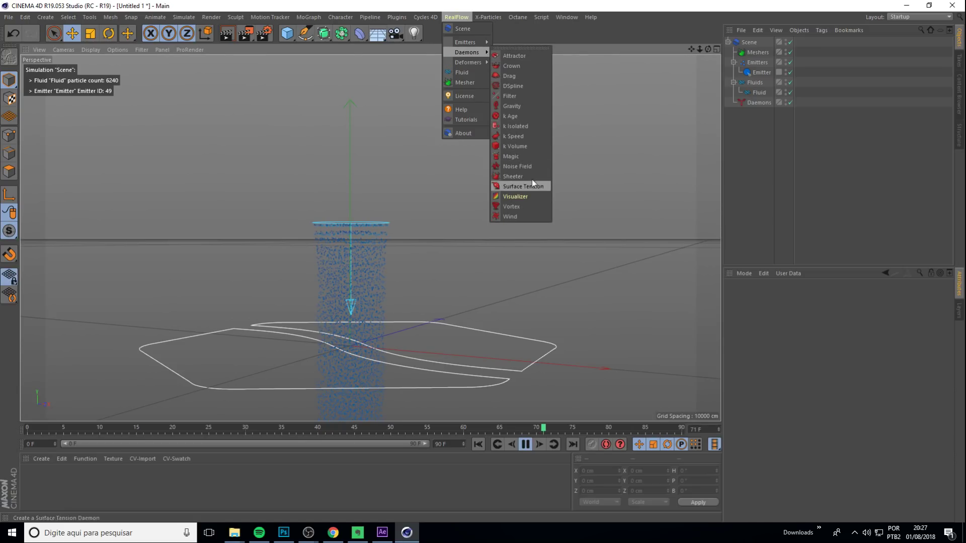
- Add a Noise Field daemon and rotate the emitter's pitch to 180° so it fires upward
click(529, 165)
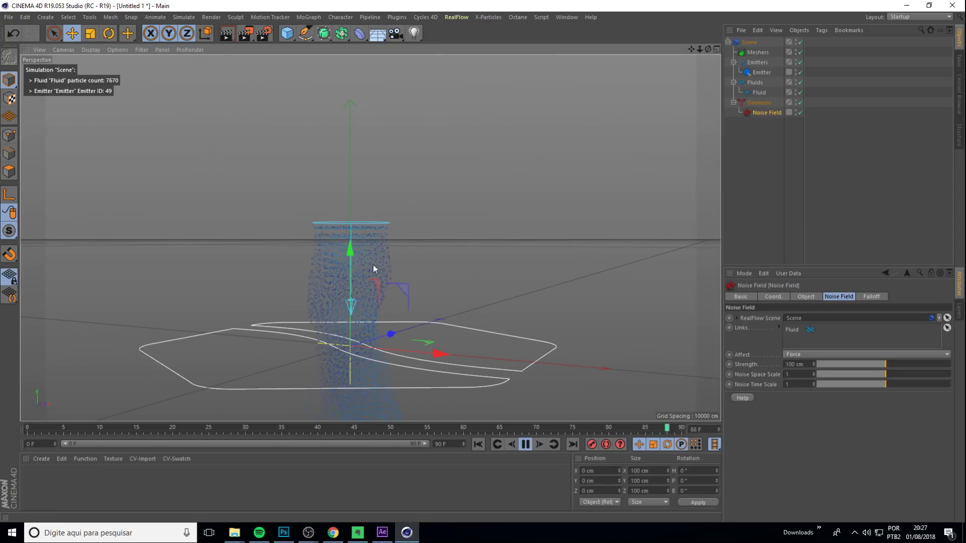
click(749, 144)
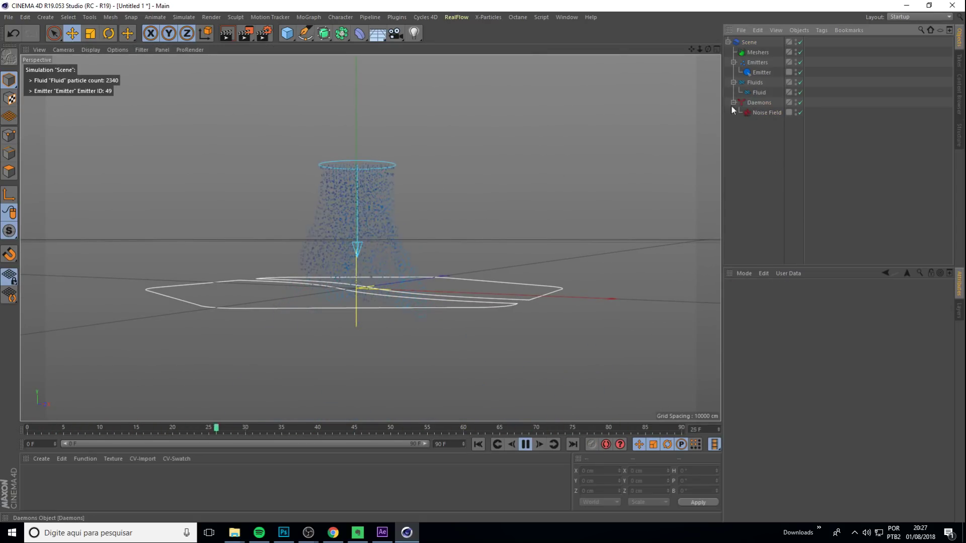
click(762, 73)
key(r)
mouse_move(344, 123)
mouse_down()
mouse_move(321, 173)
mouse_move(385, 345)
mouse_move(500, 361)
mouse_up()
- Lower the emitter to near the ground, undoing an accidental extra move
key(e)
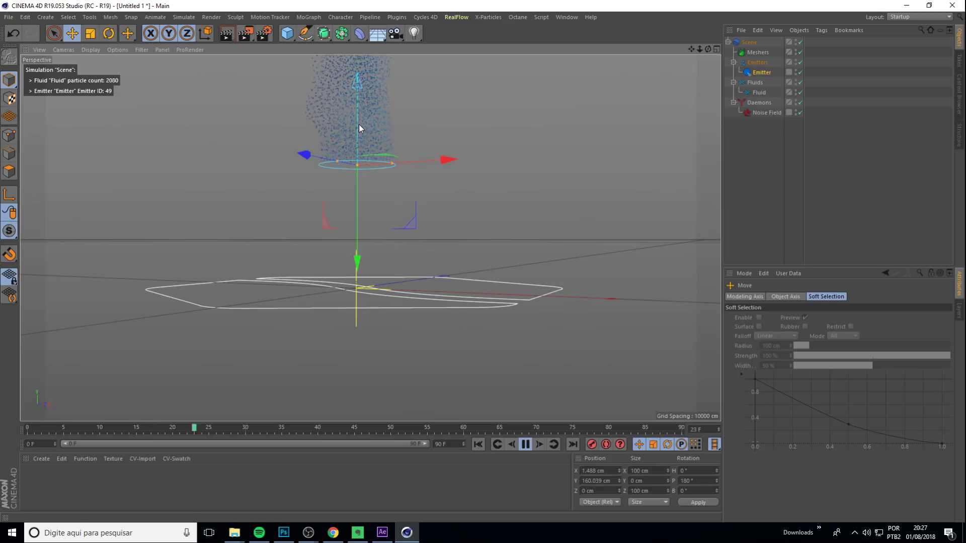
drag(358, 125, 354, 245)
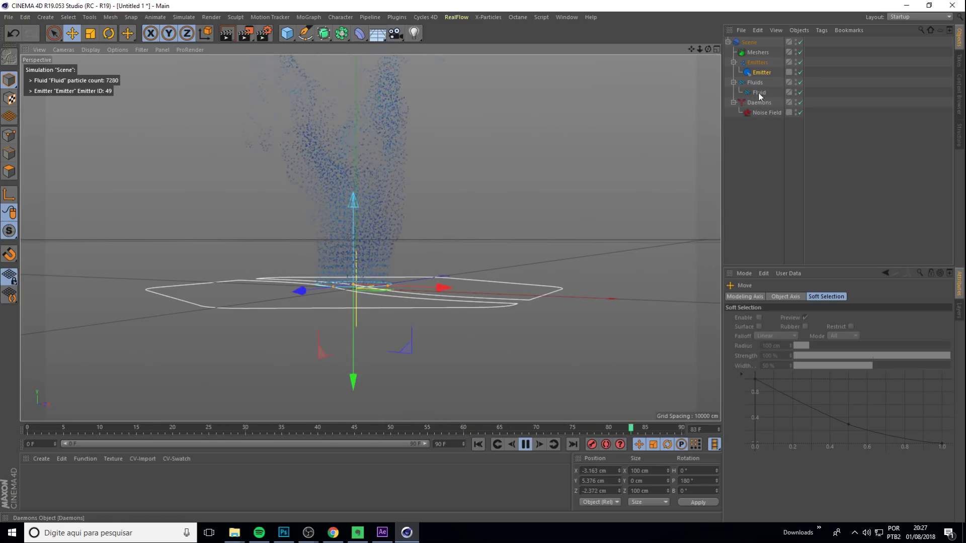
mouse_move(367, 207)
alt+mouse_down()
mouse_move(359, 266)
mouse_move(459, 212)
alt+mouse_up()
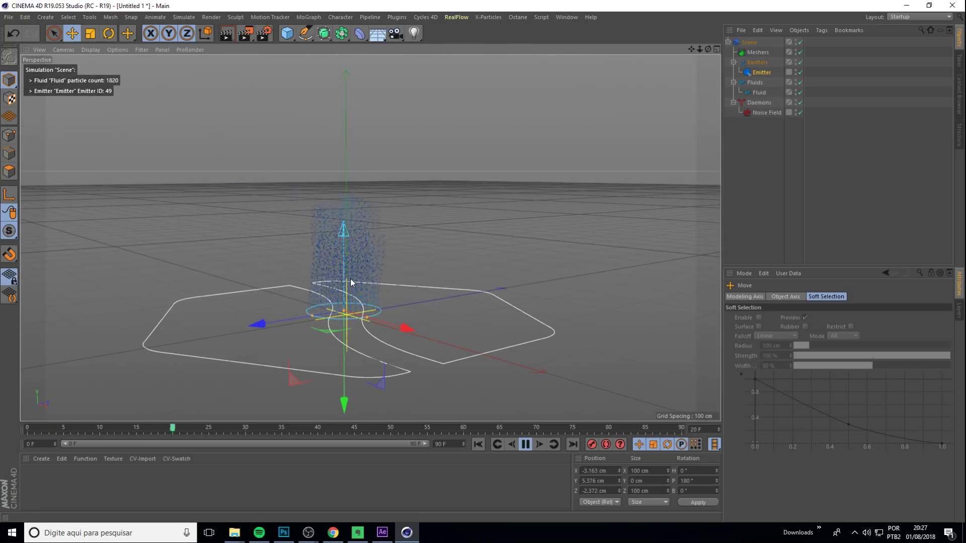
mouse_move(351, 282)
mouse_down()
mouse_move(347, 271)
mouse_move(436, 251)
mouse_move(414, 270)
mouse_move(401, 267)
mouse_move(406, 257)
mouse_up()
key(ctrl+z)
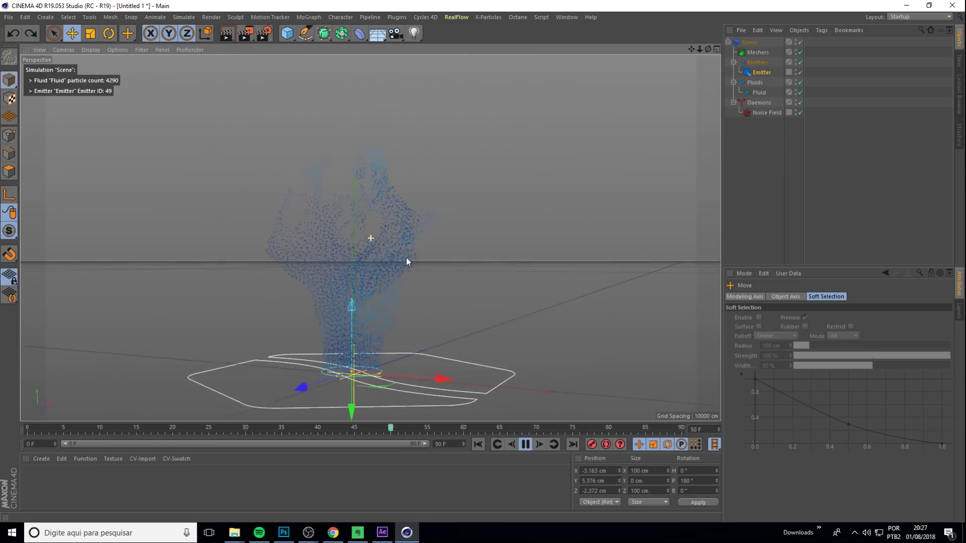
- Review the emitter, Noise Field and Daemons group settings, then reopen the daemon list
click(762, 72)
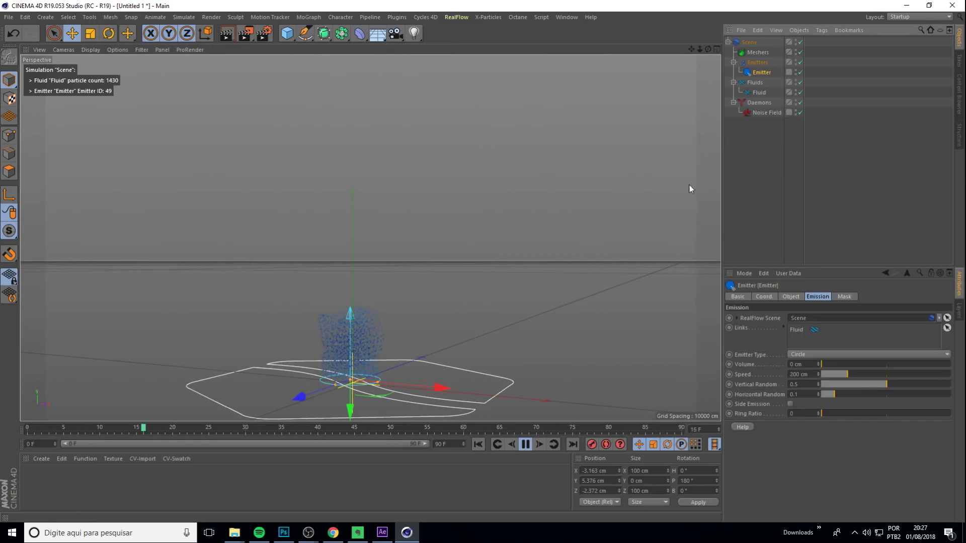
click(760, 111)
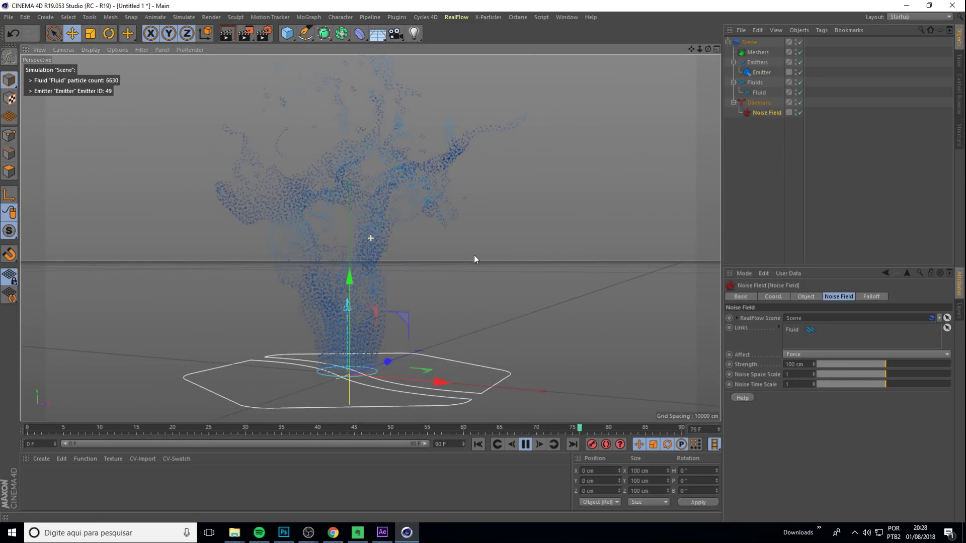
click(759, 134)
click(759, 102)
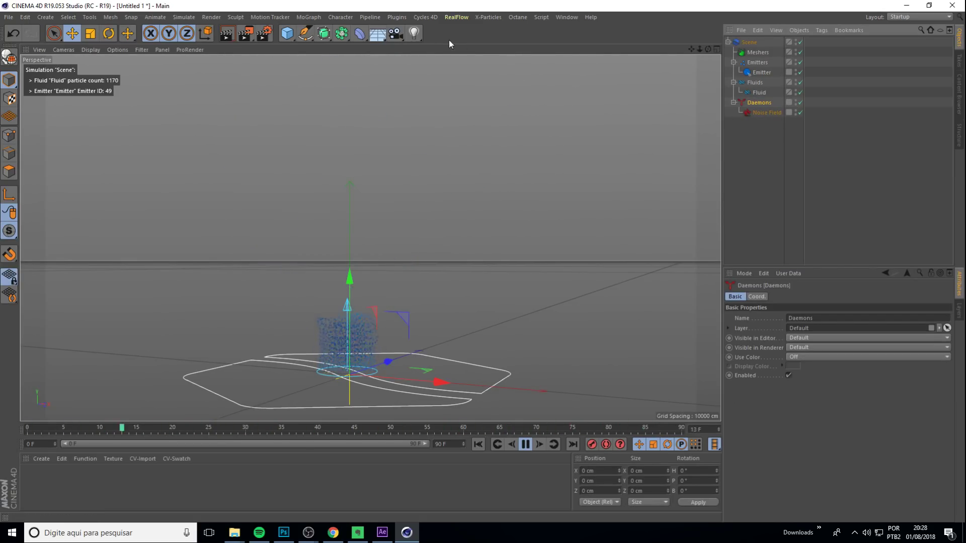
click(457, 16)
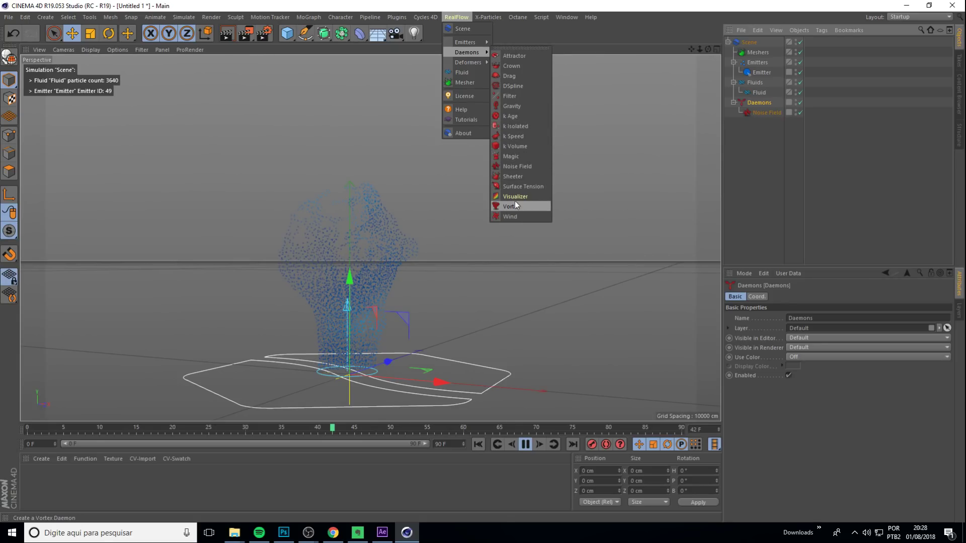
- Add a Gravity daemon with reduced strength and raise the emitter speed to 437 cm
click(517, 107)
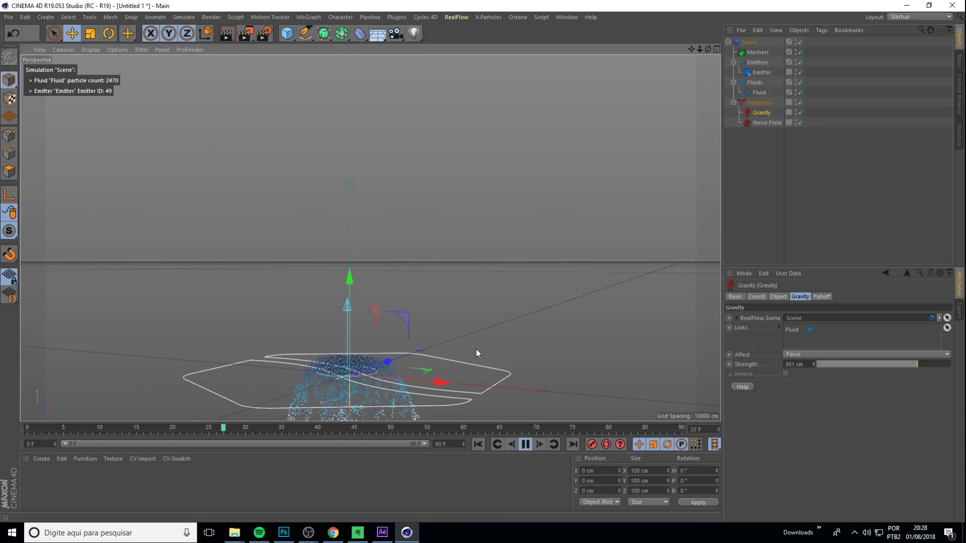
alt+middle_drag(475, 349, 477, 321)
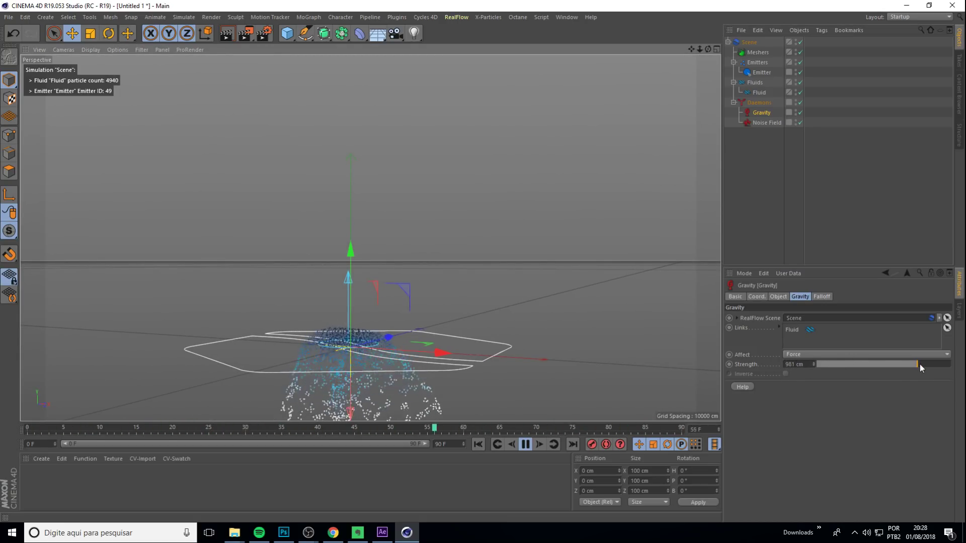
drag(917, 364, 909, 366)
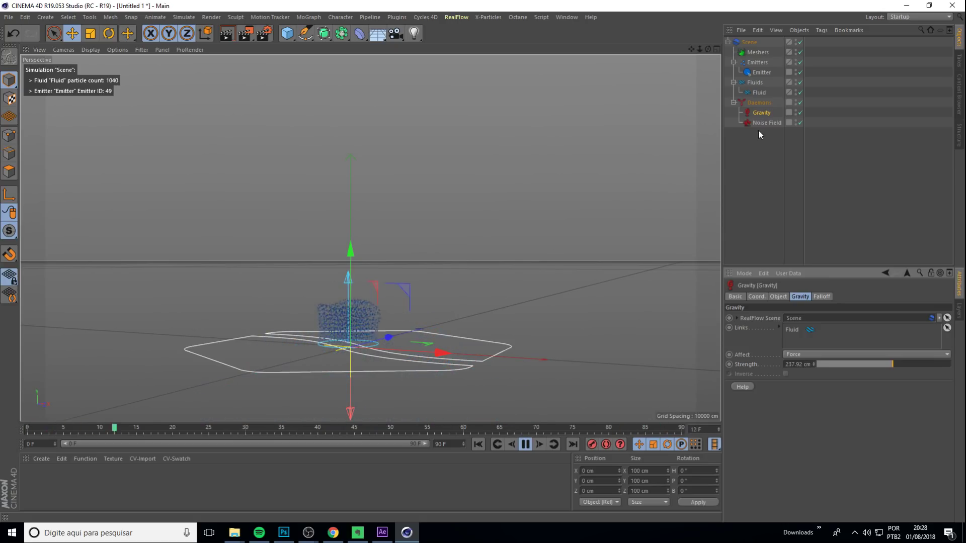
click(756, 72)
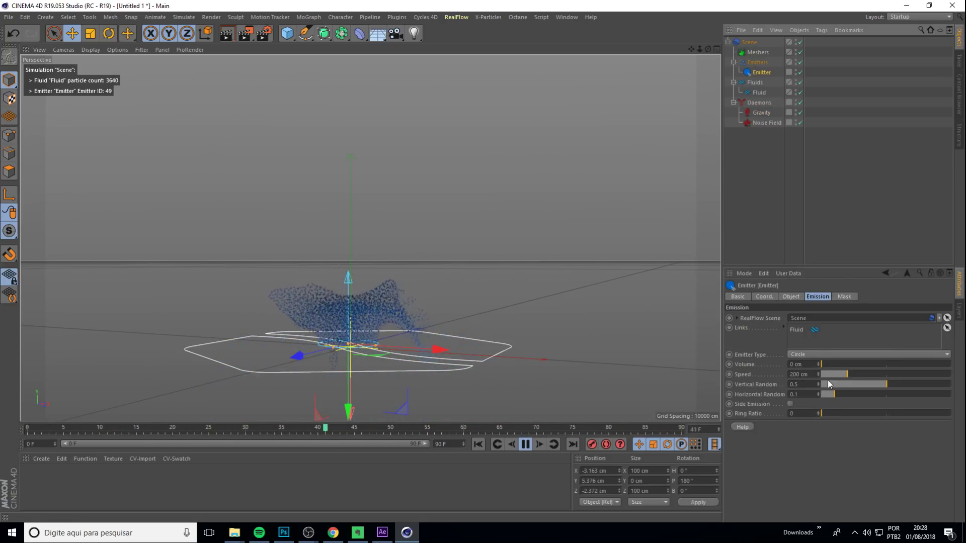
drag(829, 375, 879, 376)
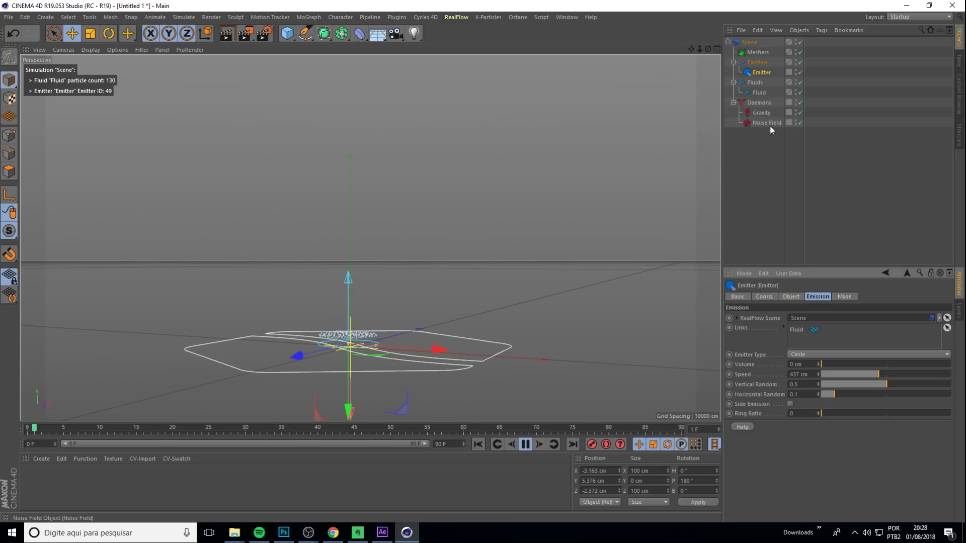
- Disable the Noise Field daemon and extend the animation to 175 frames
click(800, 122)
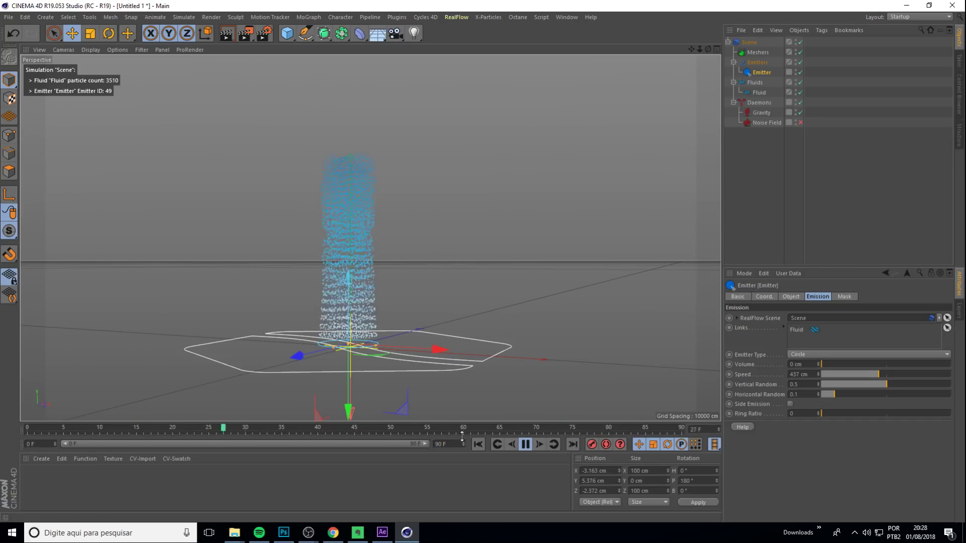
drag(463, 444, 463, 410)
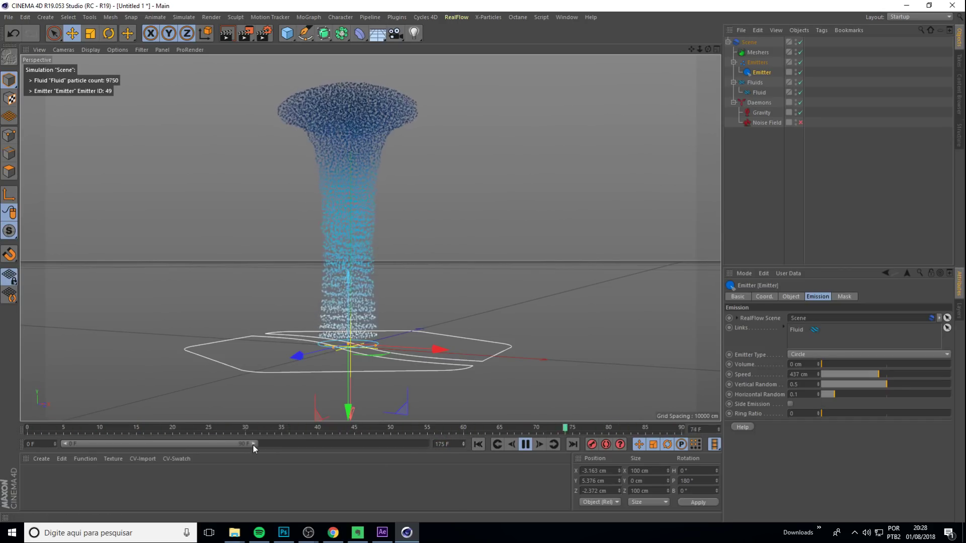
drag(254, 444, 445, 445)
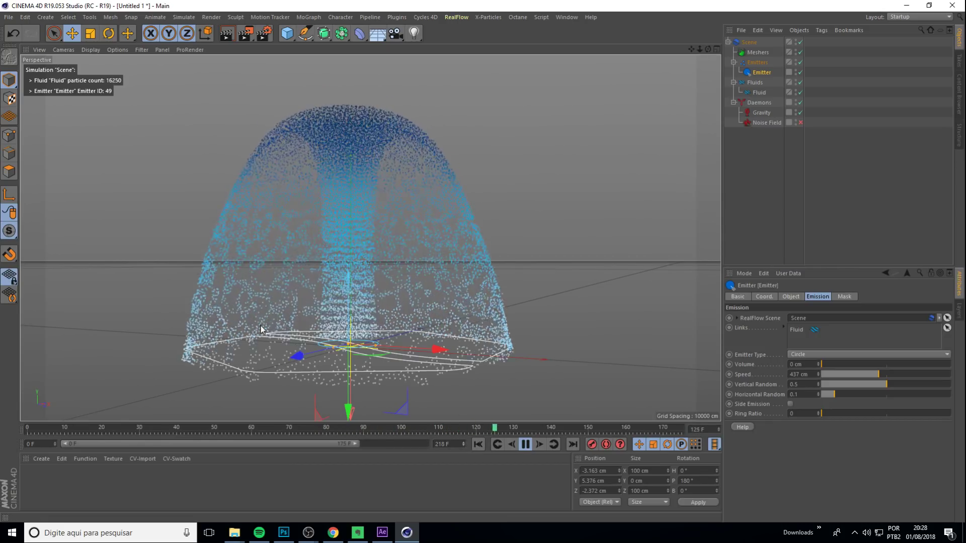
- Re-enable the Noise Field and trial strengths of 297.4 cm and 185.9 cm
click(780, 123)
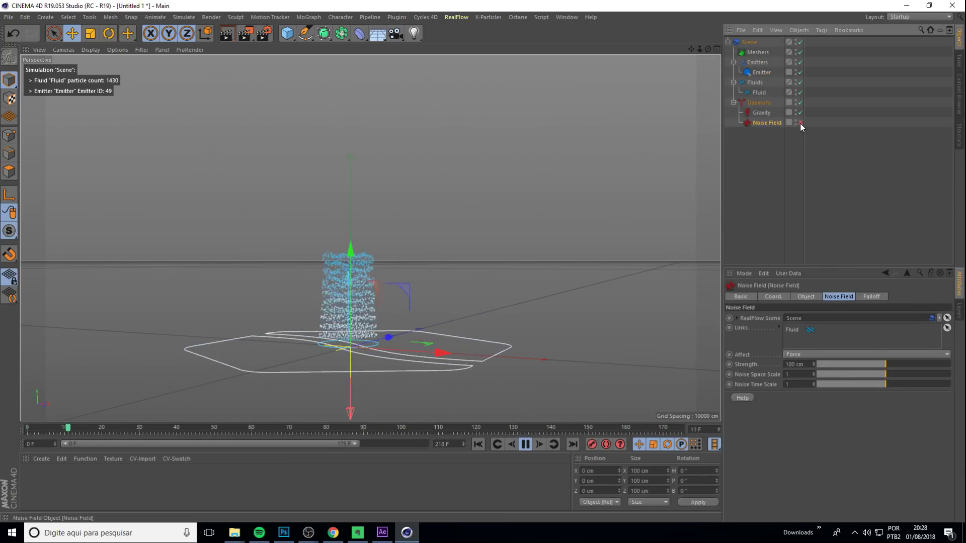
click(800, 123)
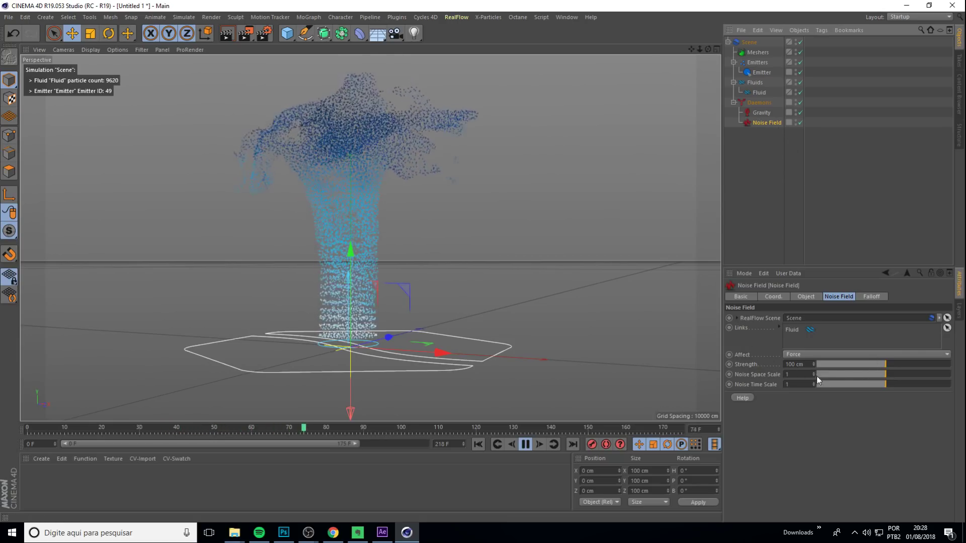
click(889, 364)
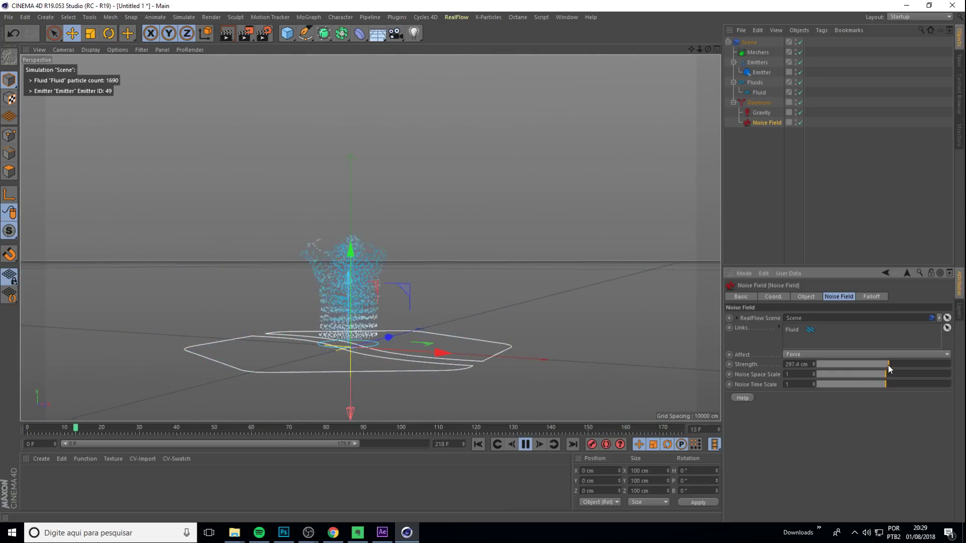
drag(889, 366, 887, 367)
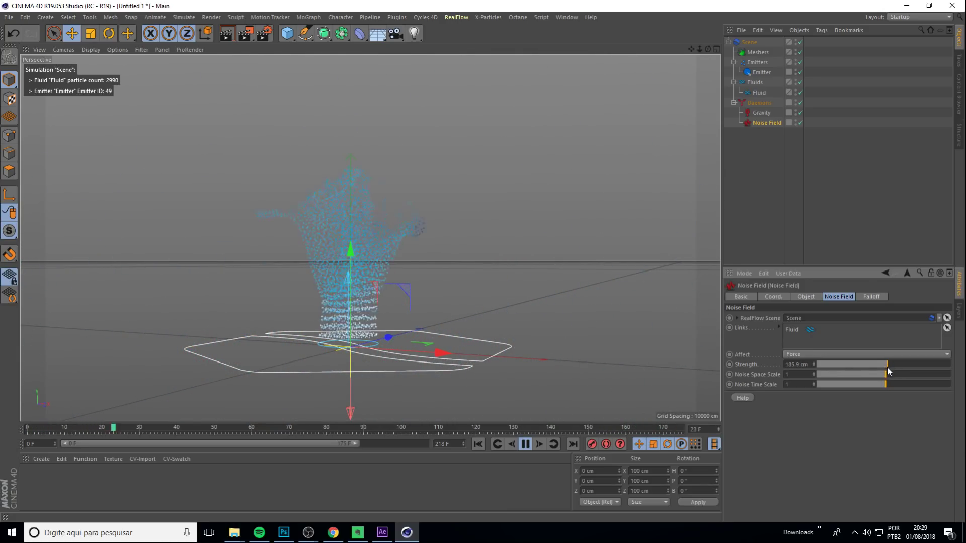
double_click(800, 365)
text(100)
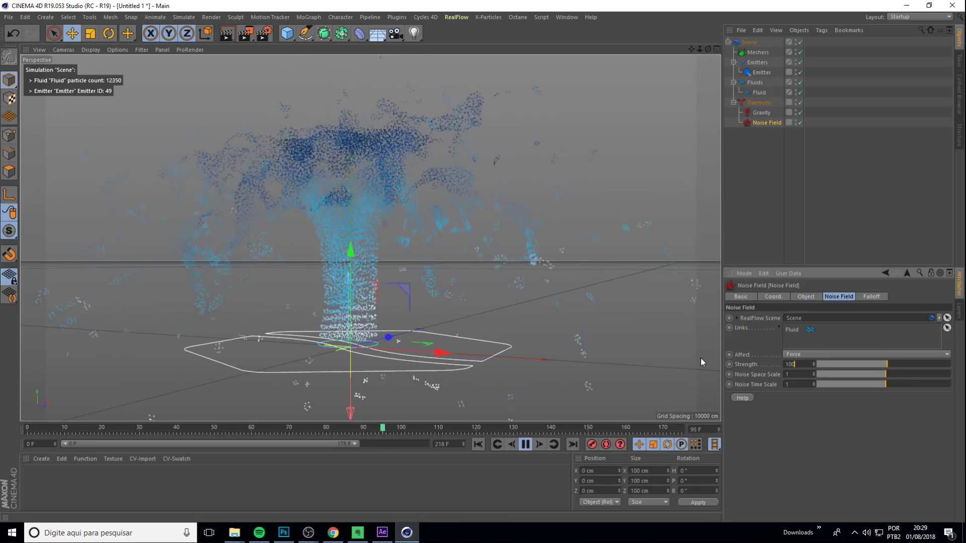
- Set the Noise Field strength to exactly 100 cm
drag(813, 364, 784, 370)
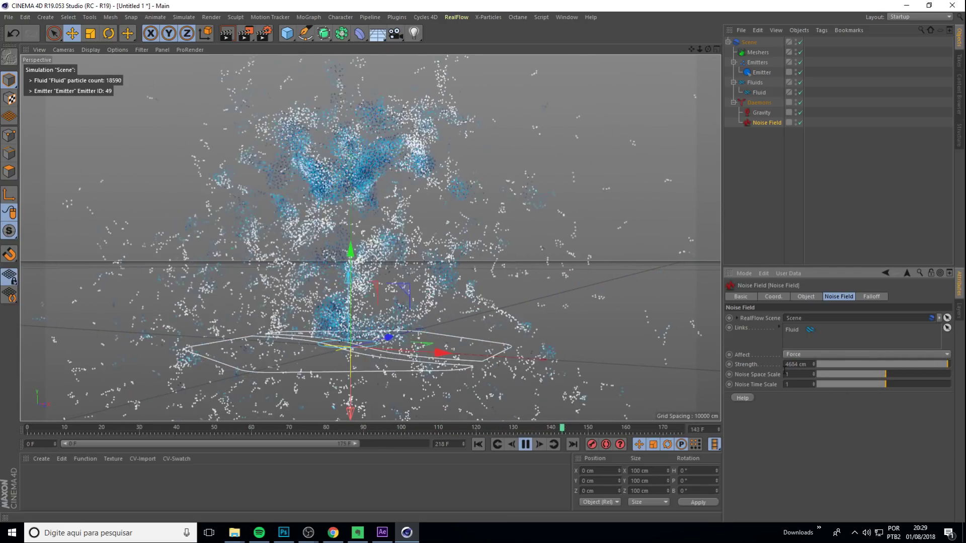
click(886, 366)
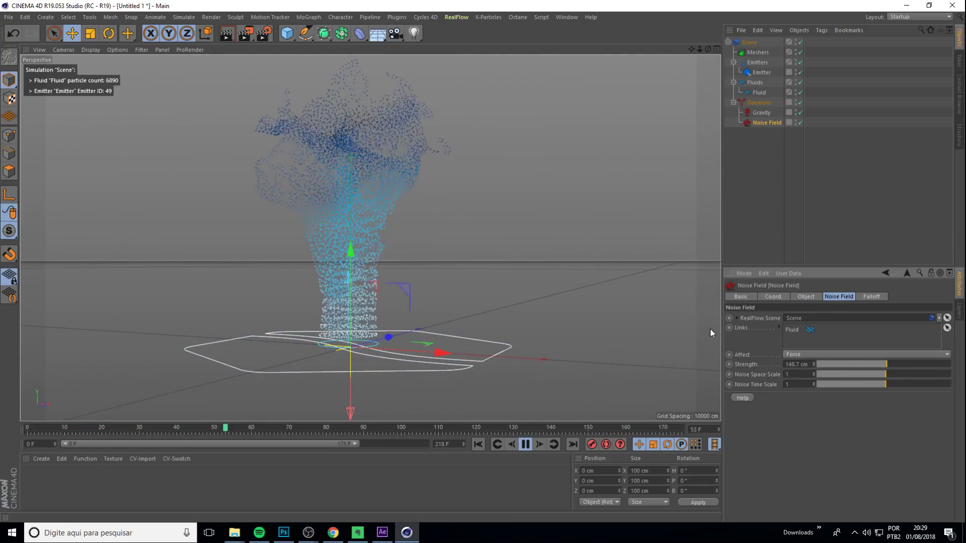
double_click(797, 364)
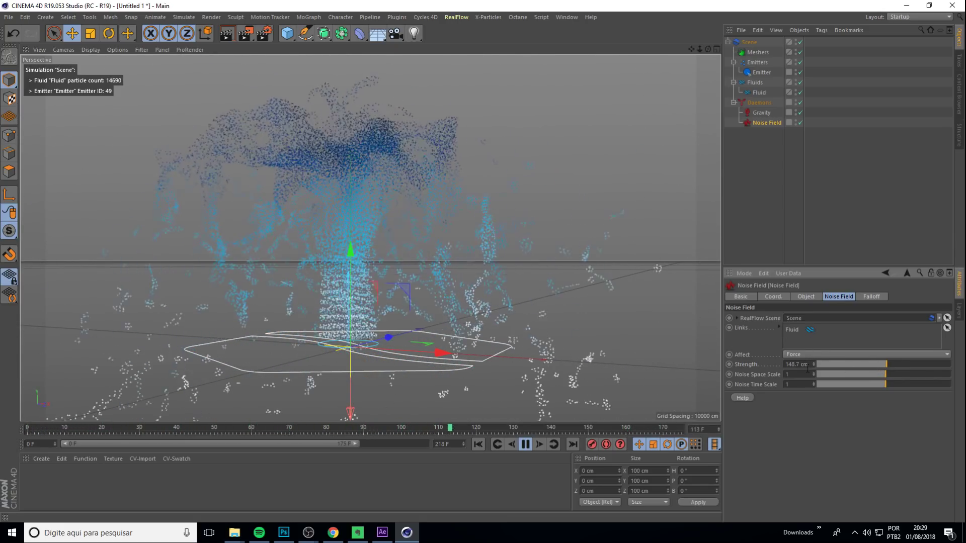
text(100)
key(Return)
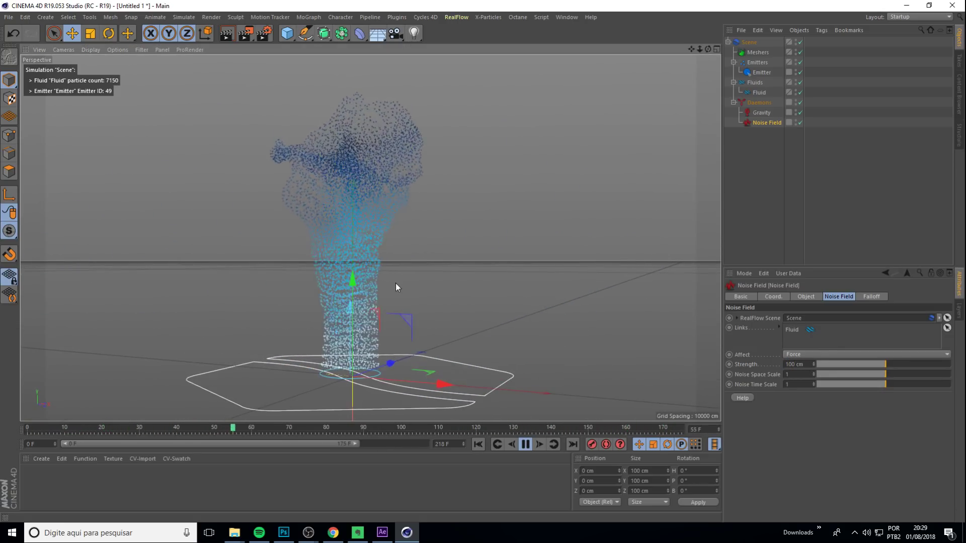
click(759, 102)
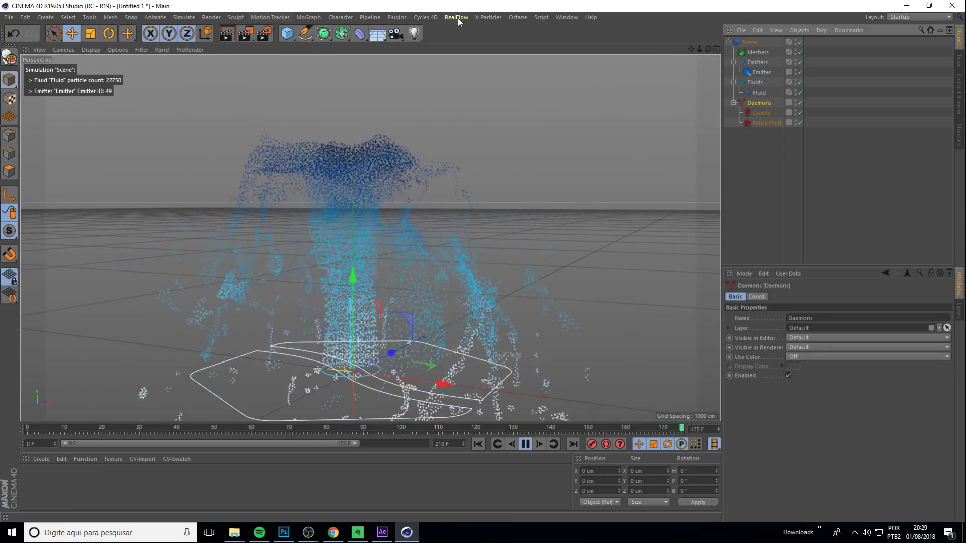
click(456, 17)
mouse_move(467, 52)
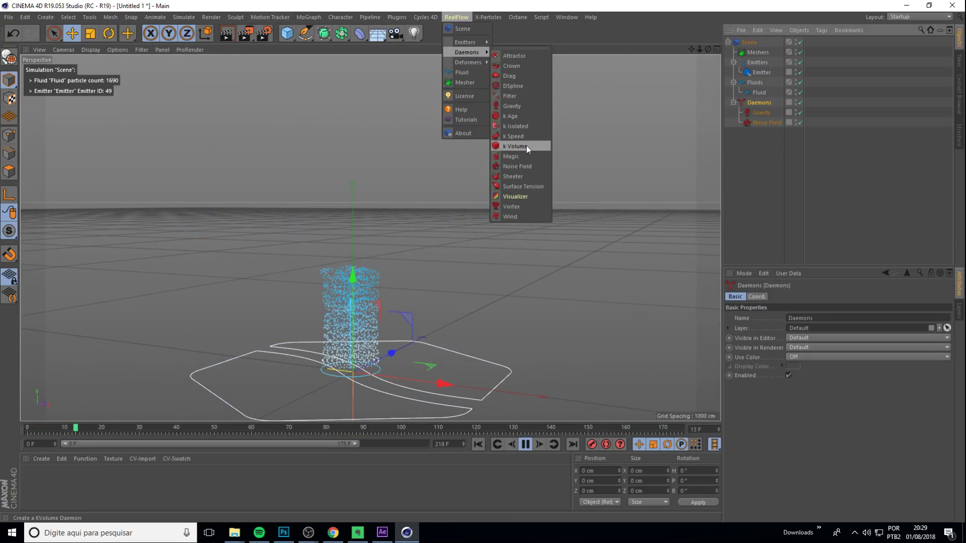
click(526, 146)
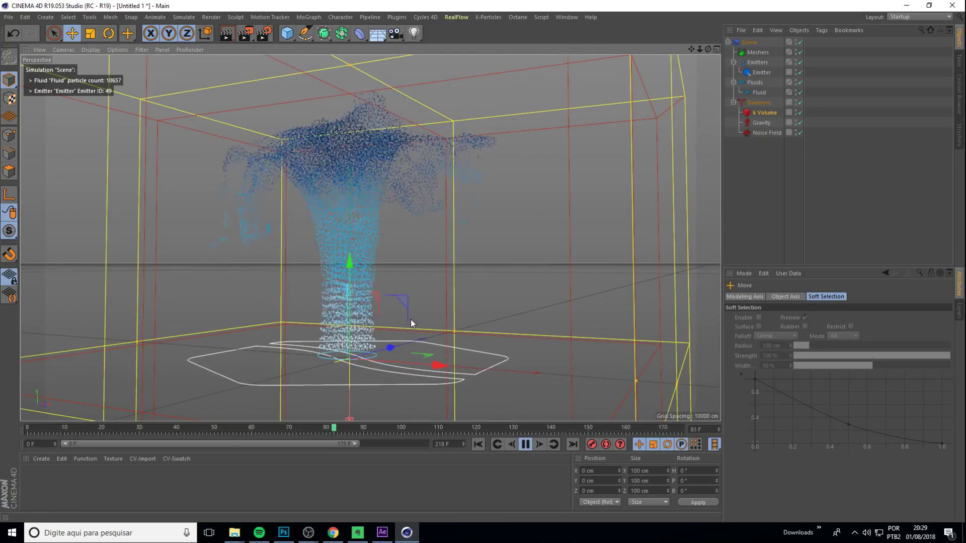
mouse_move(410, 319)
alt+mouse_down()
mouse_move(387, 315)
mouse_move(393, 4)
mouse_move(373, 115)
mouse_move(409, 174)
mouse_move(393, 475)
mouse_move(398, 386)
mouse_move(395, 427)
mouse_move(481, 305)
mouse_move(374, 300)
mouse_move(267, 327)
alt+mouse_up()
key(t)
key(e)
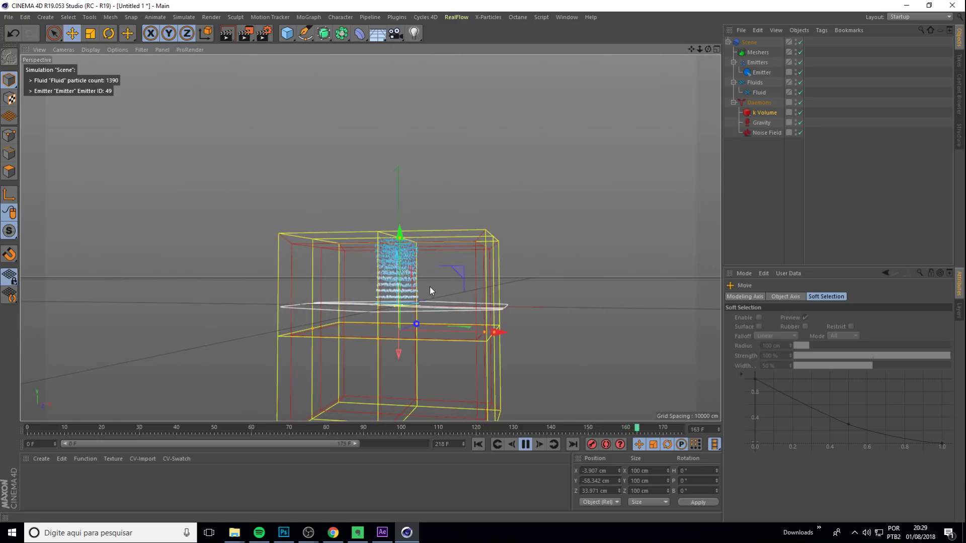
mouse_move(397, 297)
mouse_down()
mouse_move(381, 98)
mouse_move(380, 207)
mouse_move(382, 184)
mouse_up()
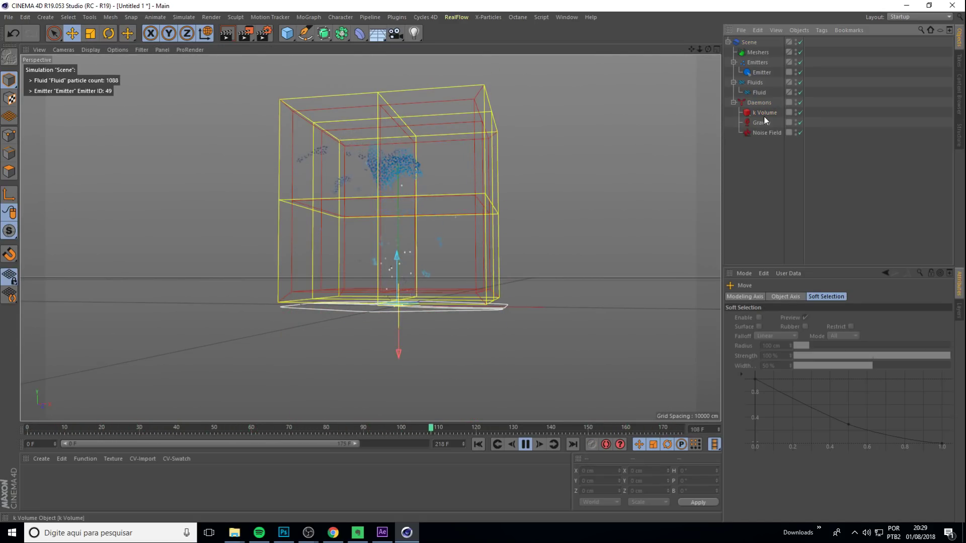
key(Delete)
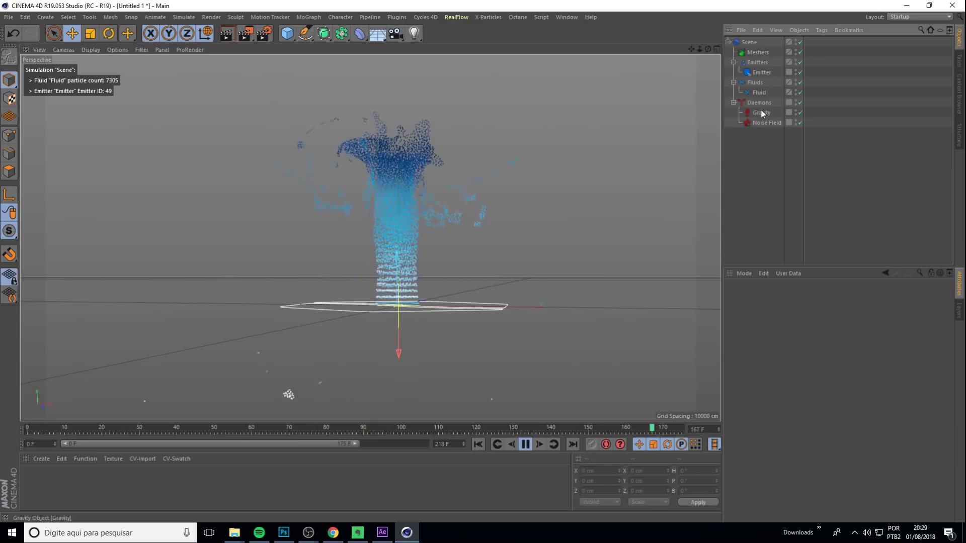
click(760, 102)
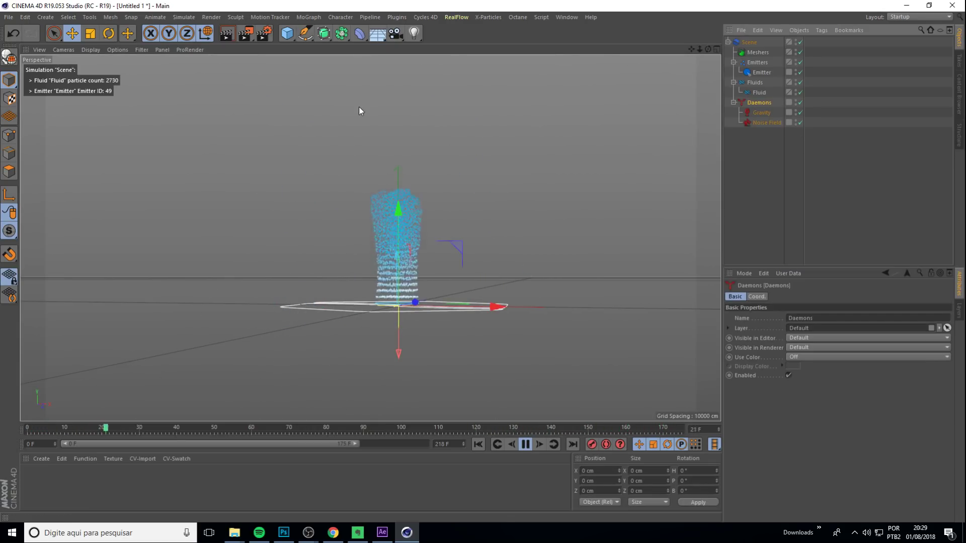
click(456, 17)
mouse_move(467, 52)
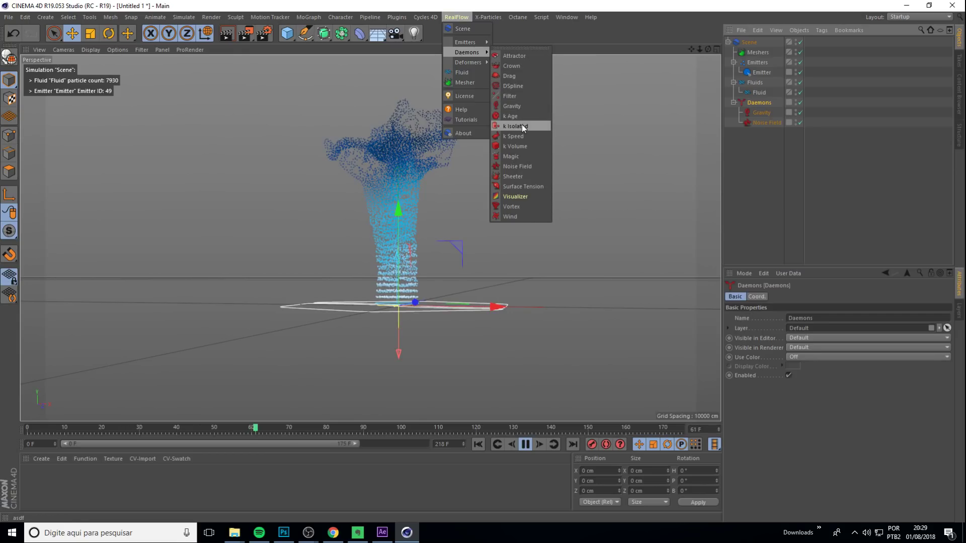
click(513, 116)
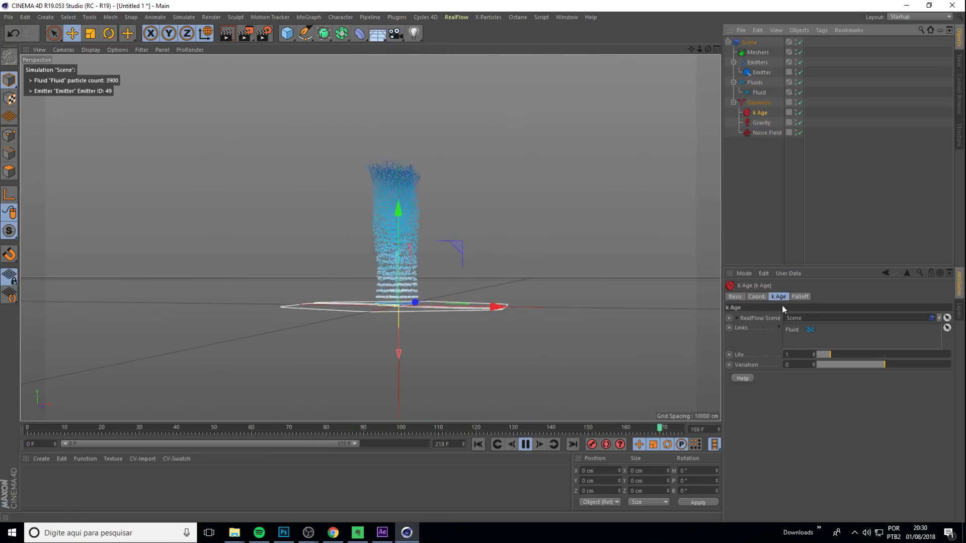
click(827, 353)
drag(825, 355, 867, 359)
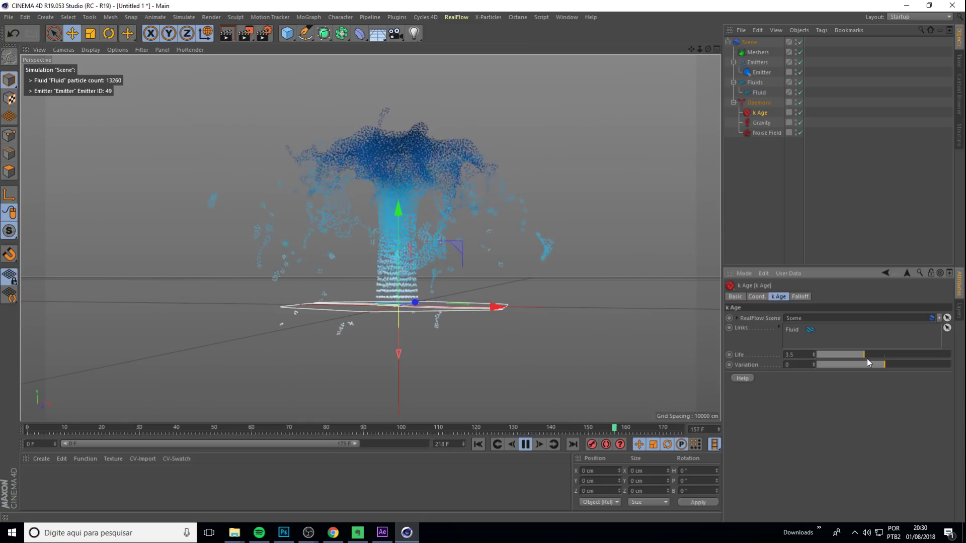
click(778, 181)
click(762, 116)
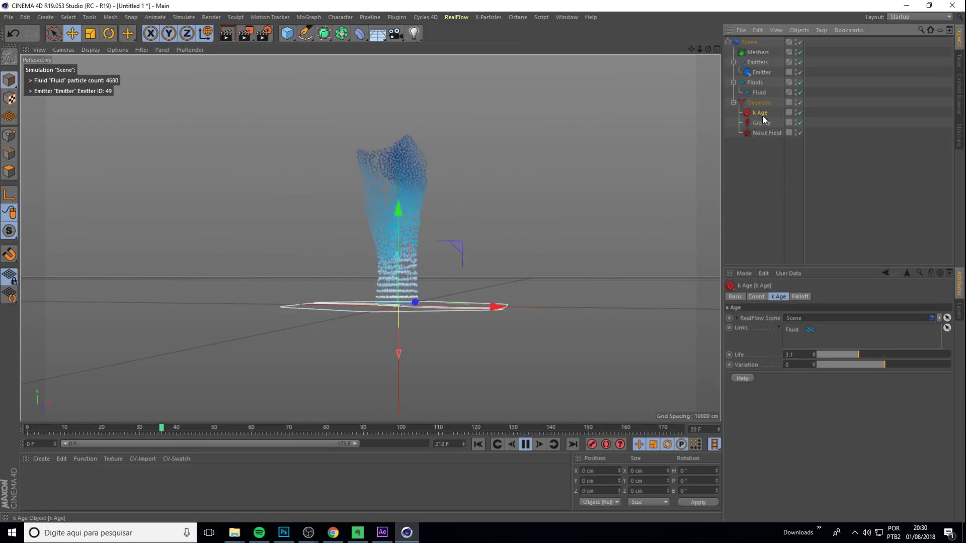
key(Delete)
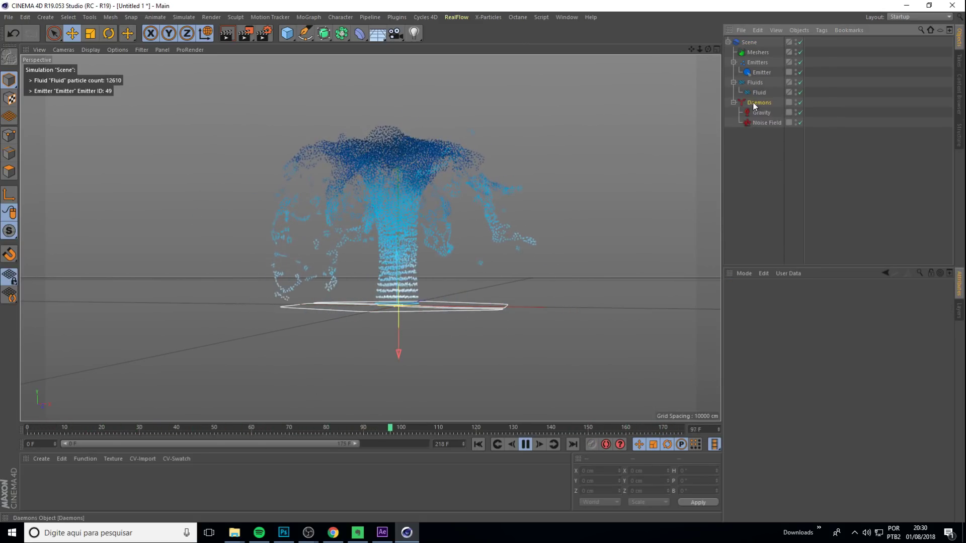
click(755, 102)
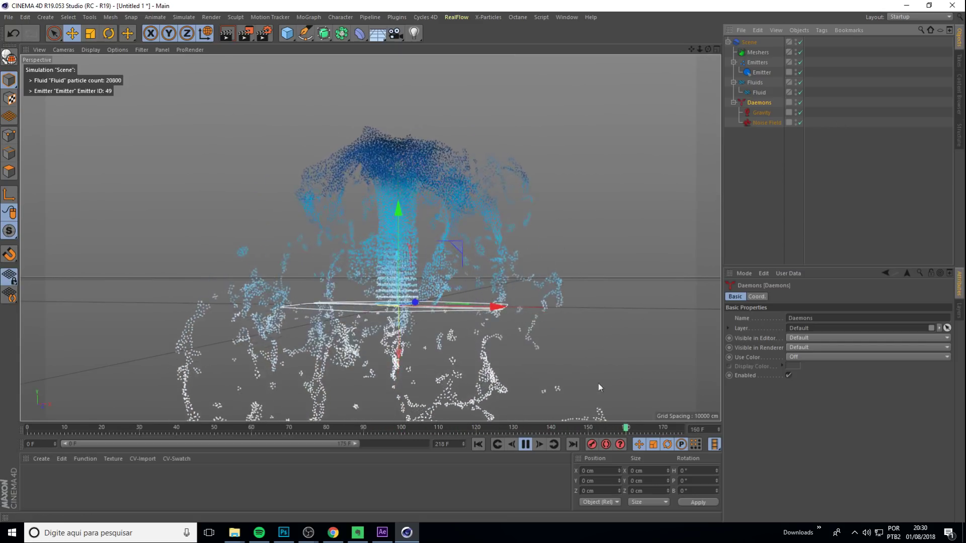
- Stop playback at frame 13 and zoom in on the rising particle column
click(524, 444)
scroll(448, 263, up, 2)
scroll(446, 260, up, 3)
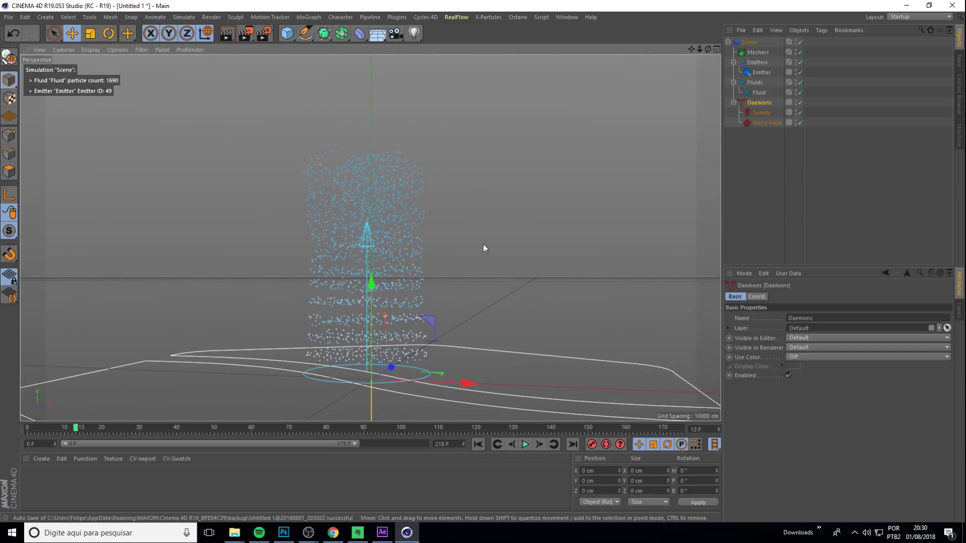
scroll(483, 243, up, 5)
scroll(408, 277, up, 3)
scroll(443, 261, up, 2)
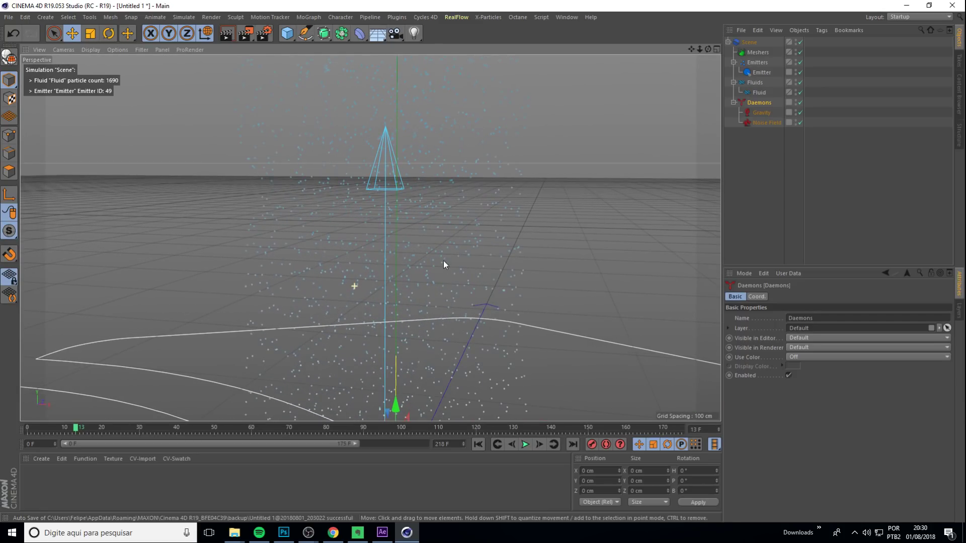
scroll(488, 282, down, 3)
scroll(452, 254, down, 3)
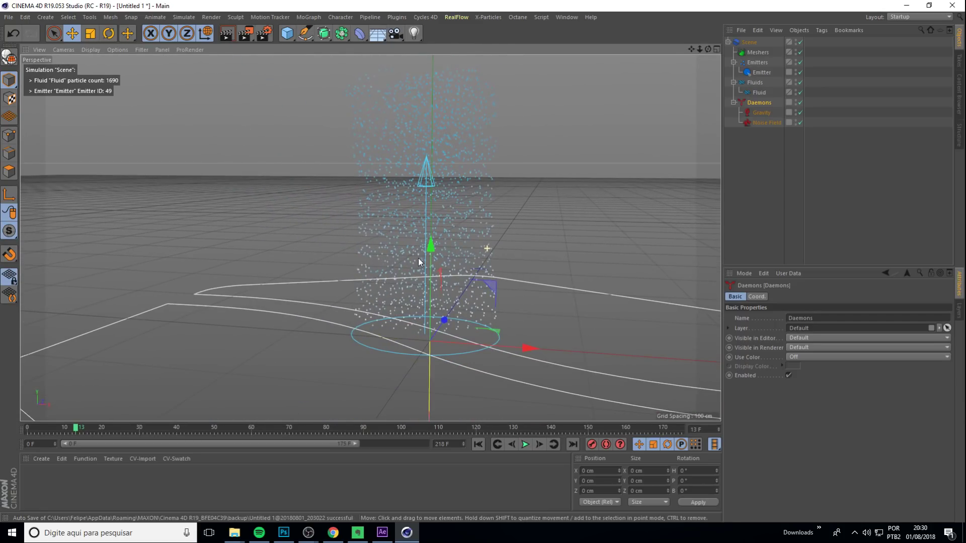
- Orbit around the emitter, render a preview, and select the Gravity daemon
mouse_move(421, 264)
alt+mouse_down()
mouse_move(577, 261)
mouse_move(491, 264)
alt+mouse_up()
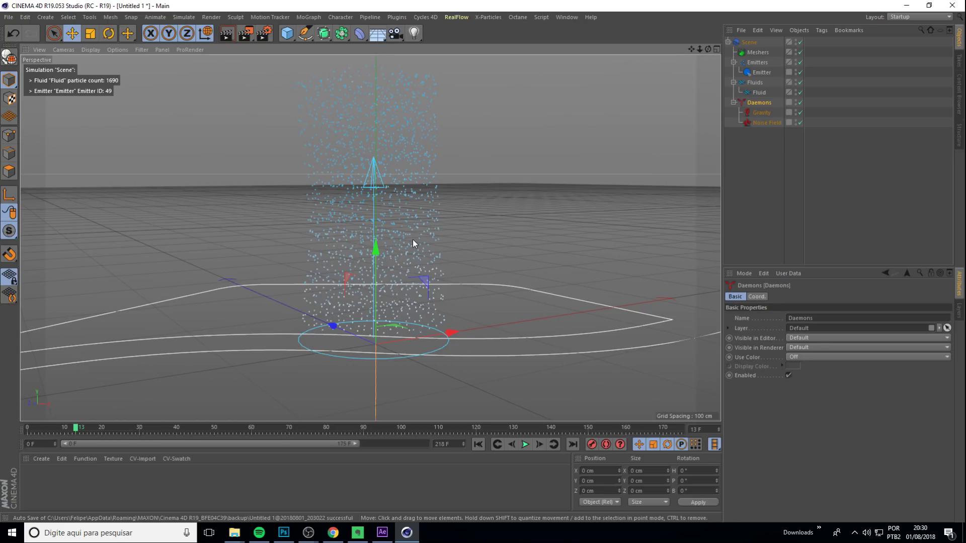
key(ctrl+r)
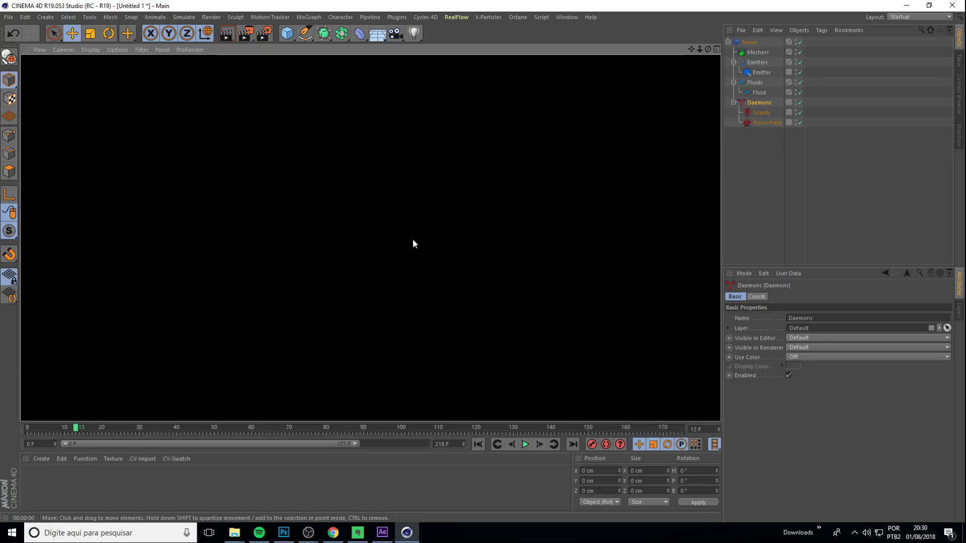
click(408, 297)
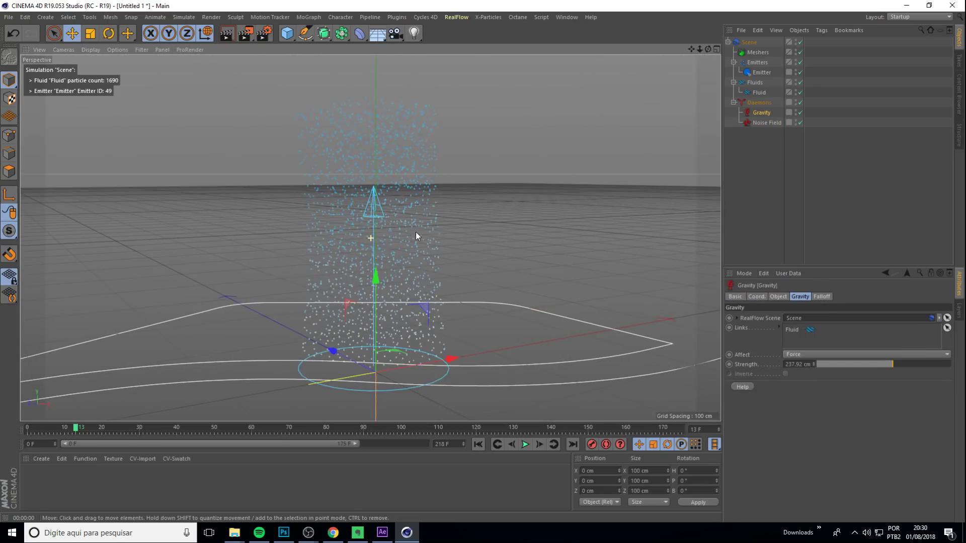
- Add a RealFlow Mesher for the fluid and play the simulation to frame 35
click(447, 16)
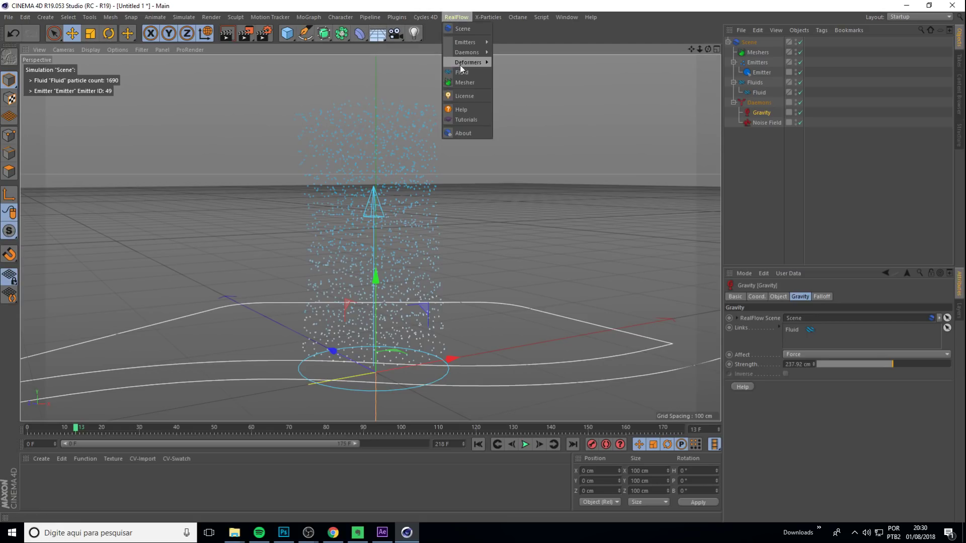
click(468, 83)
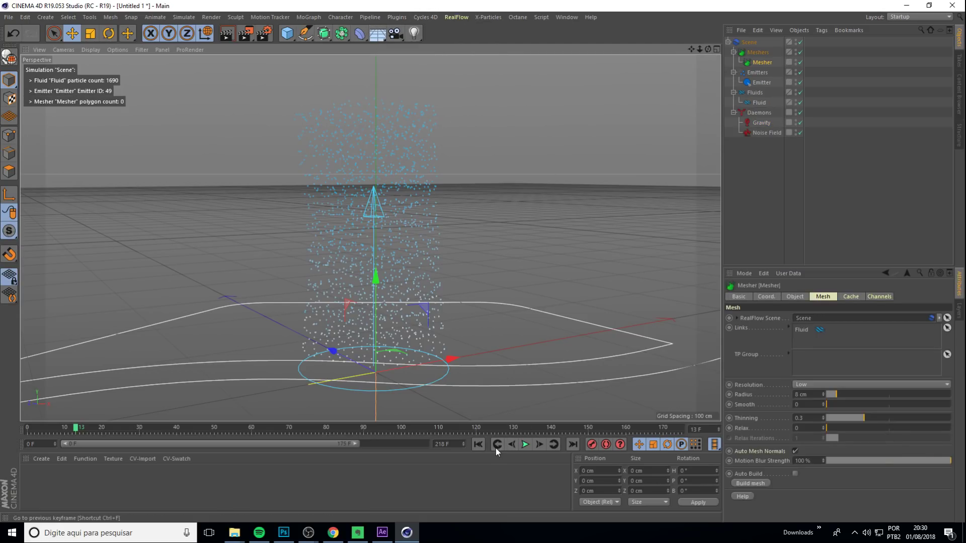
click(478, 444)
click(524, 444)
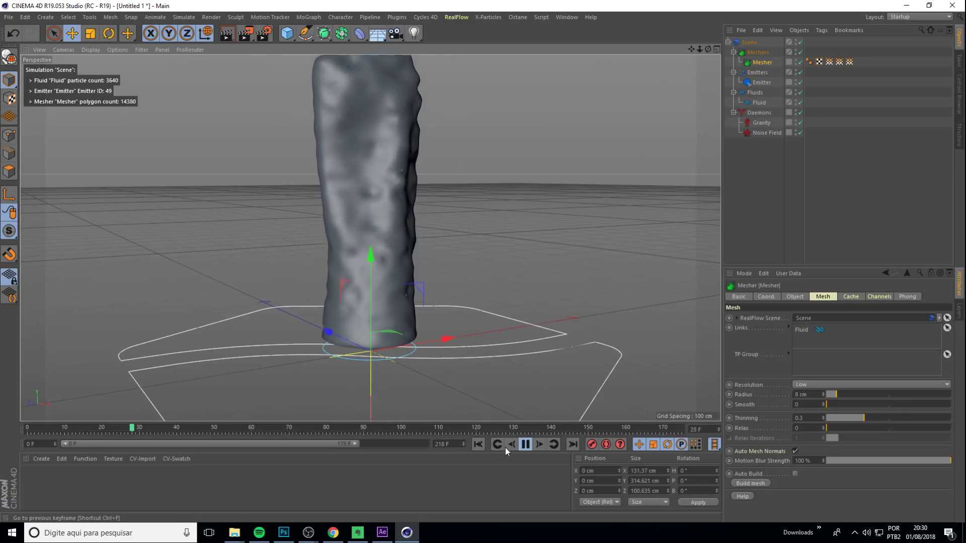
click(525, 444)
- Zoom out, render a preview of the meshed fluid, and orbit around it
scroll(503, 211, down, 2)
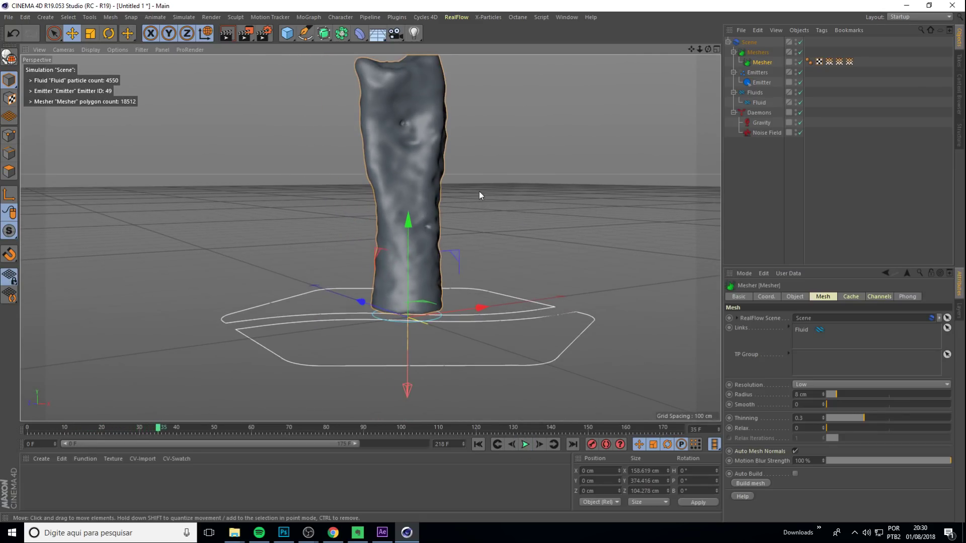
scroll(453, 199, down, 2)
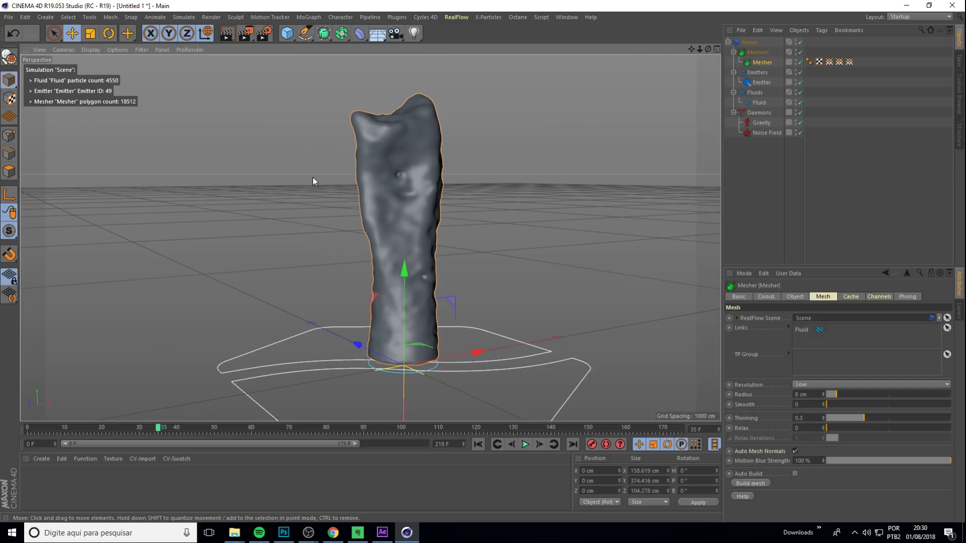
key(ctrl+r)
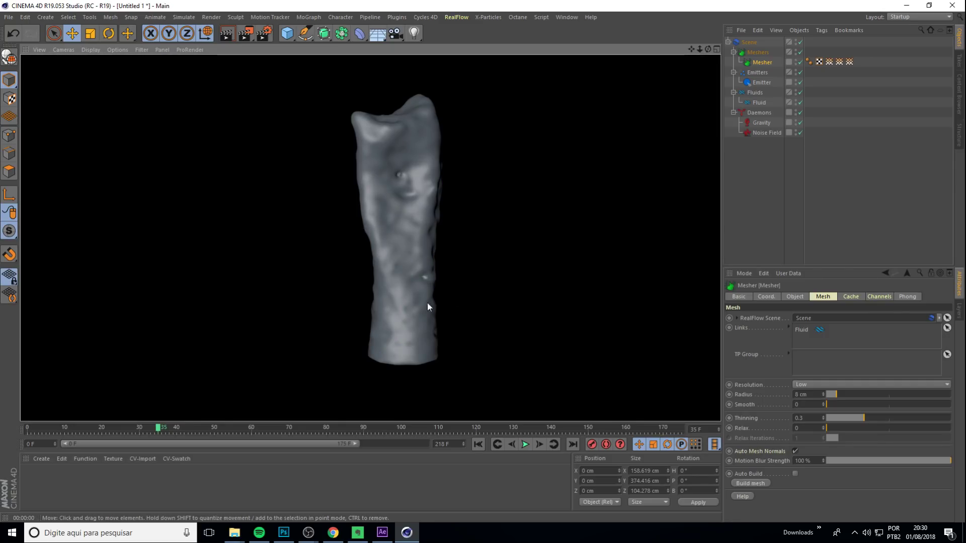
mouse_move(418, 252)
alt+mouse_down()
mouse_move(477, 241)
mouse_move(410, 270)
mouse_move(438, 293)
mouse_move(304, 198)
alt+mouse_up()
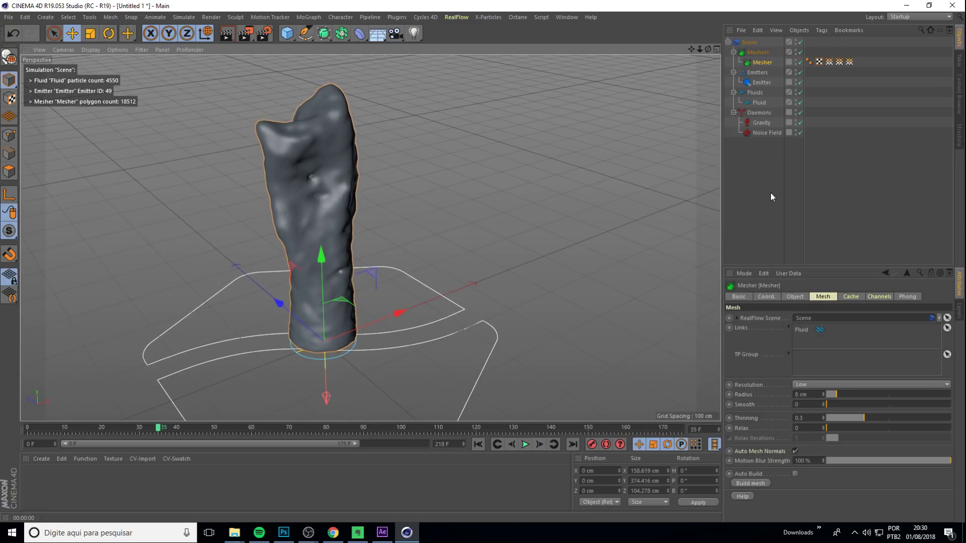
- Replay the simulation to frame 40 and zoom and orbit around the fluid mesh
click(478, 444)
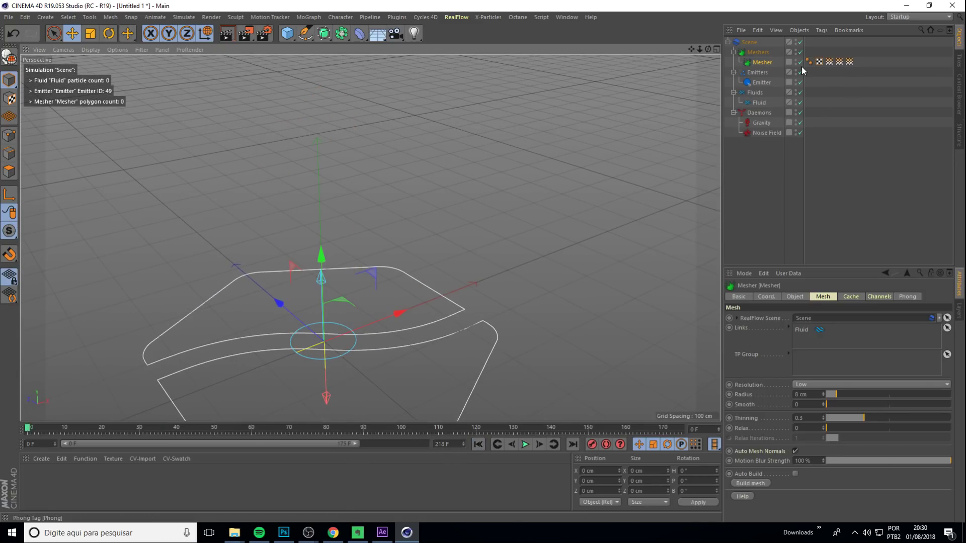
click(525, 444)
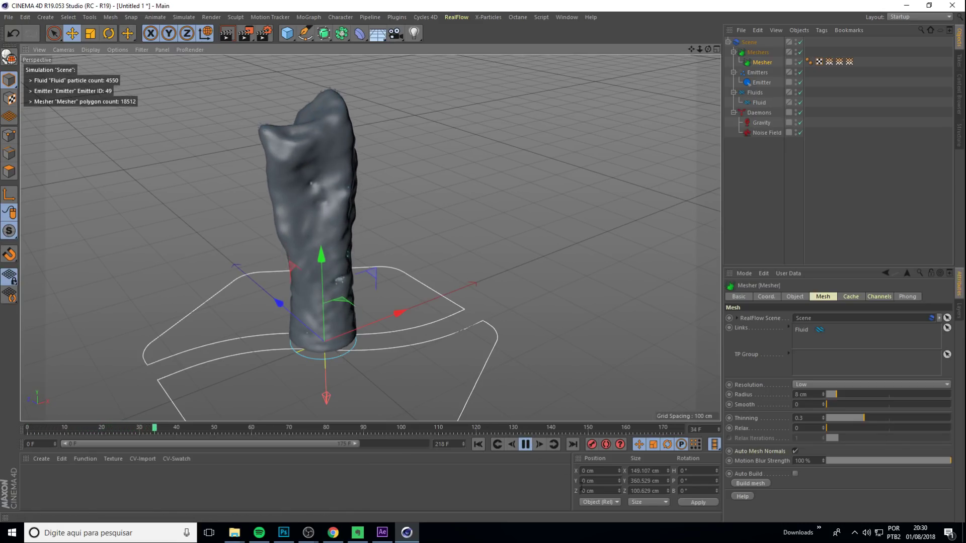
click(531, 447)
mouse_move(306, 211)
alt+mouse_down()
mouse_move(228, 263)
mouse_move(313, 203)
alt+mouse_up()
scroll(345, 173, up, 3)
scroll(376, 179, up, 3)
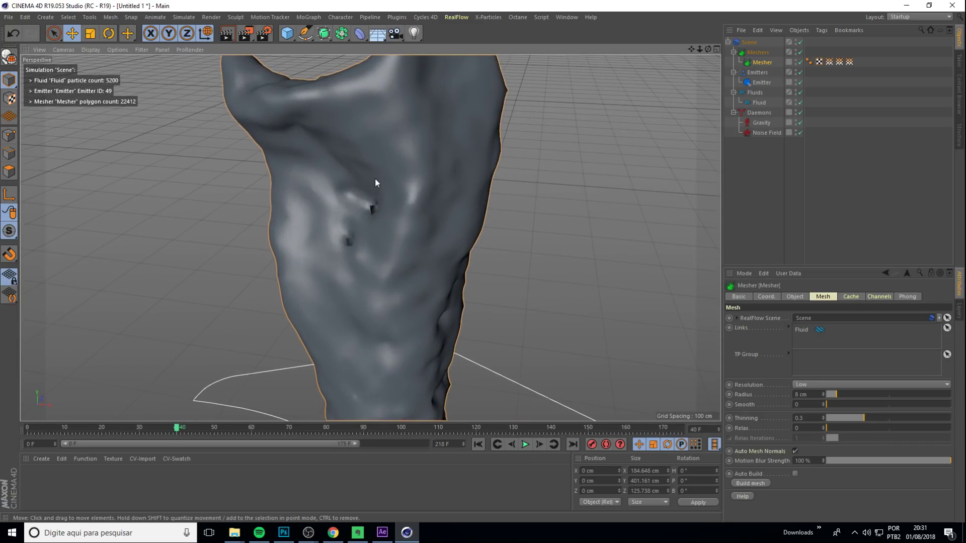
scroll(442, 191, up, 3)
scroll(442, 191, up, 3)
scroll(416, 189, up, 3)
scroll(454, 179, up, 3)
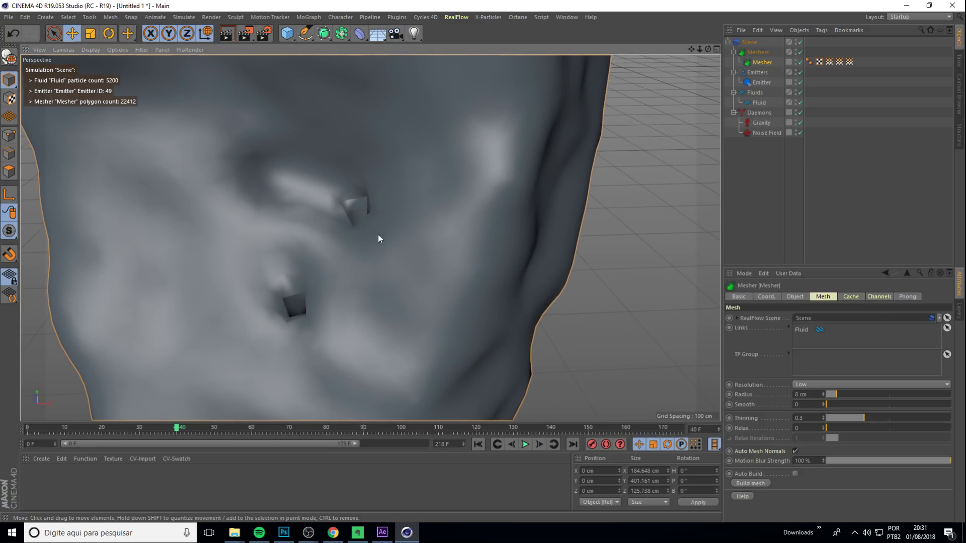
scroll(378, 234, down, 5)
scroll(356, 219, down, 5)
mouse_move(352, 231)
alt+mouse_down()
mouse_move(509, 287)
mouse_move(475, 360)
mouse_move(538, 298)
mouse_move(518, 331)
alt+mouse_up()
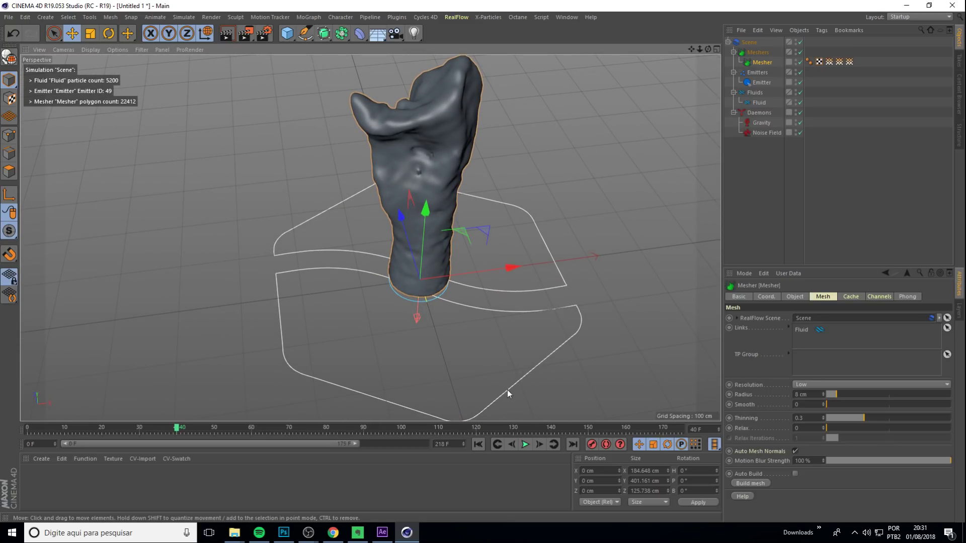
- Rewind to frame 0 and reframe the view on the emitter outlines
click(478, 444)
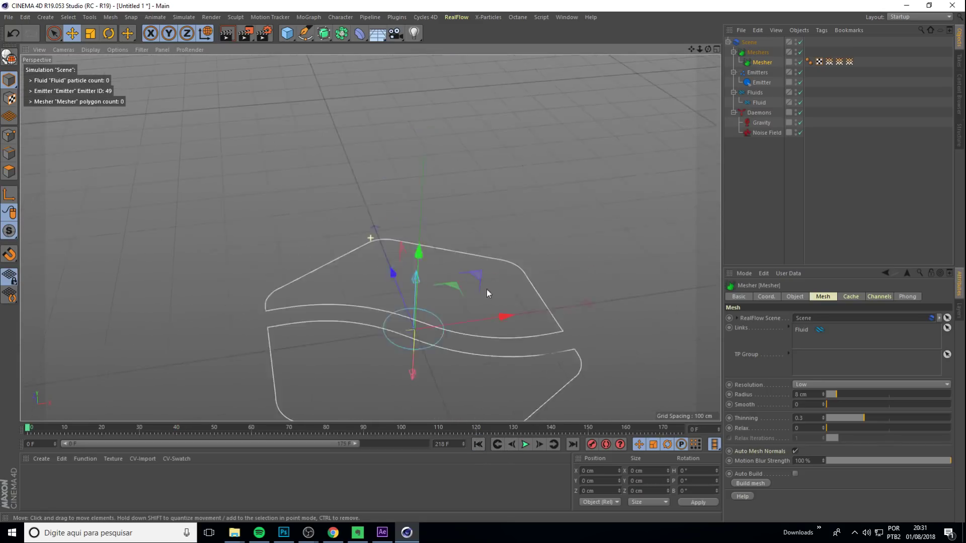
alt+drag(487, 292, 483, 313)
alt+middle_drag(483, 313, 453, 183)
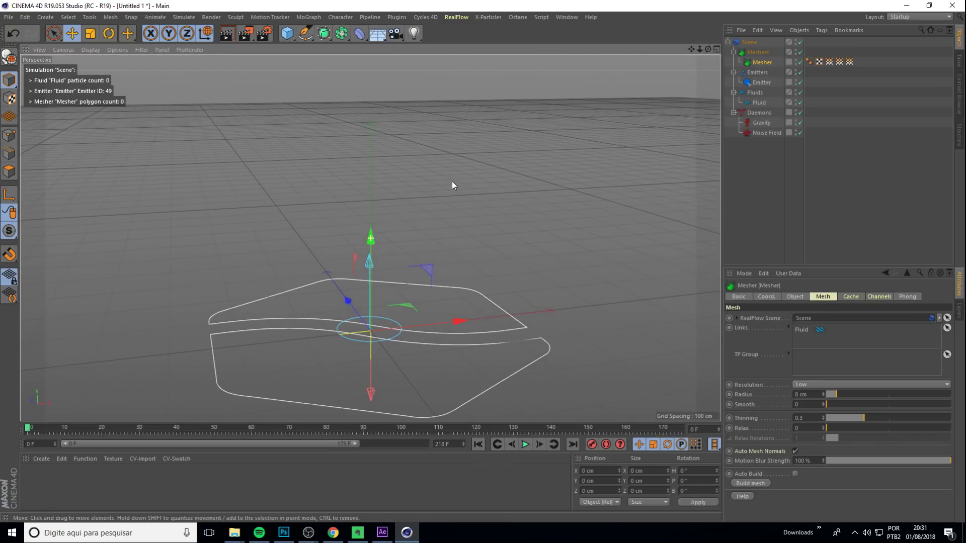
- Disable the Mesher and play to frame 40, showing 5,200 raw rising particles
click(801, 62)
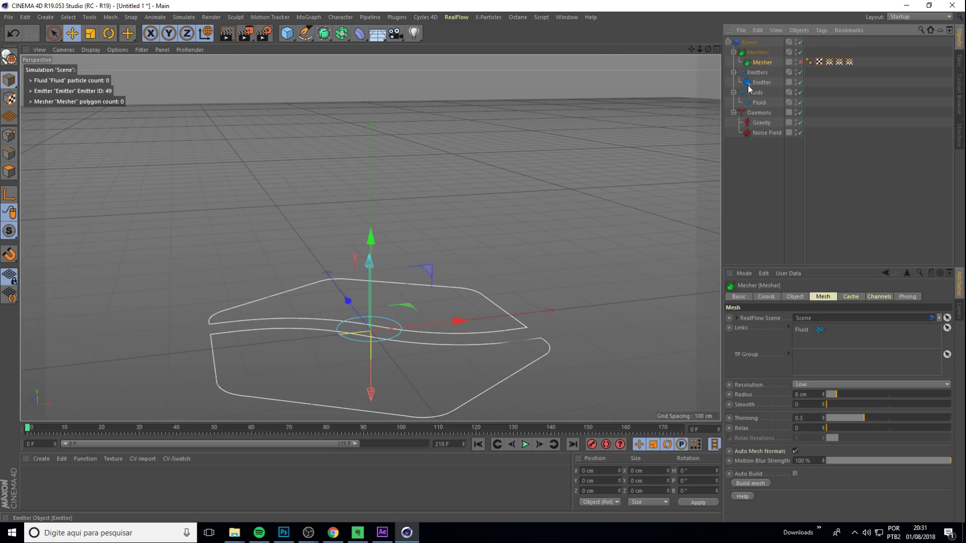
click(525, 444)
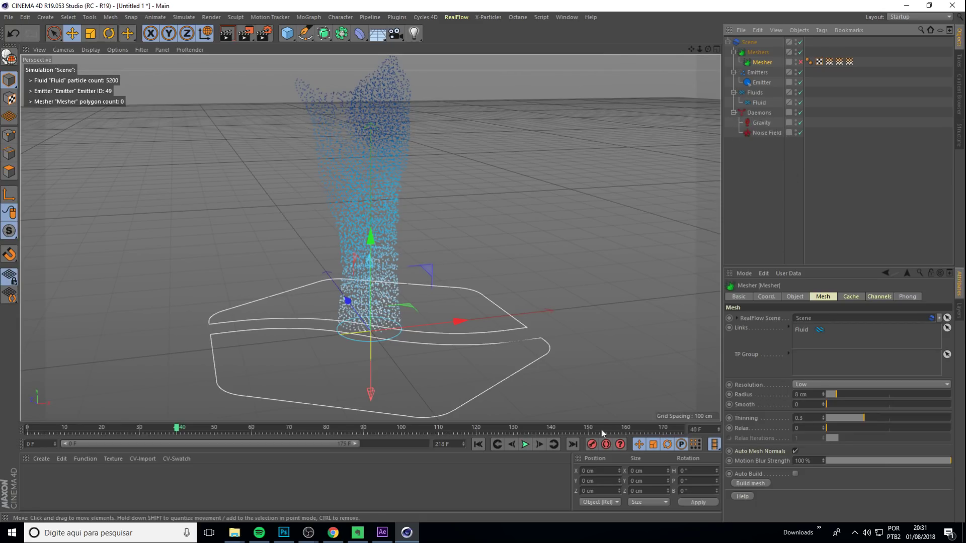
click(755, 92)
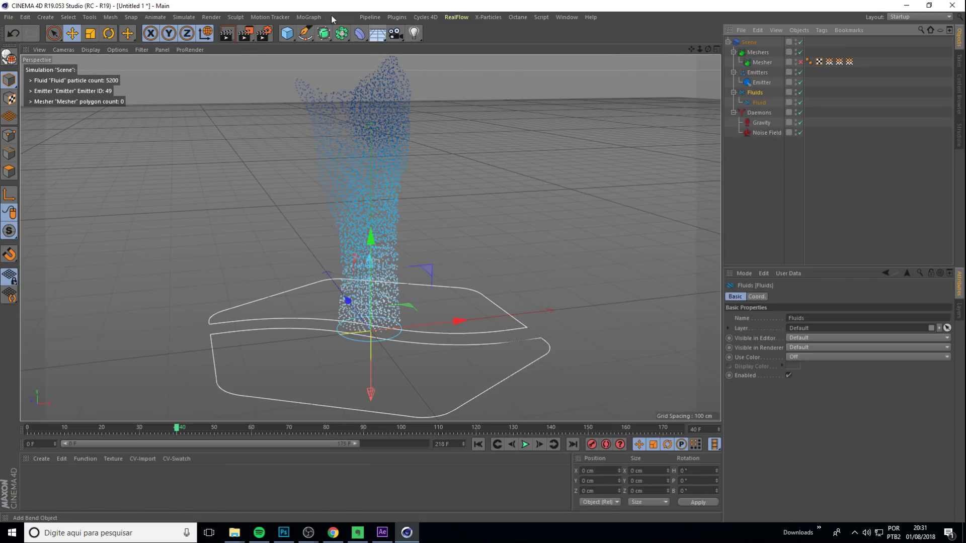
click(456, 18)
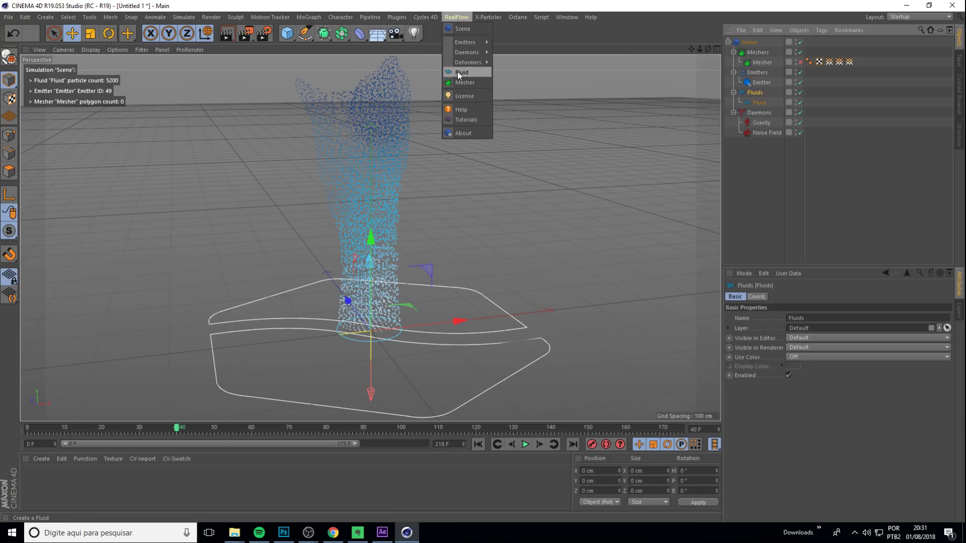
click(757, 103)
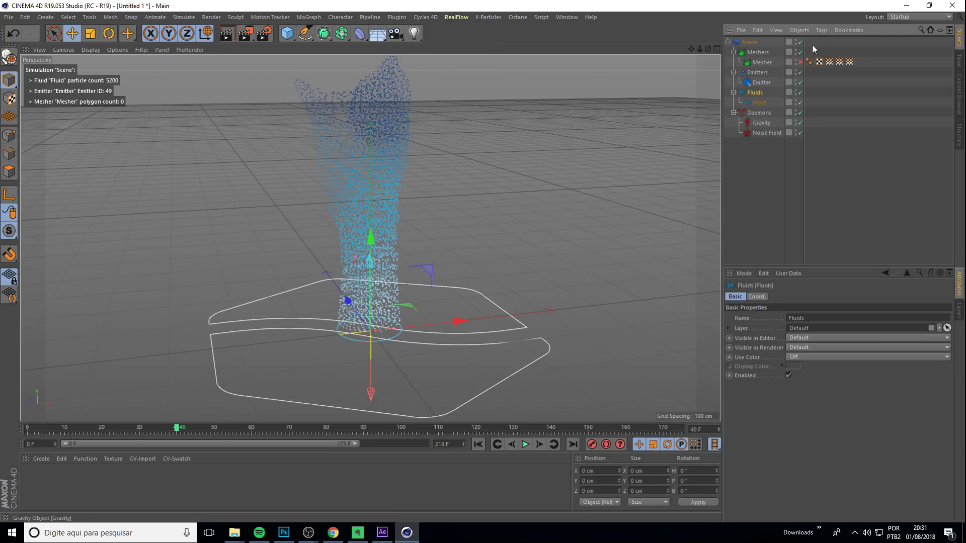
- Select the Fluid object and keep its Type as Liquid - PBD
click(774, 216)
click(760, 103)
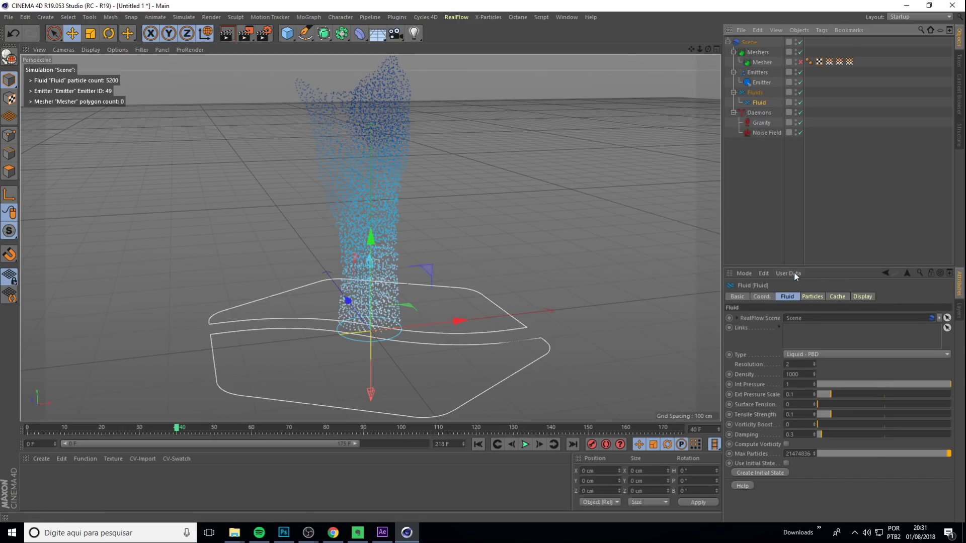
drag(786, 267, 787, 238)
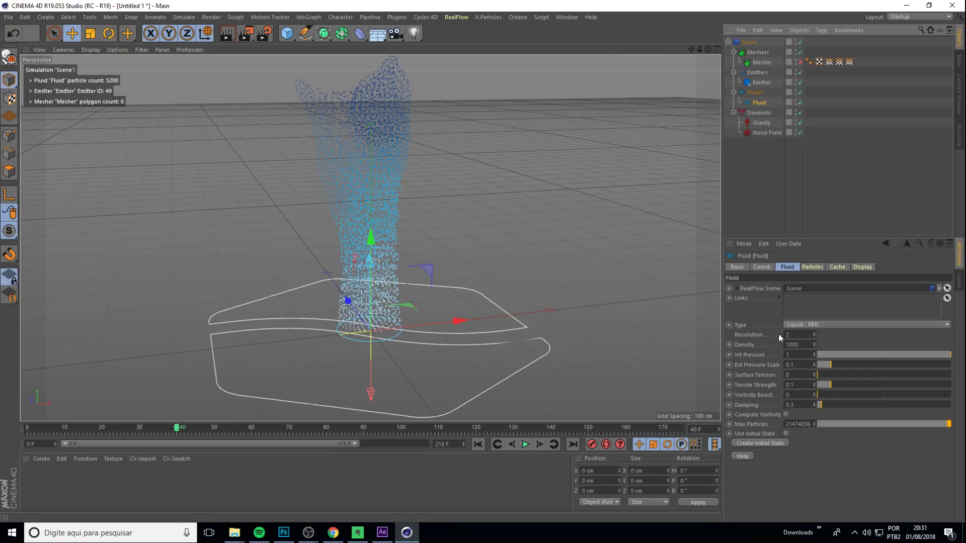
click(815, 324)
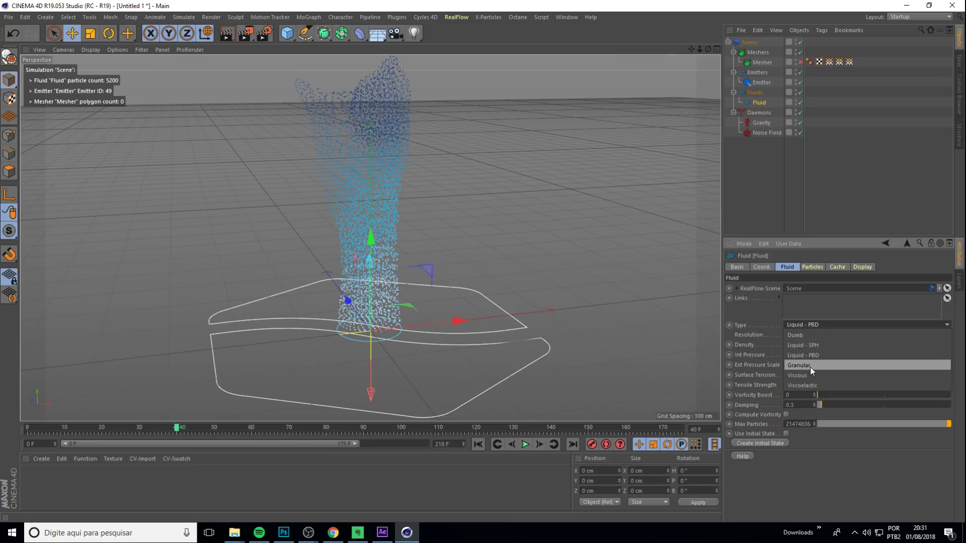
click(798, 469)
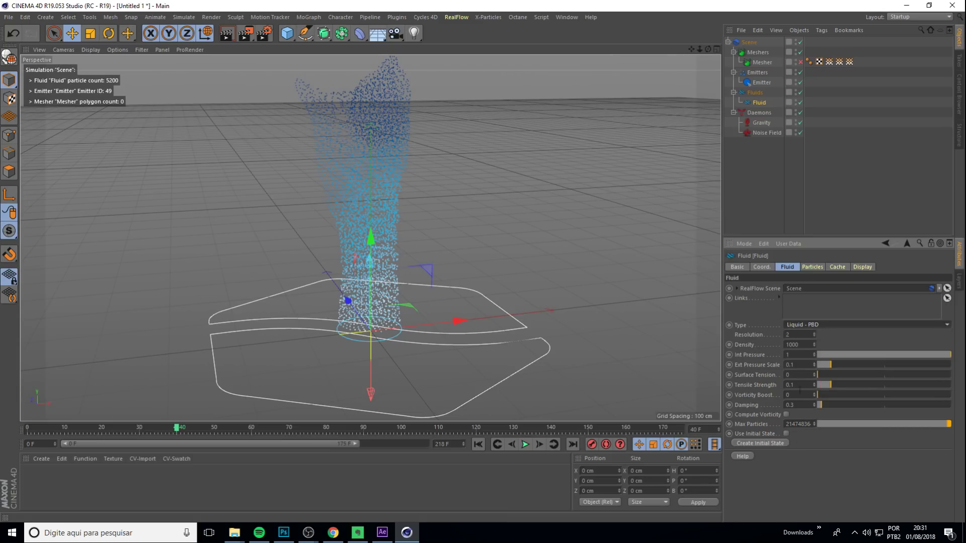
click(821, 324)
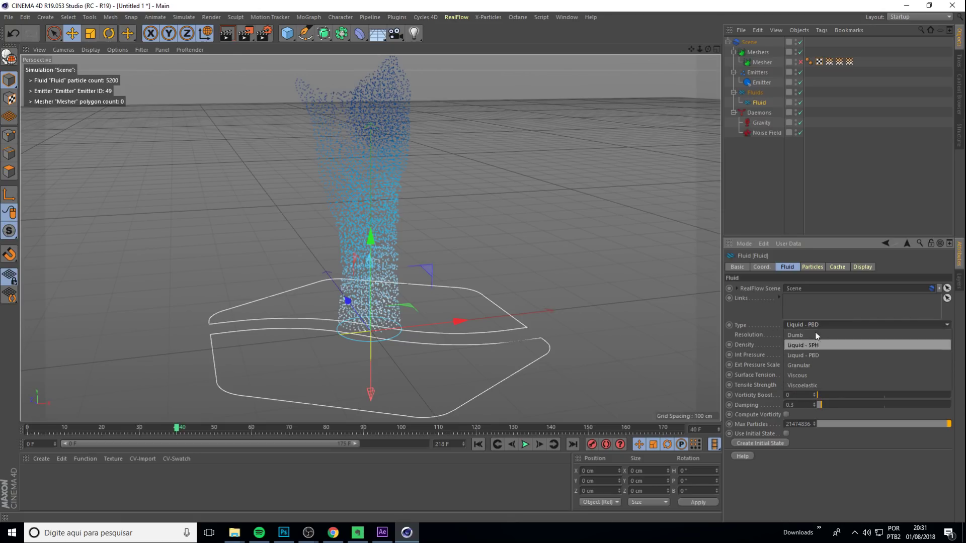
click(781, 396)
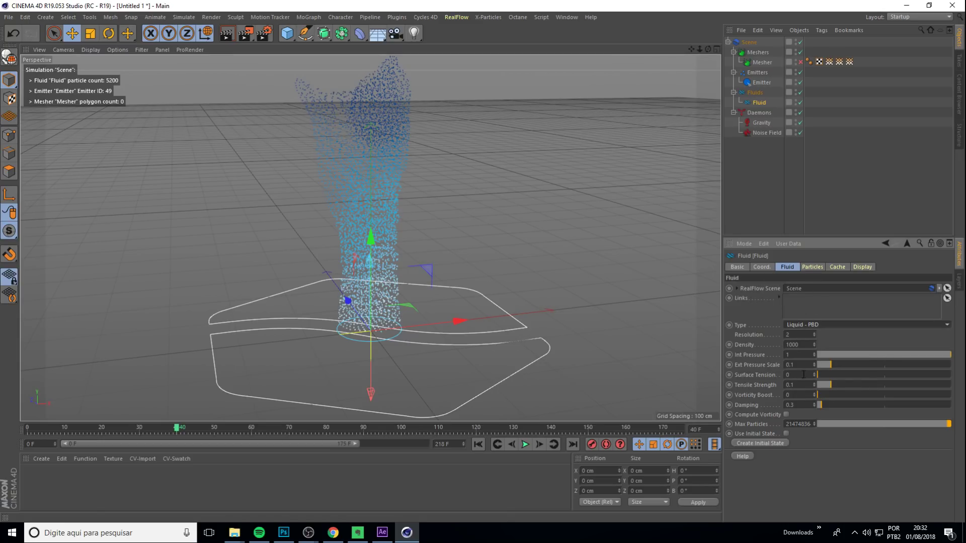
- Replay and rewind the simulation to frame 0, then select the Fluid's Resolution value for editing
click(790, 335)
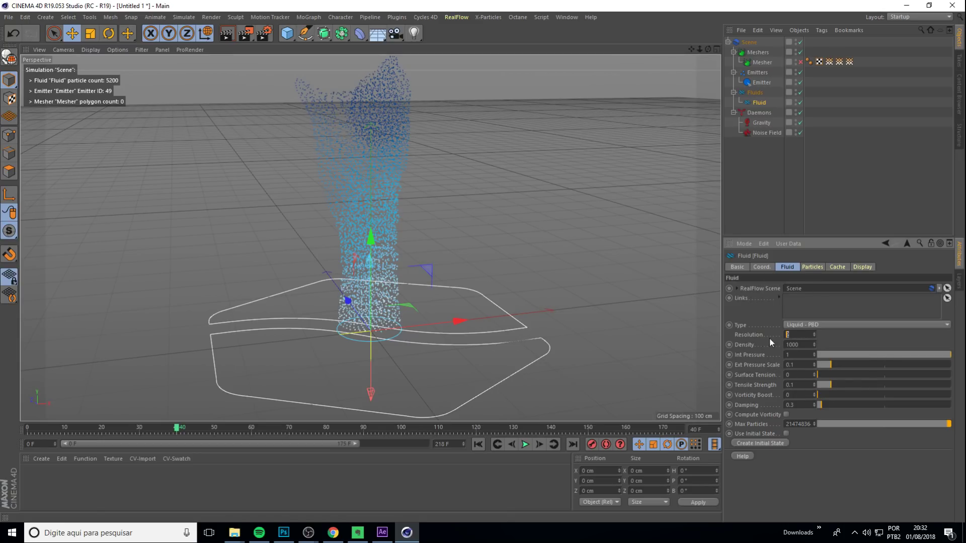
text(5)
click(479, 445)
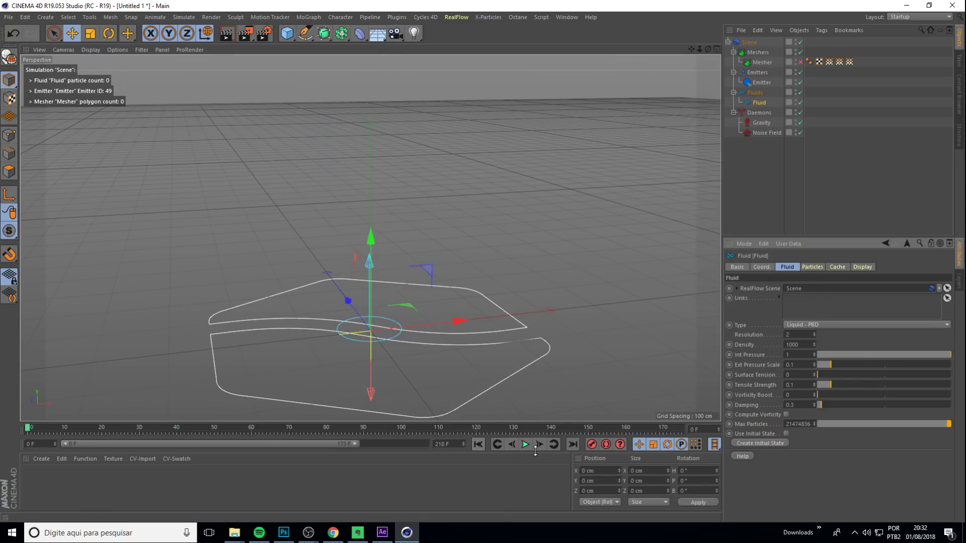
click(525, 444)
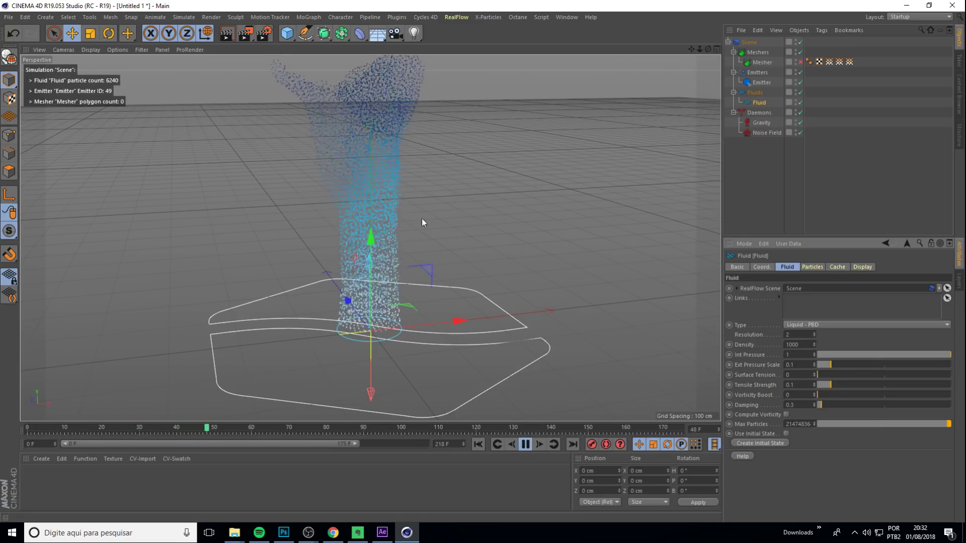
mouse_move(422, 218)
alt+mouse_down()
mouse_move(400, 260)
mouse_move(355, 271)
alt+mouse_up()
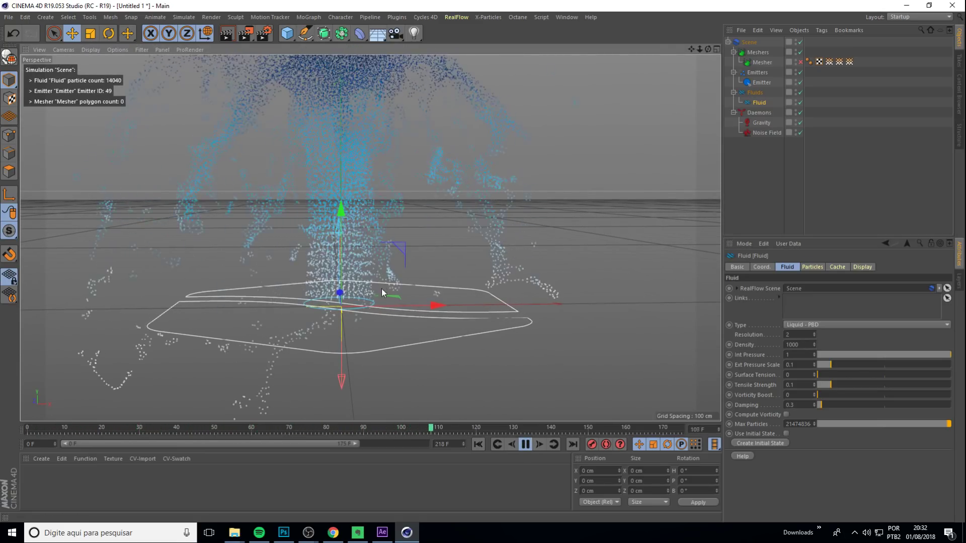
click(478, 445)
click(525, 445)
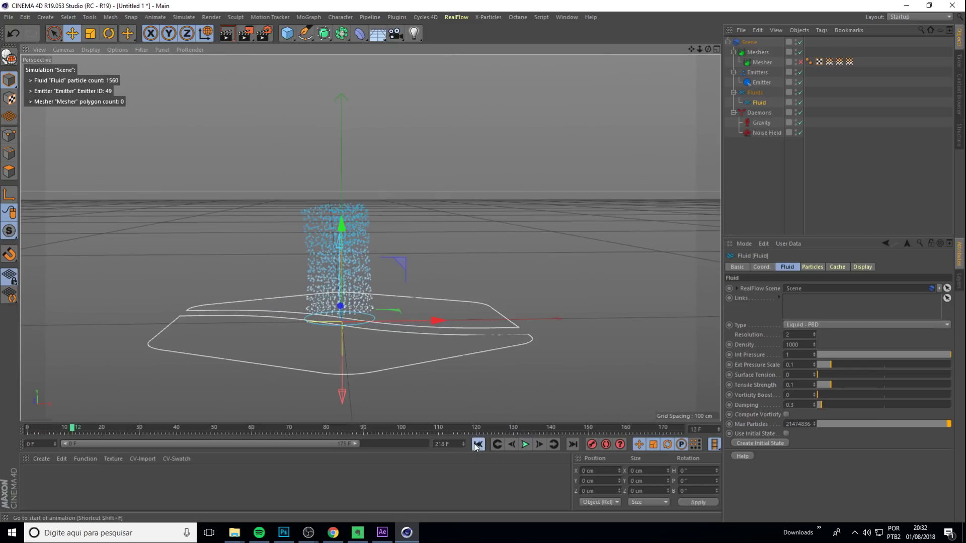
click(478, 445)
double_click(799, 335)
- Set Fluid Resolution to 15 and play the simulation to preview the particle column
text(15)
key(Return)
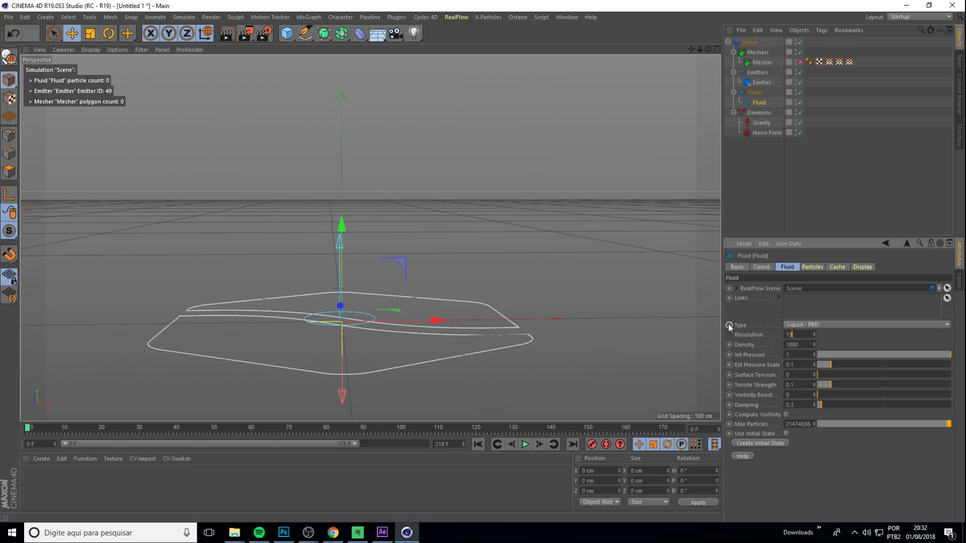
click(486, 491)
click(524, 445)
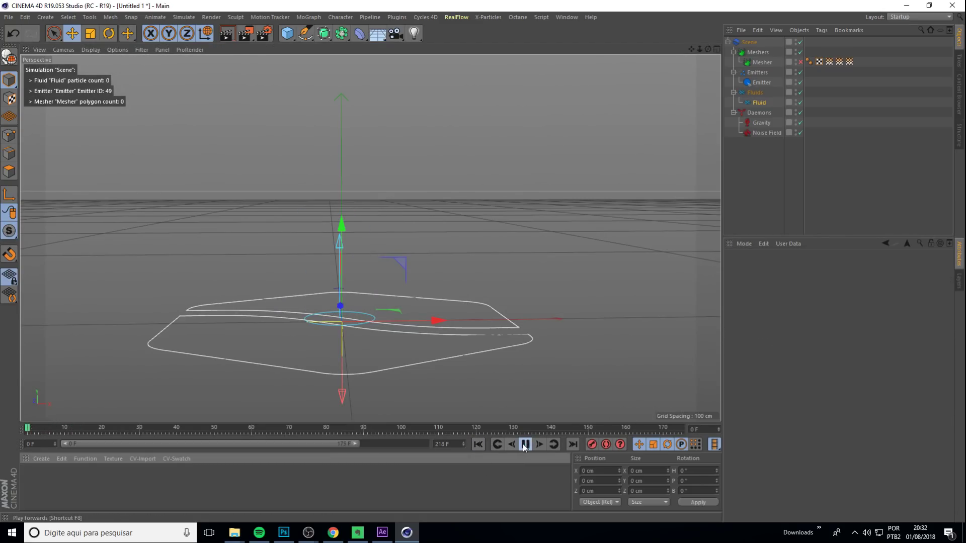
click(524, 444)
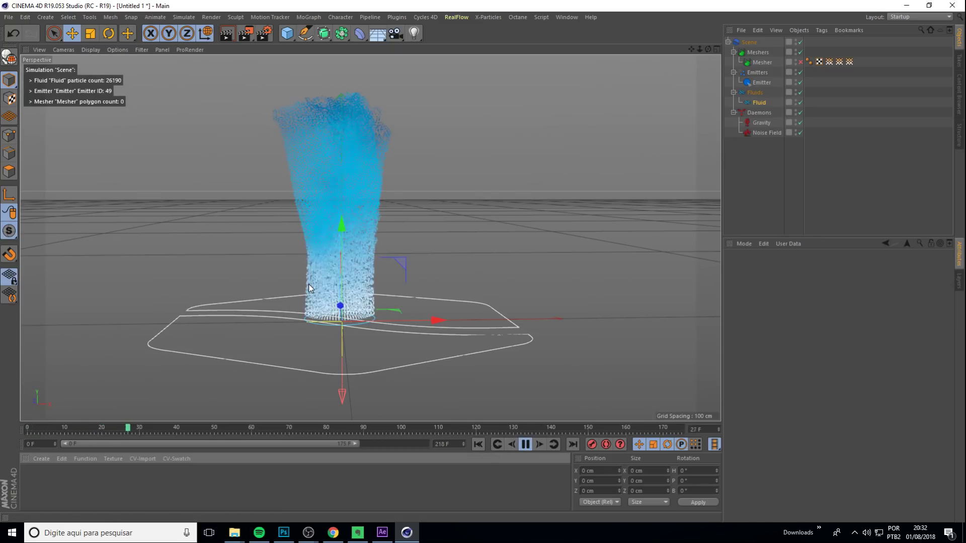
middle_drag(323, 273, 330, 318)
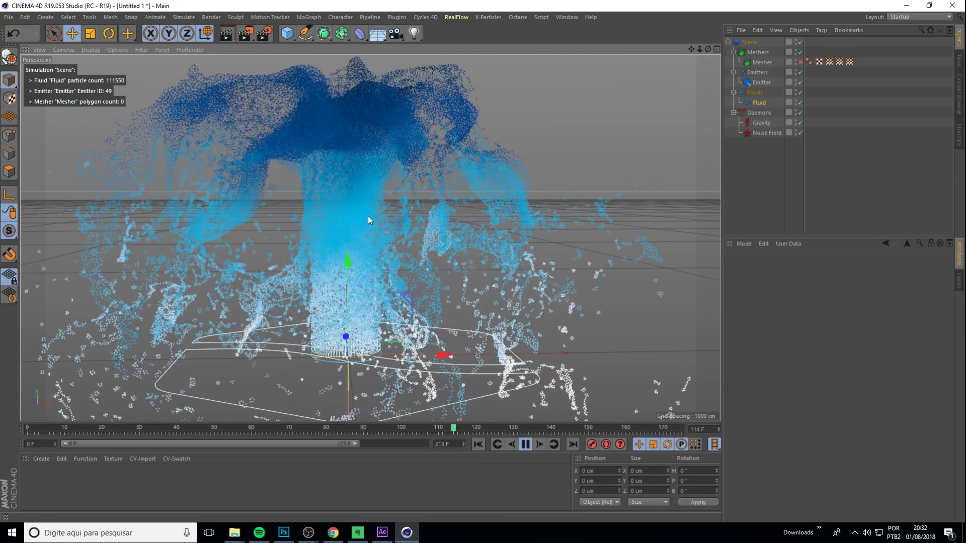
mouse_move(367, 216)
alt+mouse_down()
mouse_move(356, 295)
mouse_move(361, 231)
alt+mouse_up()
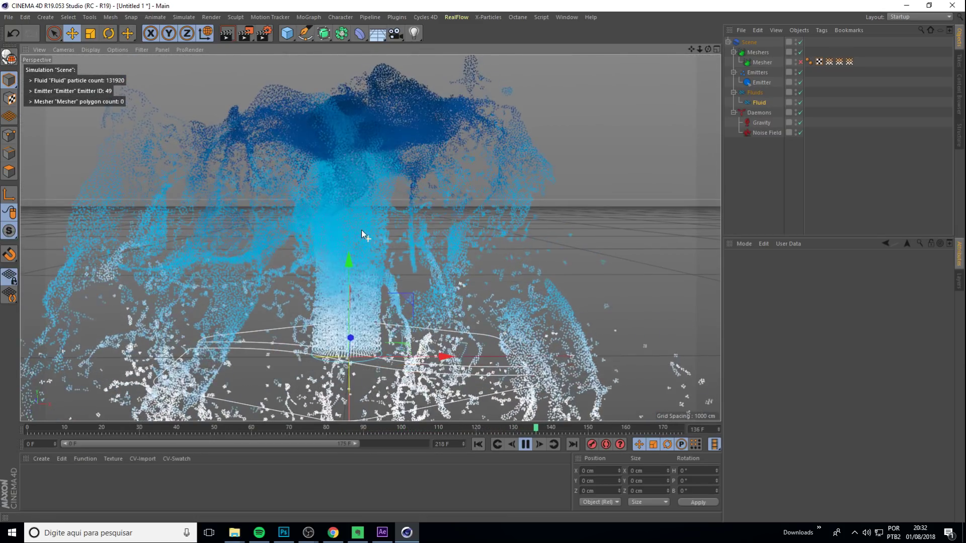
click(759, 102)
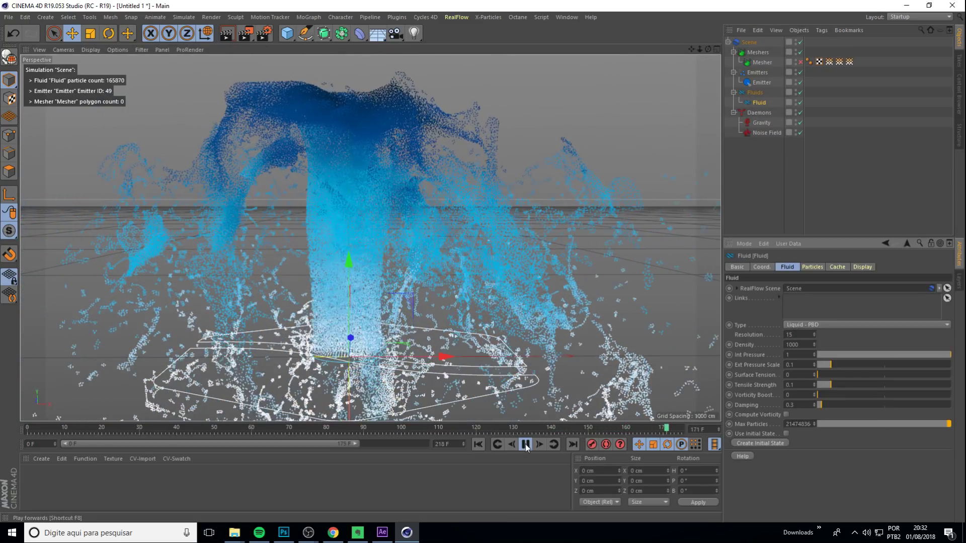
click(525, 444)
- Rewind, raise Resolution to 50 and simulate the denser fluid to frame 78
click(478, 444)
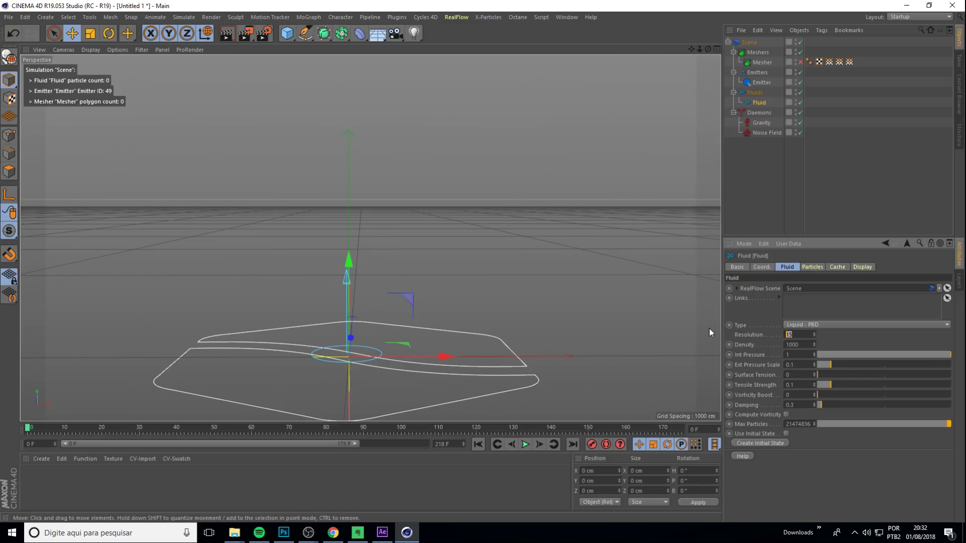
text(50)
key(Return)
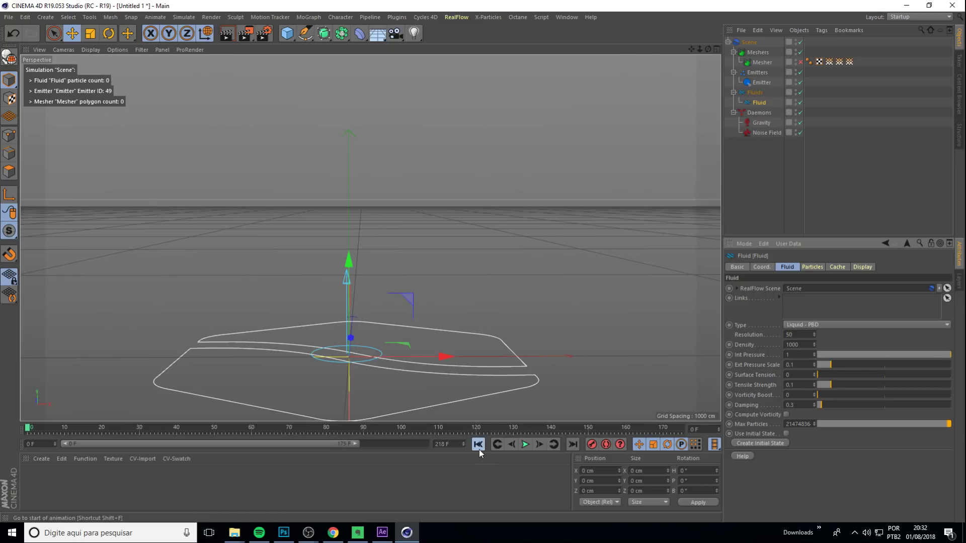
click(527, 445)
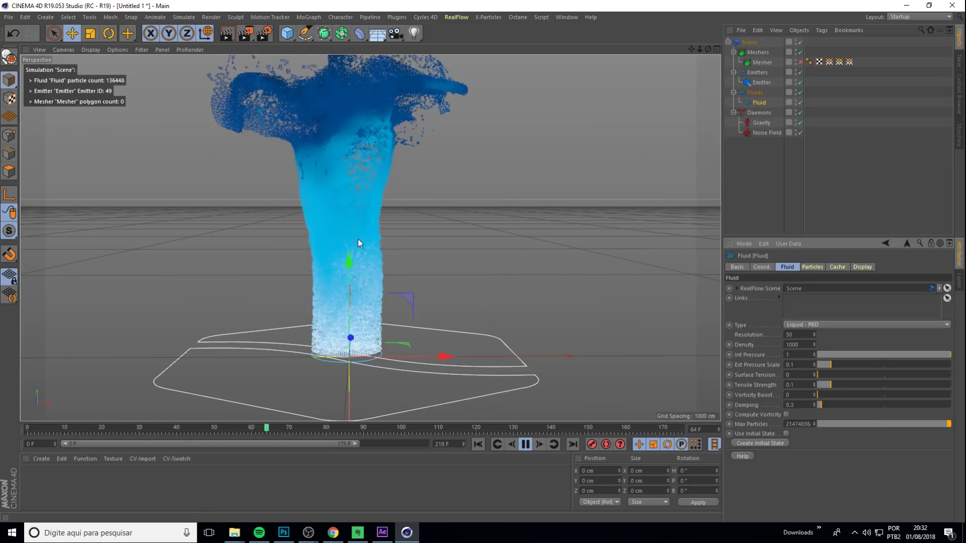
key(F8)
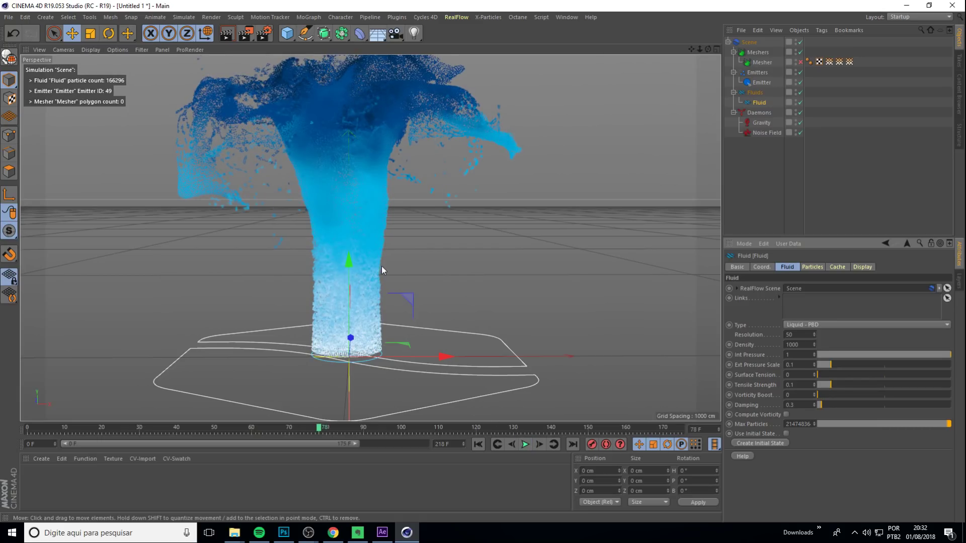
scroll(381, 267, up, 3)
mouse_move(406, 338)
alt+mouse_down()
mouse_move(406, 354)
mouse_move(434, 335)
mouse_move(419, 310)
mouse_move(409, 308)
mouse_move(444, 324)
mouse_move(442, 345)
alt+mouse_up()
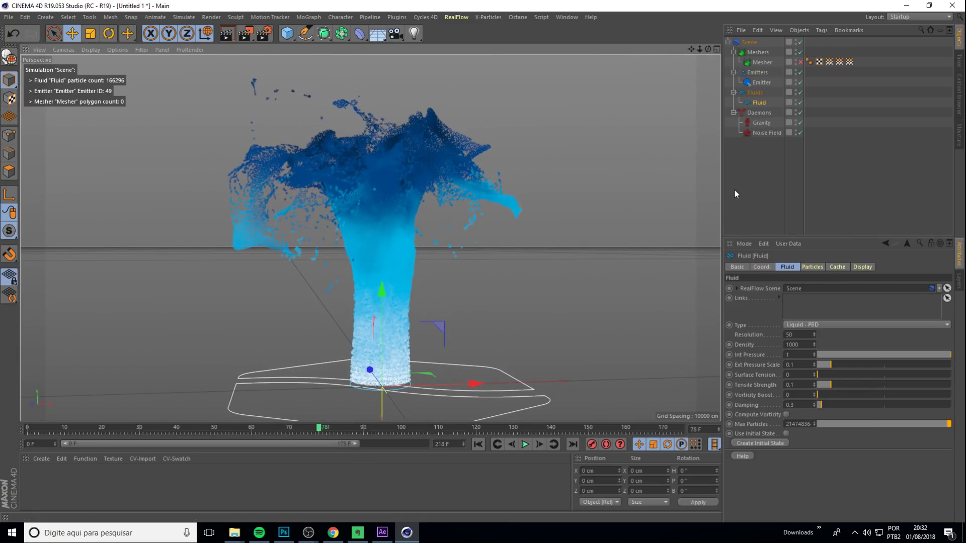
click(797, 336)
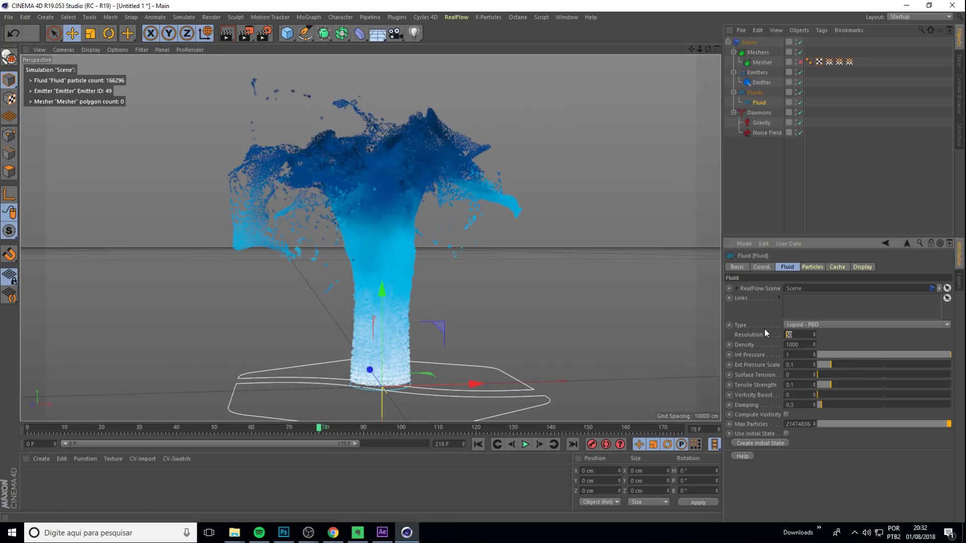
- Enable Use GPU in the RealFlow Scene solver with the GeForce GTX 1080 Ti device, then reselect Fluid
click(763, 183)
click(745, 44)
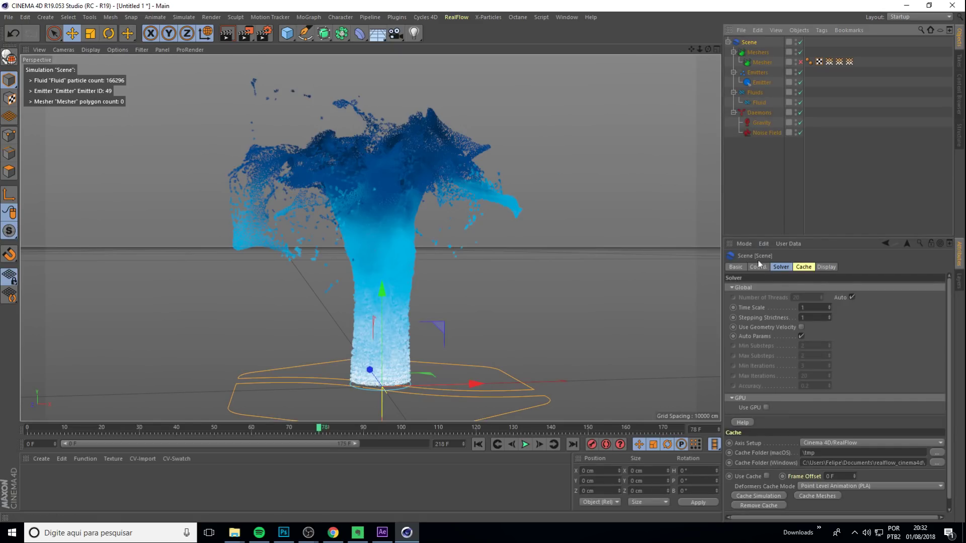
click(766, 408)
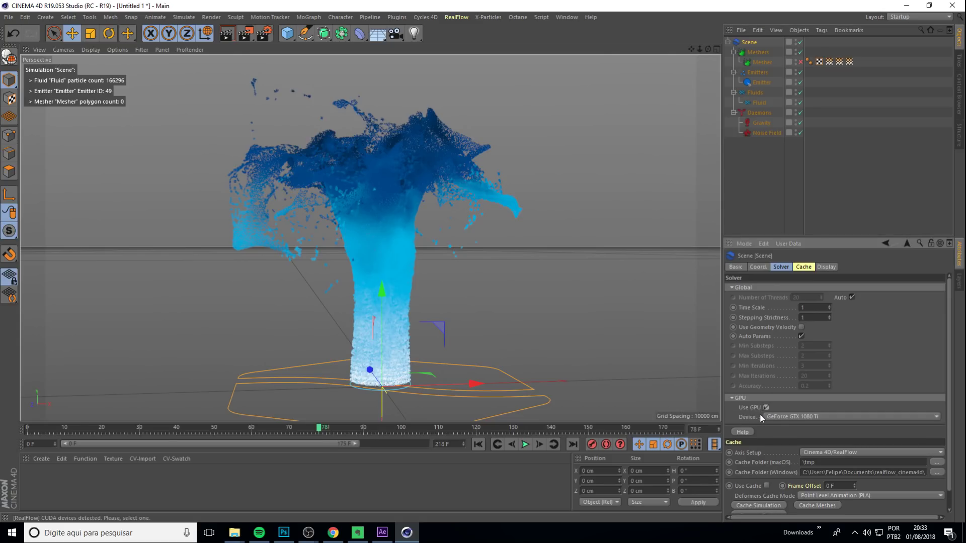
click(780, 416)
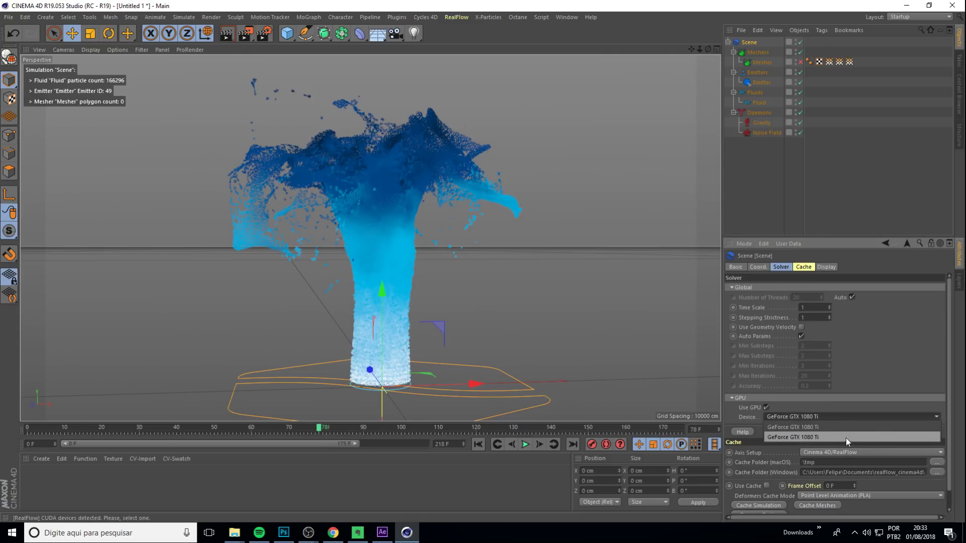
click(828, 435)
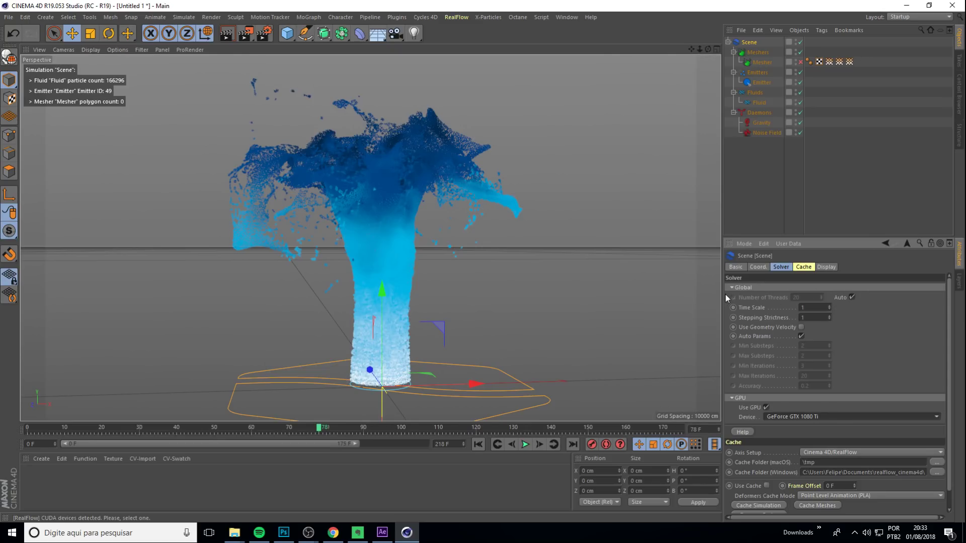
click(852, 298)
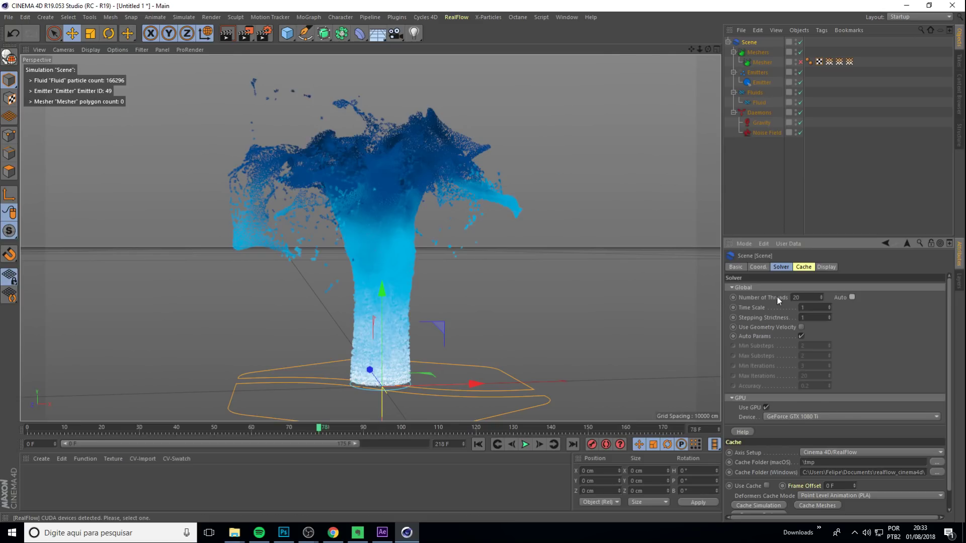
click(851, 297)
scroll(764, 480, down, 1)
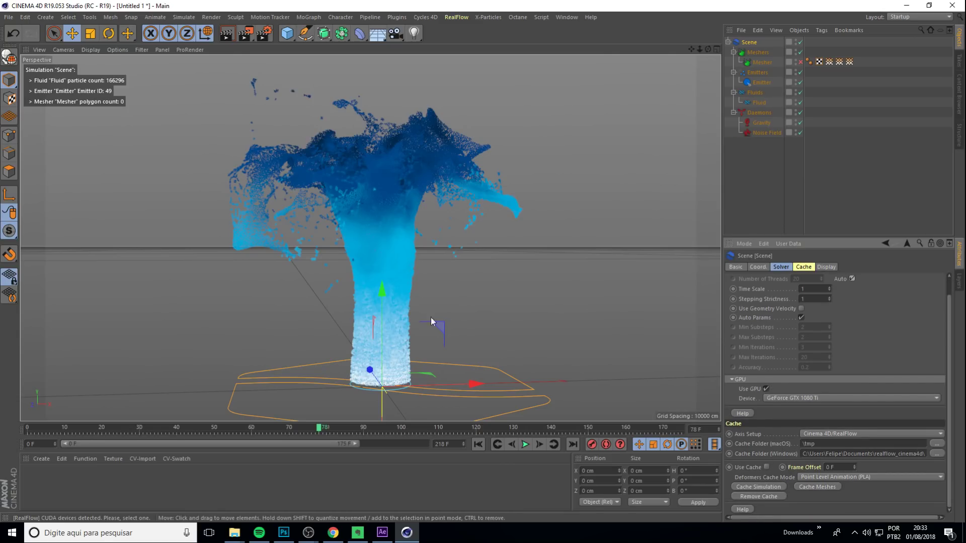
click(759, 103)
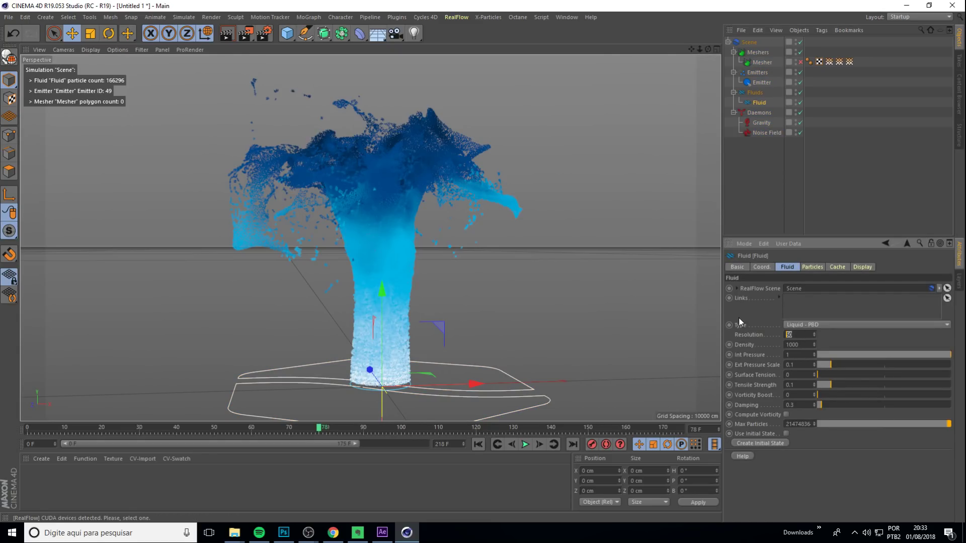
- Enter a Resolution of 10 and replay the simulation from frame 0
text(10)
click(478, 444)
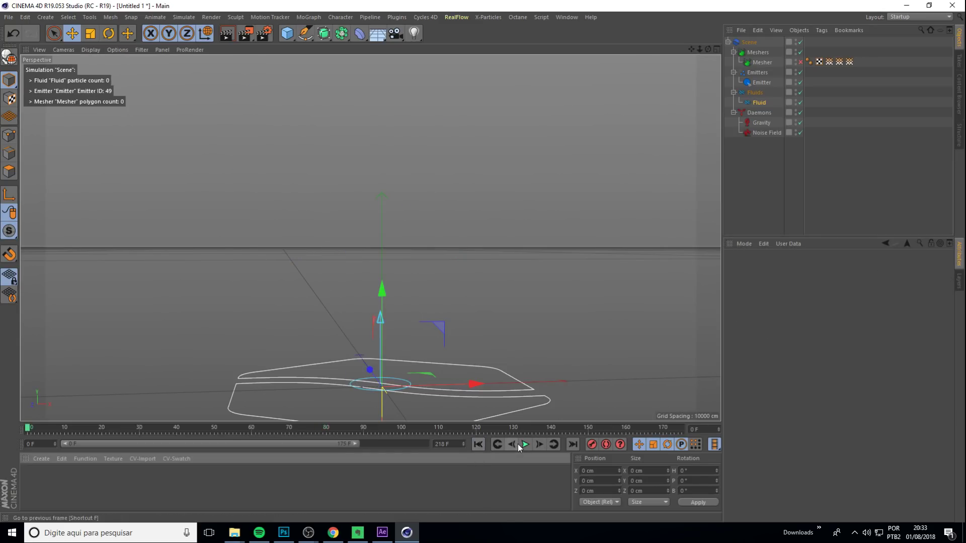
click(524, 444)
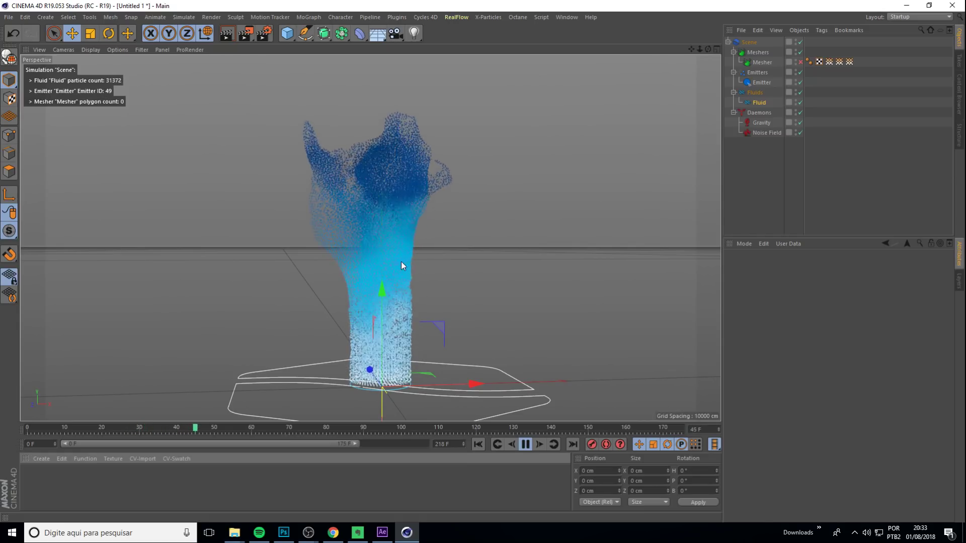
click(526, 444)
- Set the Fluid Resolution to 2 and rewind the simulation to the start
click(769, 166)
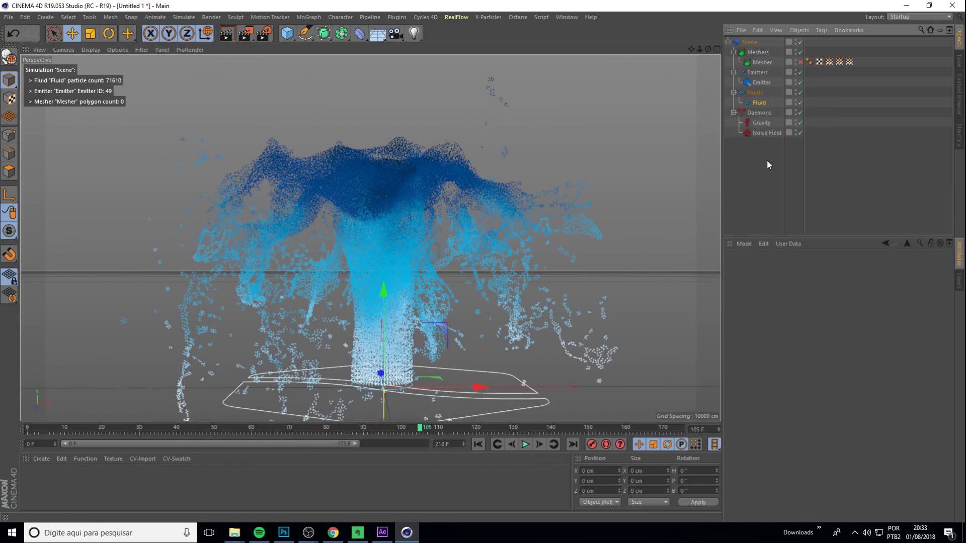
click(759, 103)
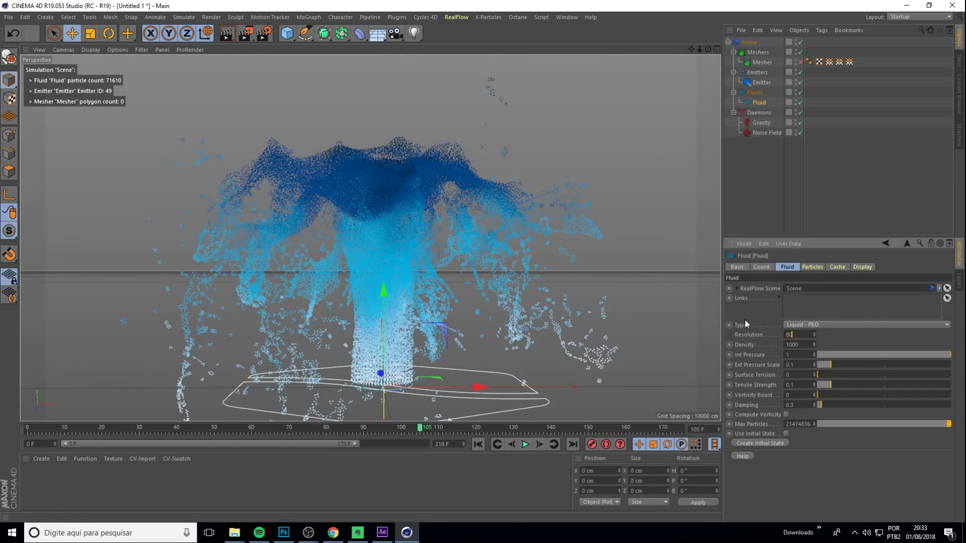
click(740, 198)
click(748, 43)
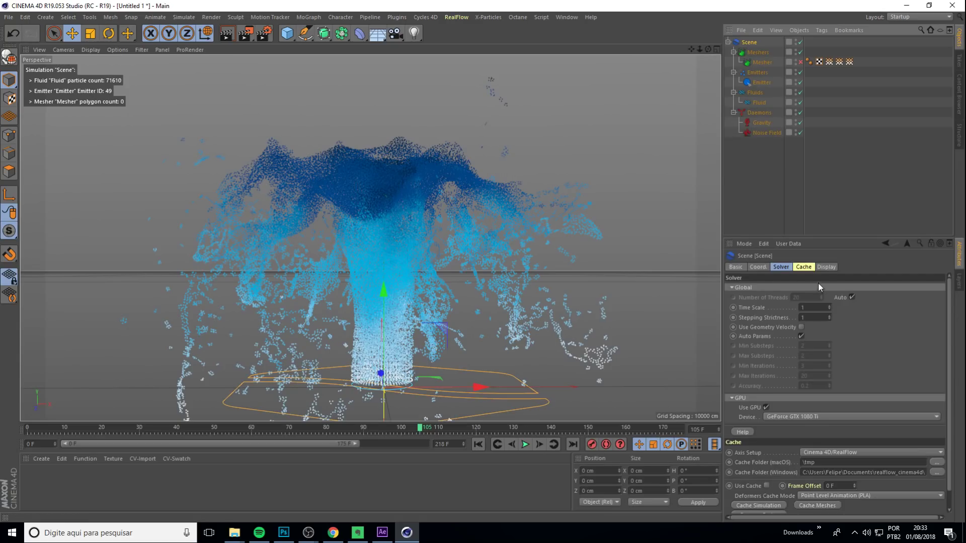
scroll(763, 469, down, 2)
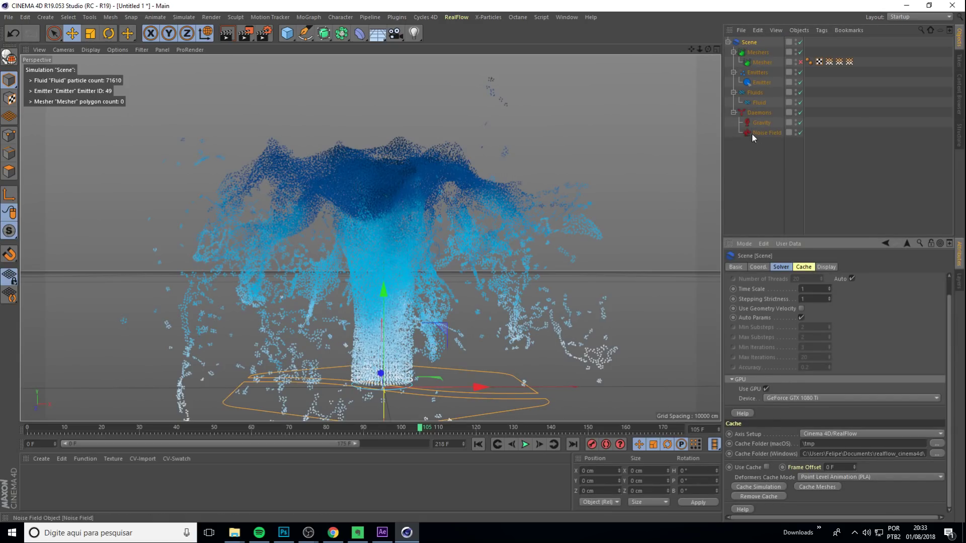
click(759, 102)
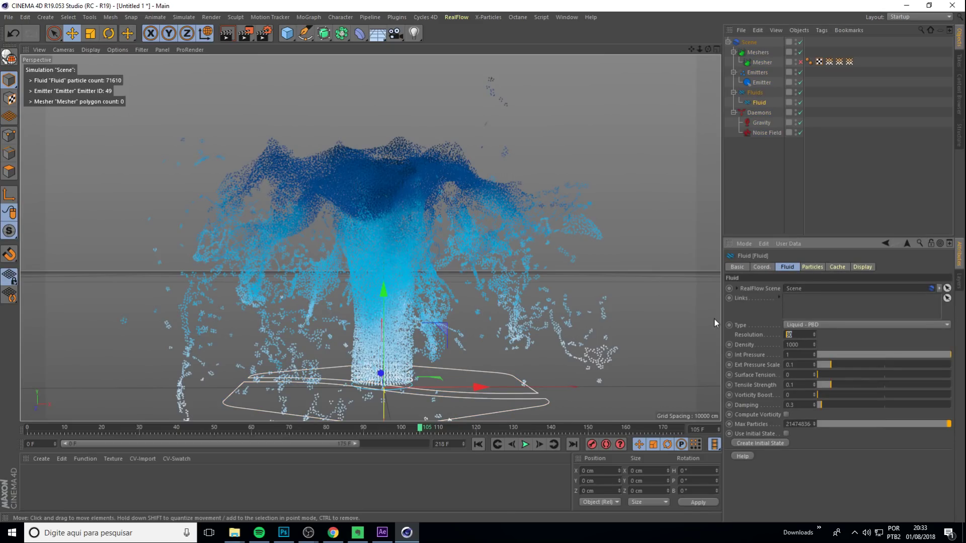
text(2)
click(479, 447)
- Set resolution to 80 and simulate the fluid from the start to frame 134
click(526, 445)
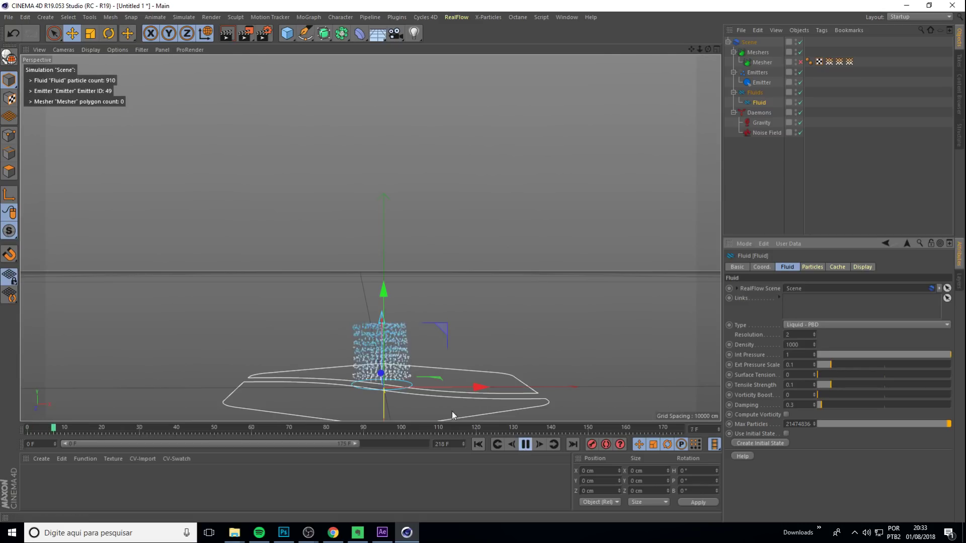
click(531, 446)
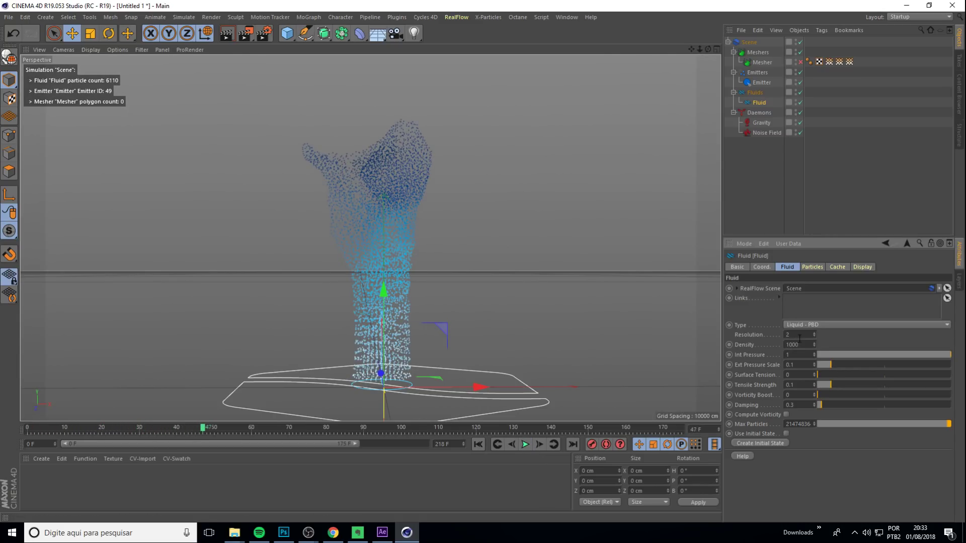
text(80)
key(Return)
click(478, 445)
click(525, 446)
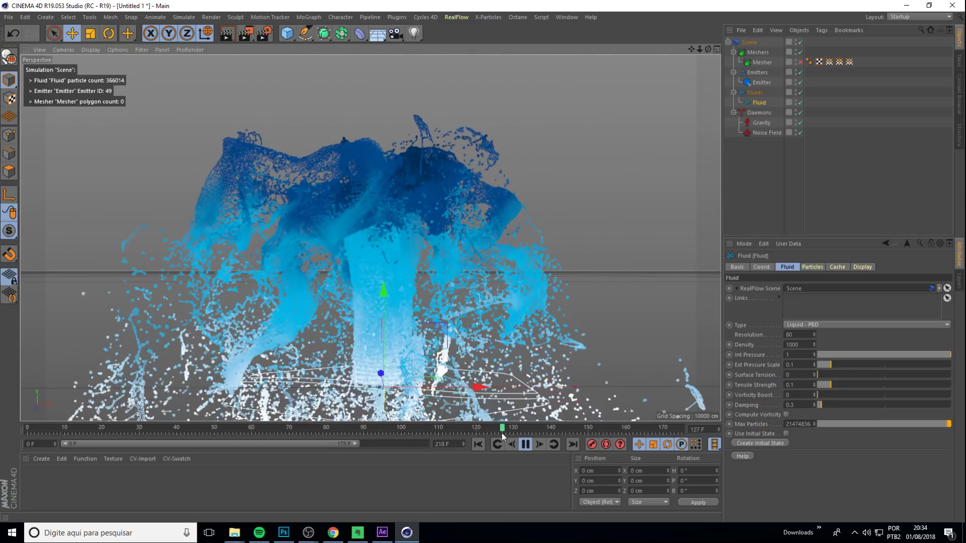
click(525, 444)
- Set resolution to 10, replay to frame 108 to check the spray, then rewind
click(787, 334)
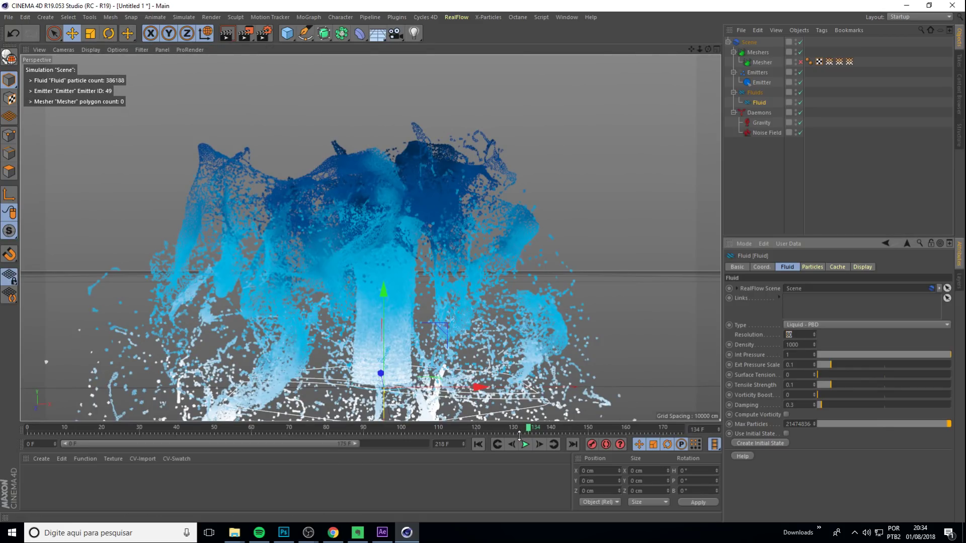
text(10)
key(Return)
click(478, 444)
click(525, 445)
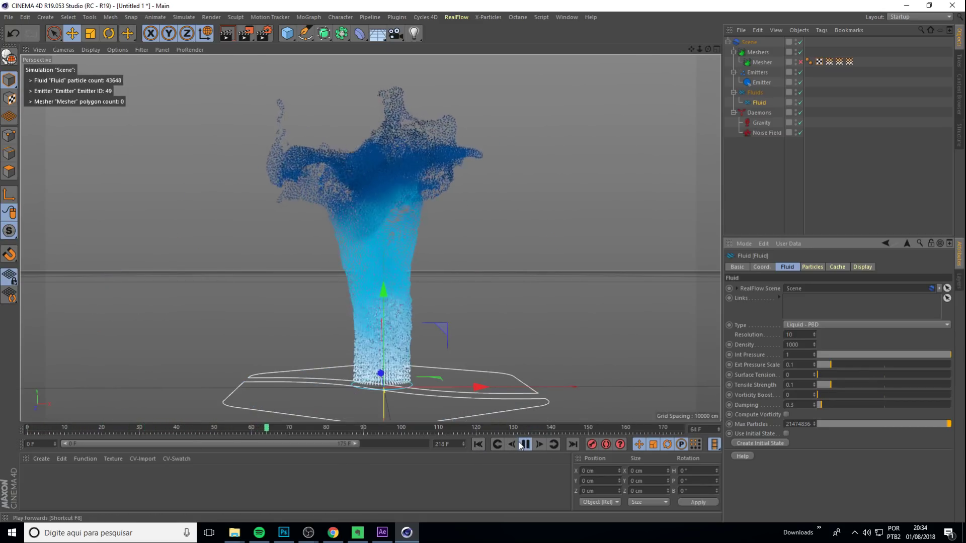
click(525, 445)
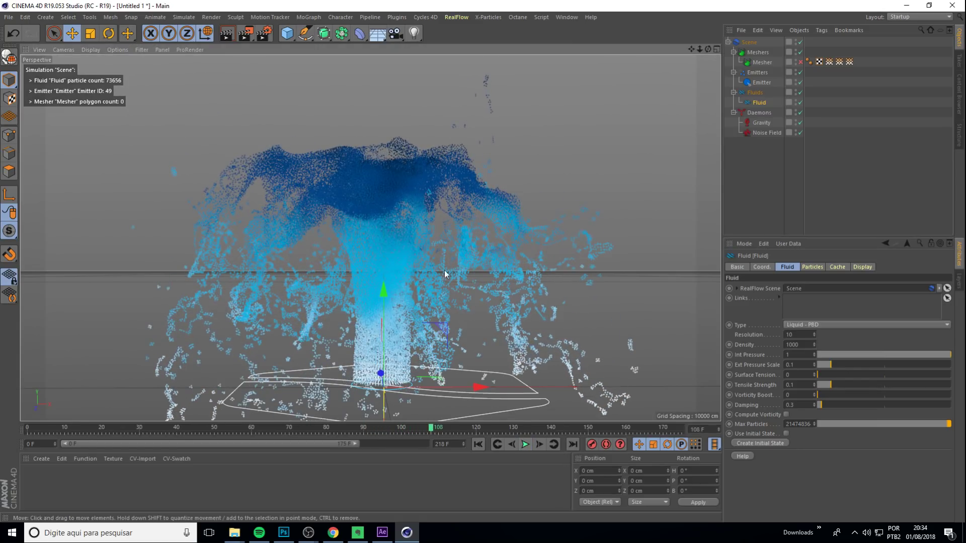
alt+drag(579, 327, 629, 226)
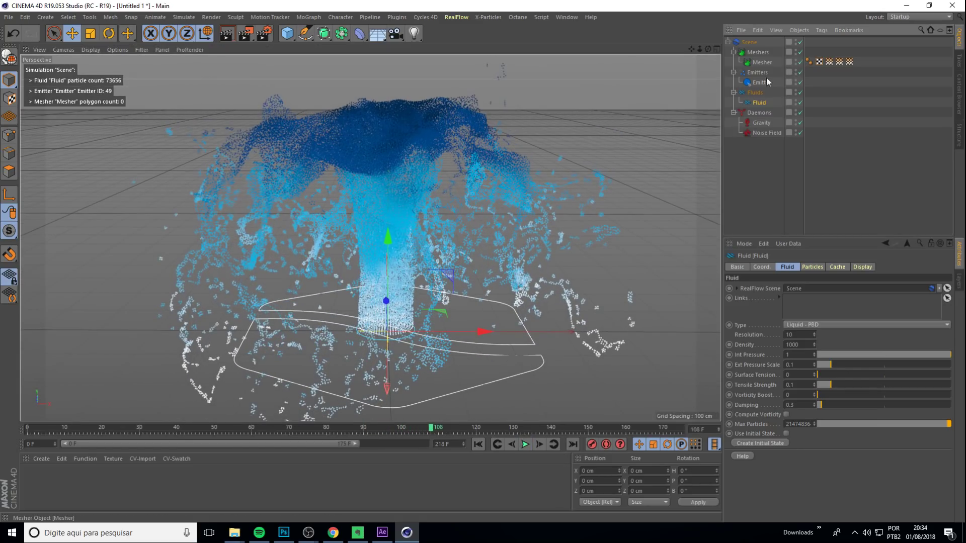
click(478, 444)
- Play from the start, stop at frame 82 and orbit down onto the grey fluid mesh
click(524, 444)
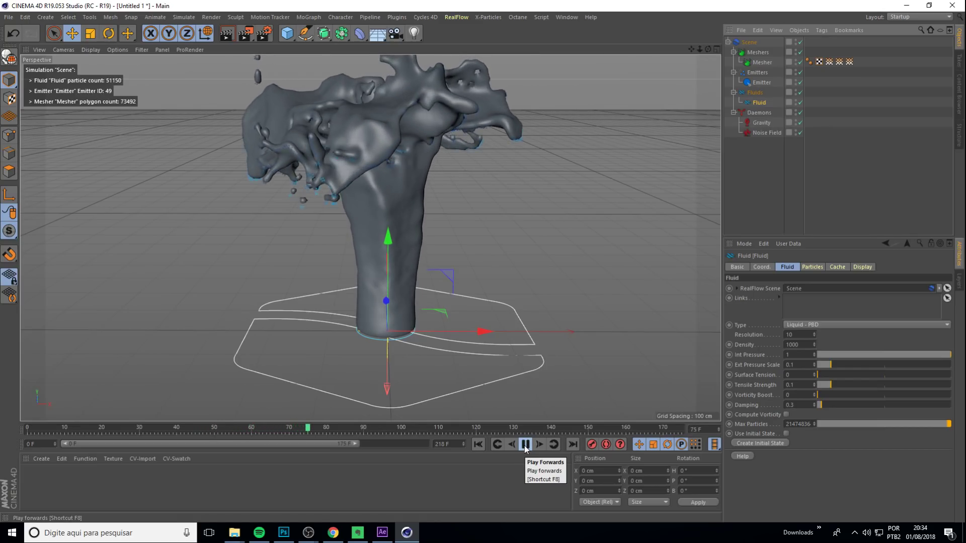
click(525, 449)
alt+middle_drag(436, 282, 435, 316)
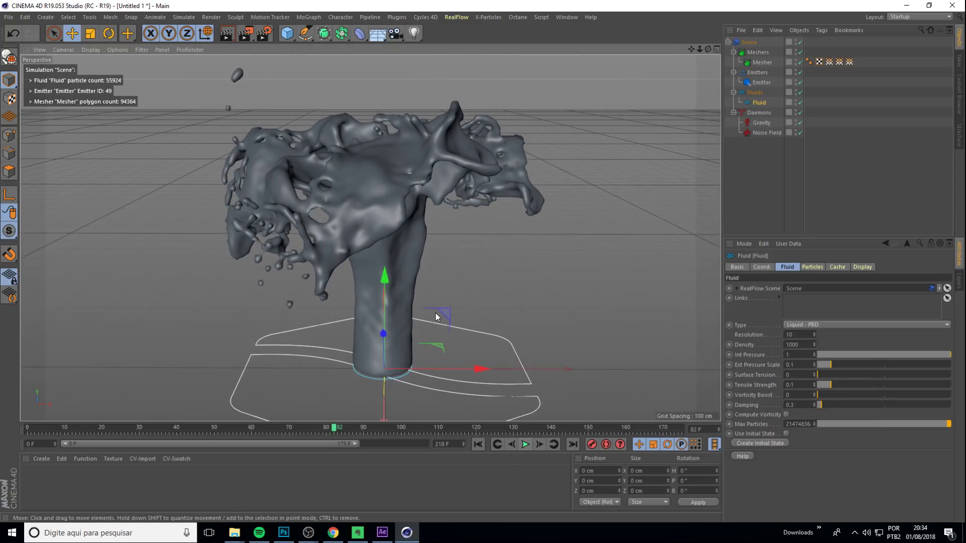
mouse_move(436, 316)
alt+mouse_down()
mouse_move(464, 354)
mouse_move(355, 225)
mouse_move(390, 391)
mouse_move(417, 203)
mouse_move(396, 241)
alt+mouse_up()
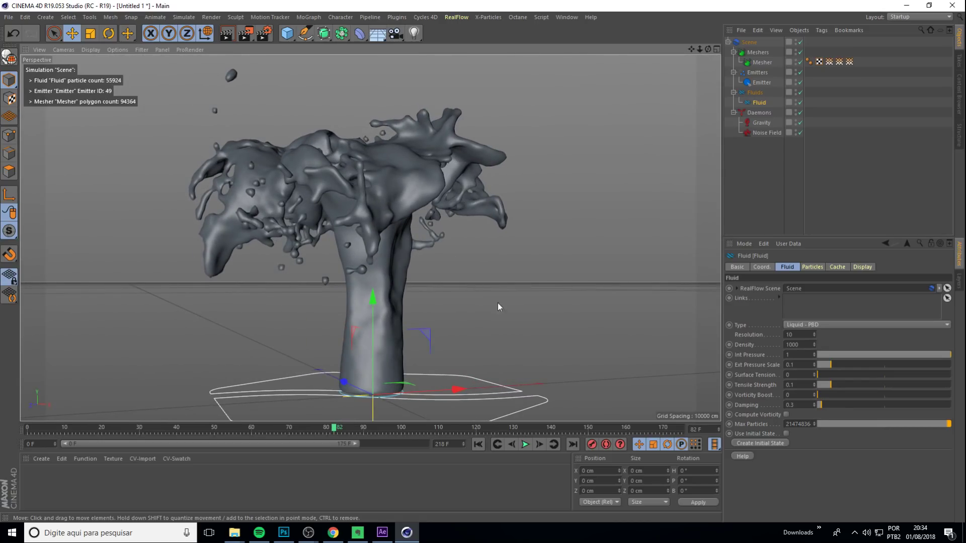
- Turn on the Mesher's automatic rebuilding and set its mesh Radius to 4 cm
click(762, 64)
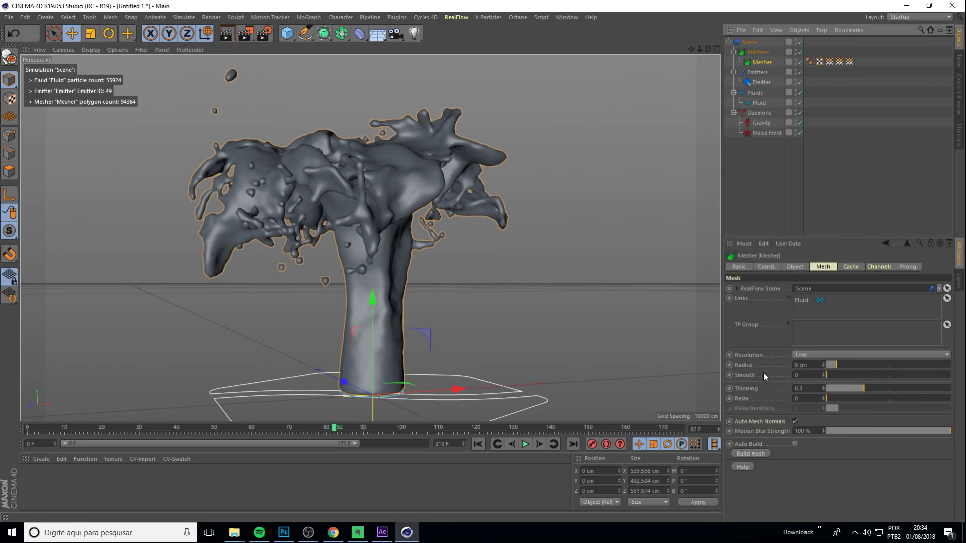
click(796, 444)
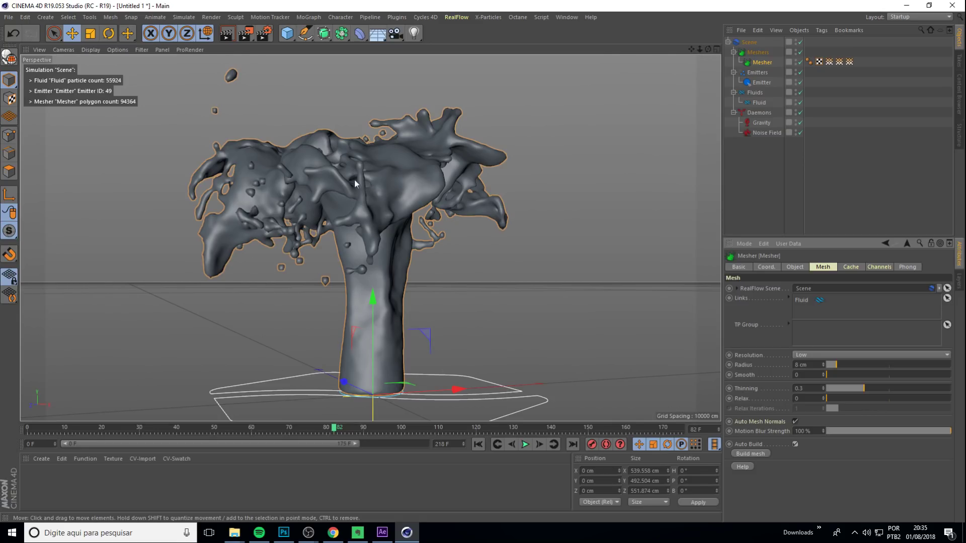
mouse_move(389, 332)
alt+middle_down()
mouse_move(445, 318)
mouse_move(454, 333)
alt+middle_up()
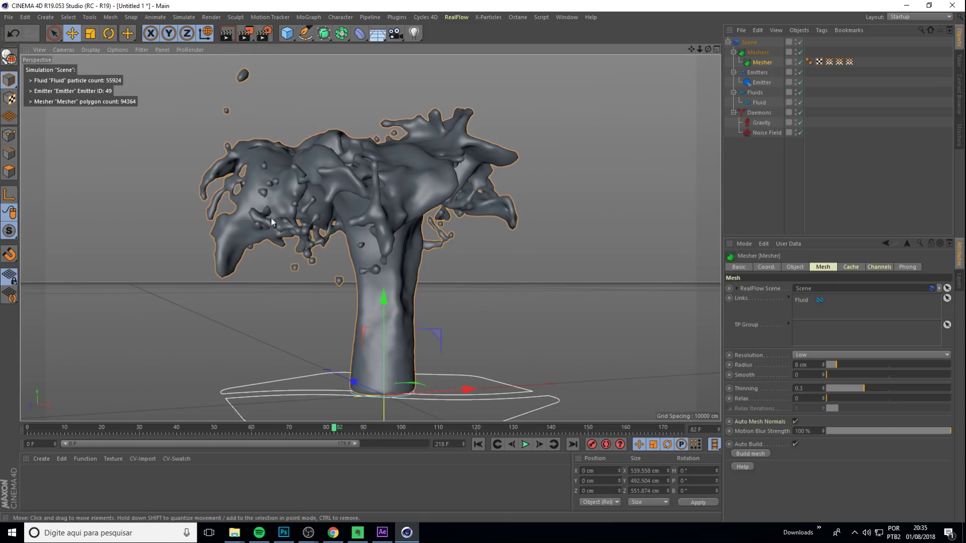
alt+drag(307, 260, 401, 288)
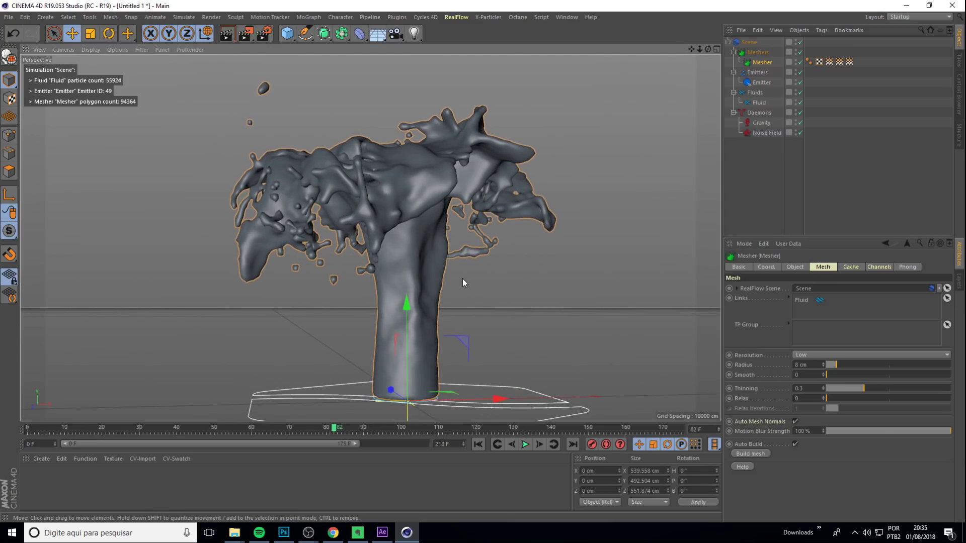
alt+drag(462, 279, 430, 277)
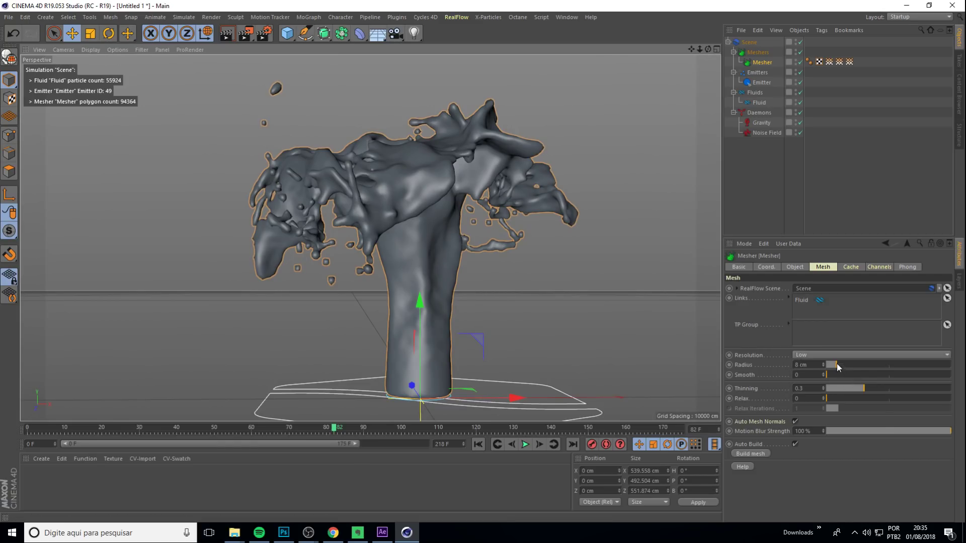
double_click(815, 364)
text(4)
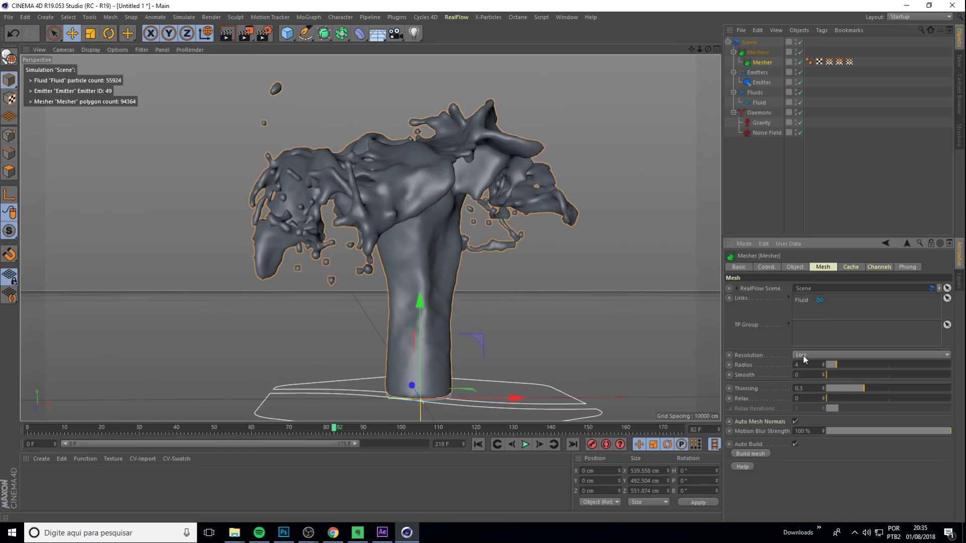
key(Return)
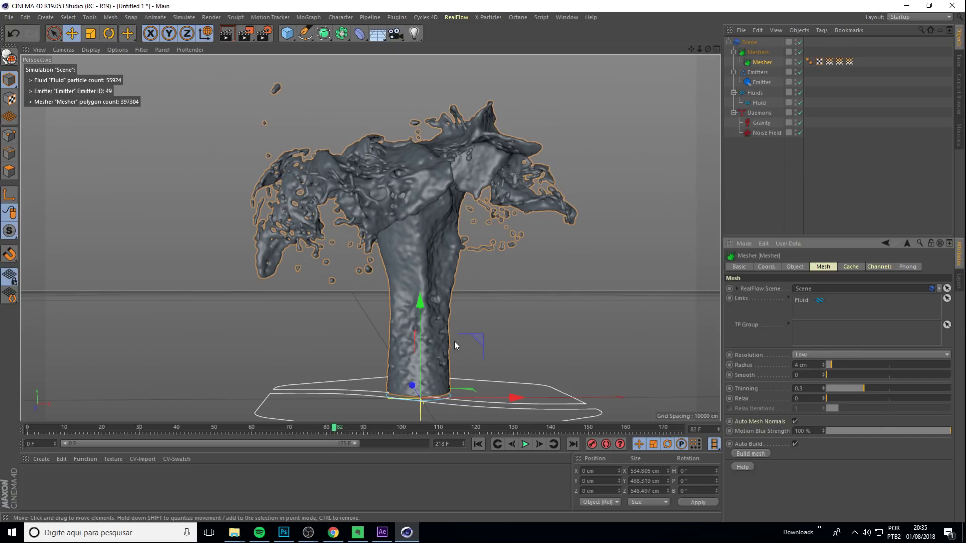
mouse_move(450, 320)
alt+right_down()
mouse_move(502, 290)
mouse_move(405, 311)
mouse_move(463, 300)
mouse_move(410, 282)
mouse_move(380, 319)
mouse_move(416, 286)
mouse_move(546, 330)
alt+right_up()
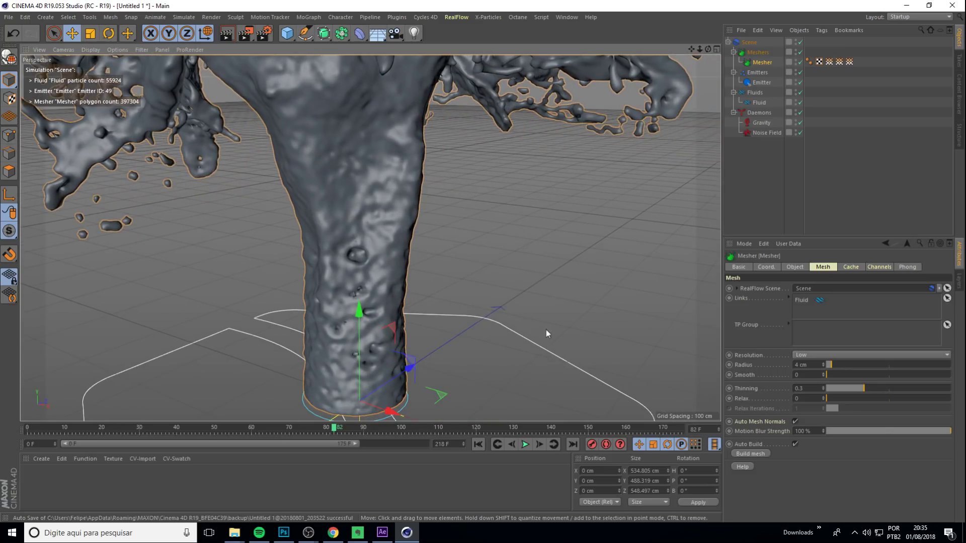
- Set the Mesher's Resolution to Low-Medium
click(811, 355)
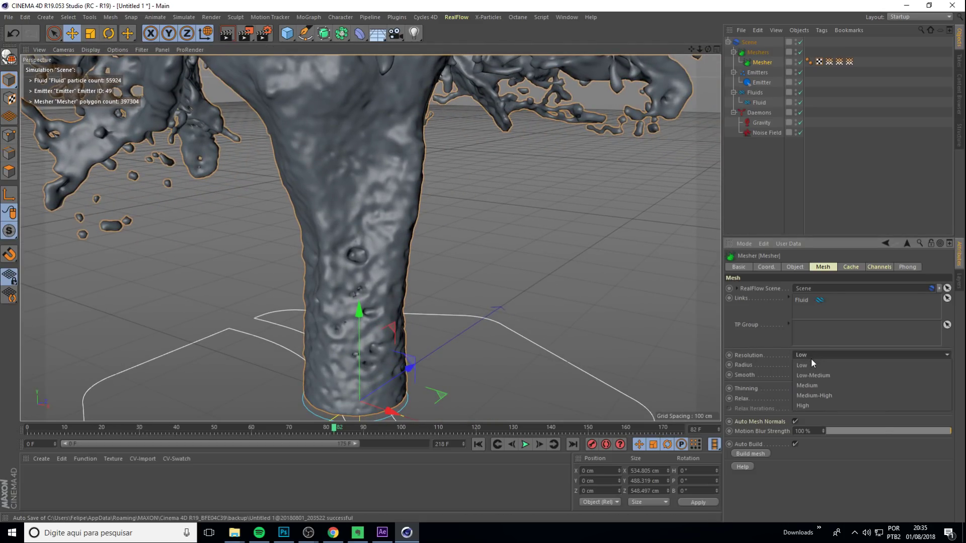
click(495, 234)
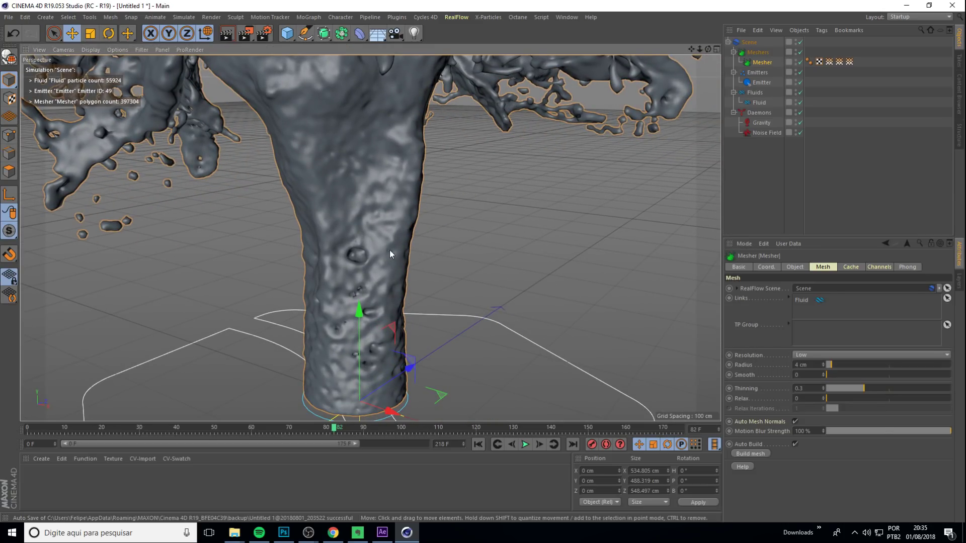
alt+right_drag(390, 250, 496, 267)
mouse_move(496, 267)
alt+mouse_down()
mouse_move(451, 267)
mouse_move(504, 260)
mouse_move(431, 331)
mouse_move(442, 351)
mouse_move(434, 262)
alt+mouse_up()
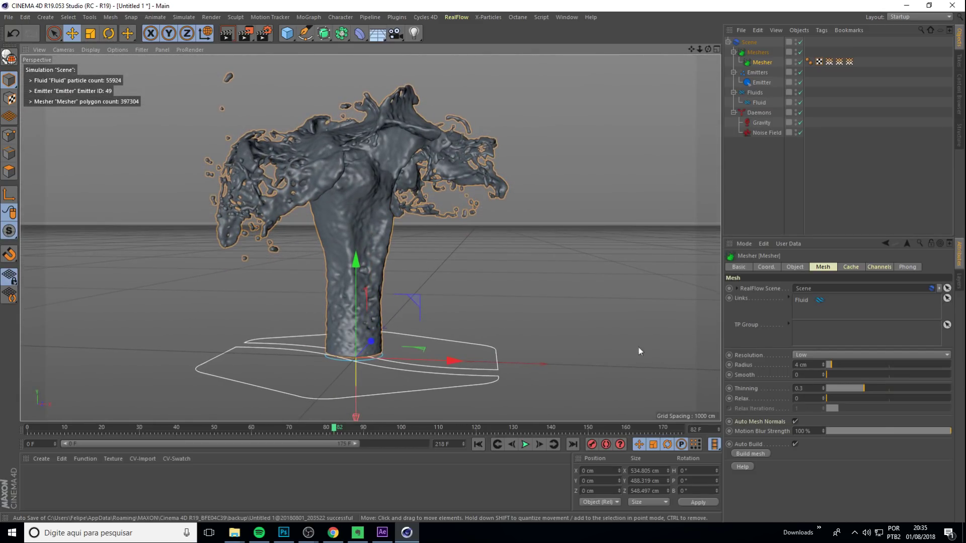
click(824, 356)
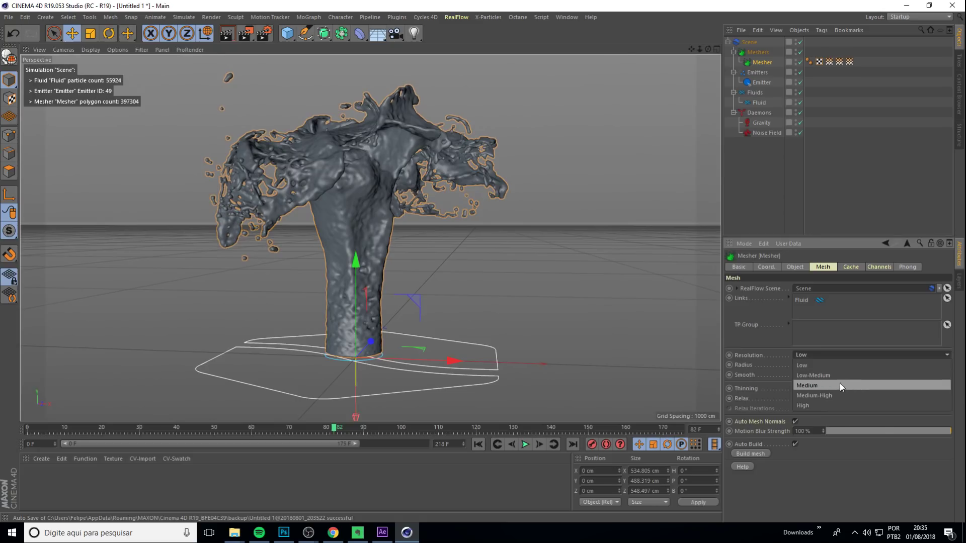
click(826, 374)
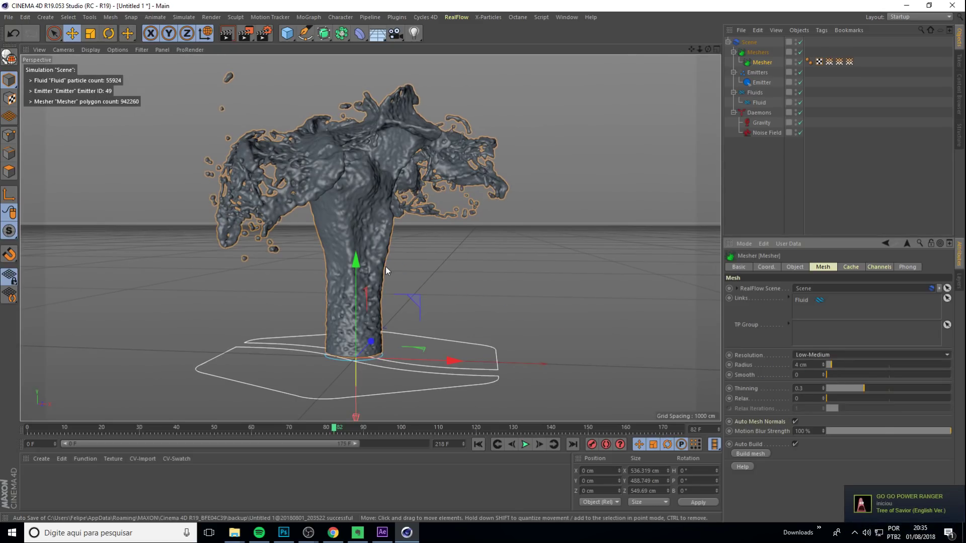
scroll(391, 270, up, 4)
scroll(419, 254, up, 4)
scroll(373, 233, down, 3)
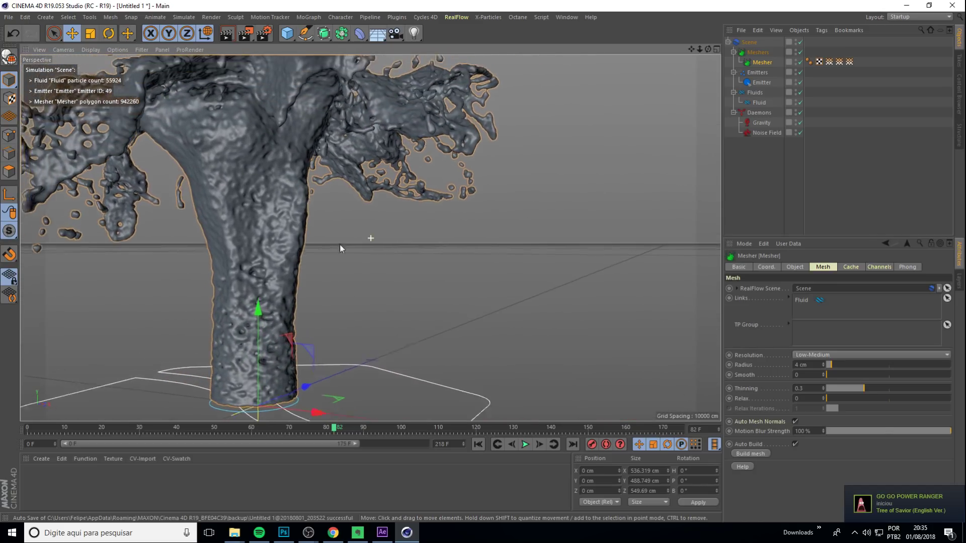
scroll(339, 244, down, 2)
scroll(333, 255, down, 2)
scroll(299, 269, up, 2)
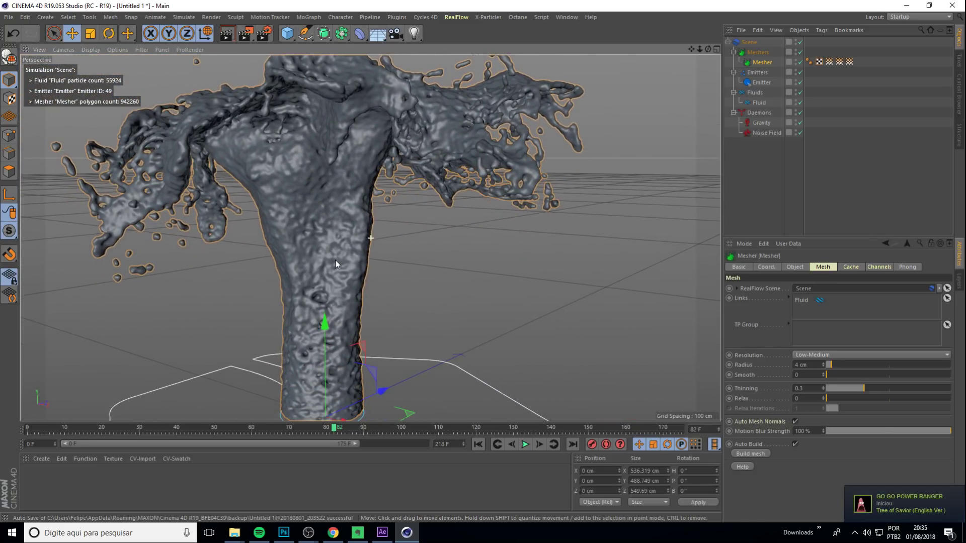
- Set the mesh Smooth to 2 and Relax to 1
double_click(807, 374)
text(2)
key(Return)
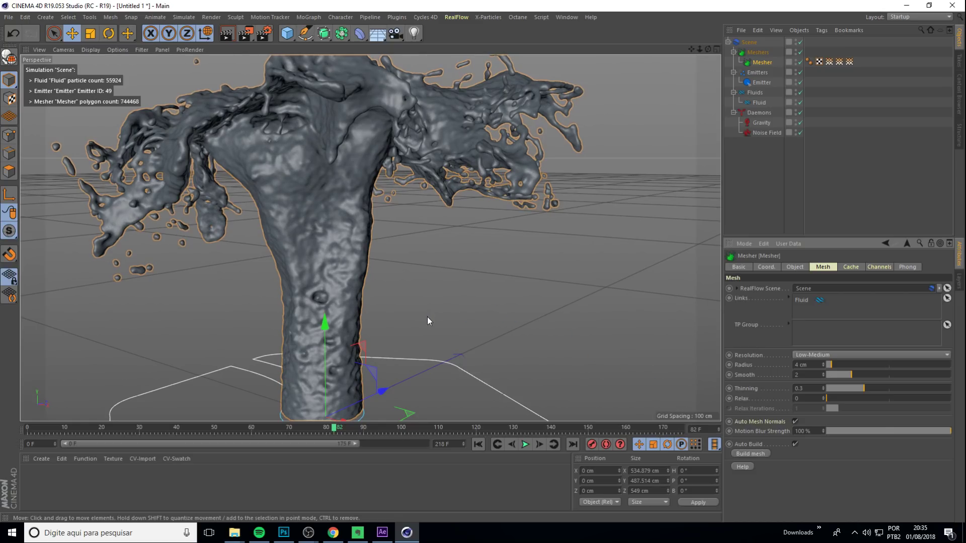
mouse_move(336, 269)
alt+mouse_down()
mouse_move(365, 328)
mouse_move(408, 335)
mouse_move(412, 347)
mouse_move(399, 276)
mouse_move(451, 319)
mouse_move(451, 287)
alt+mouse_up()
click(808, 398)
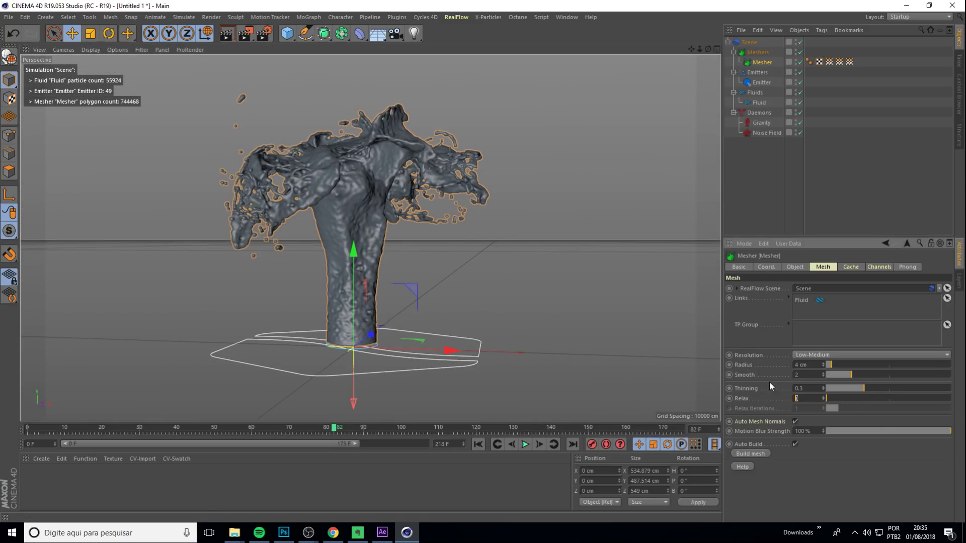
text(1)
key(Return)
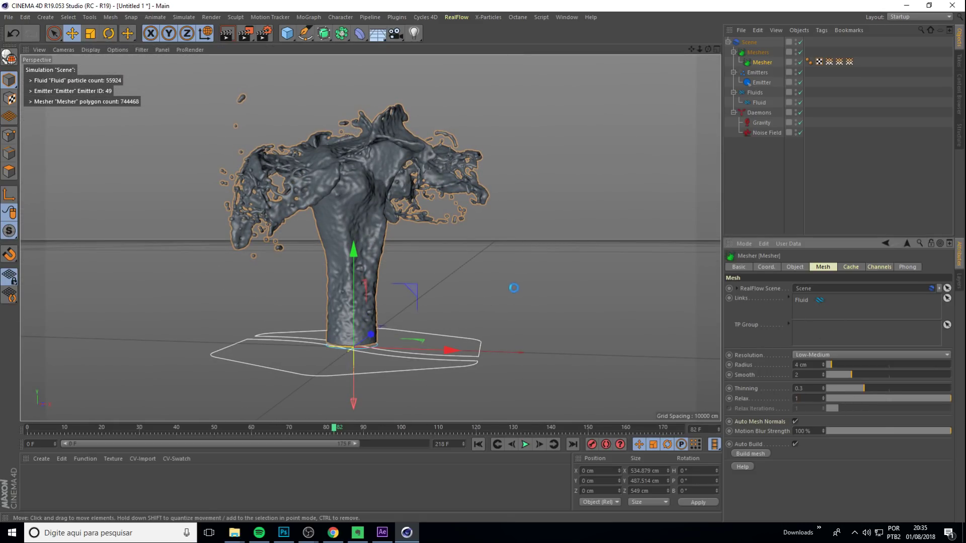
- Select the RealFlow Scene object and launch the Octane Live Viewer window
click(530, 300)
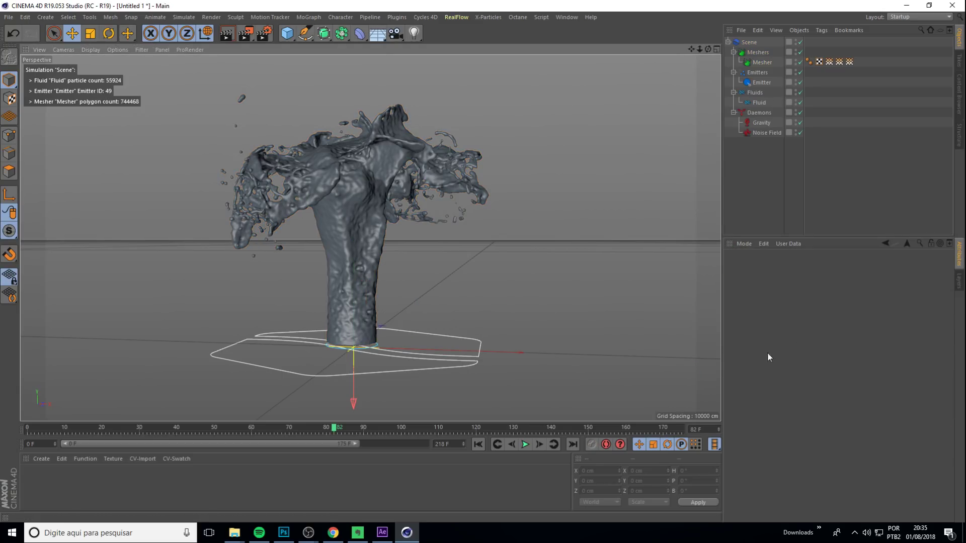
click(753, 45)
mouse_move(542, 227)
alt+mouse_down()
mouse_move(383, 336)
mouse_move(445, 375)
mouse_move(490, 333)
mouse_move(411, 278)
mouse_move(391, 230)
alt+mouse_up()
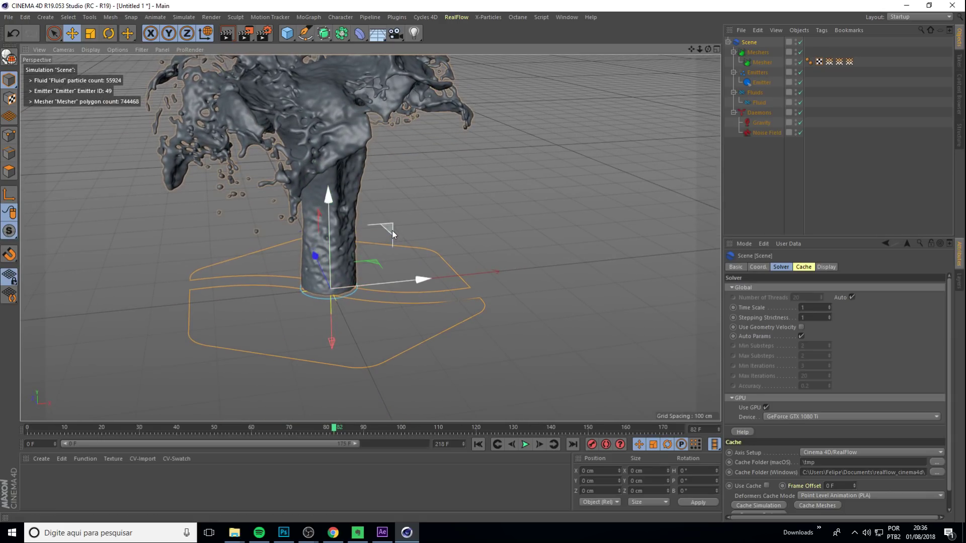
scroll(394, 232, up, 3)
scroll(430, 271, down, 2)
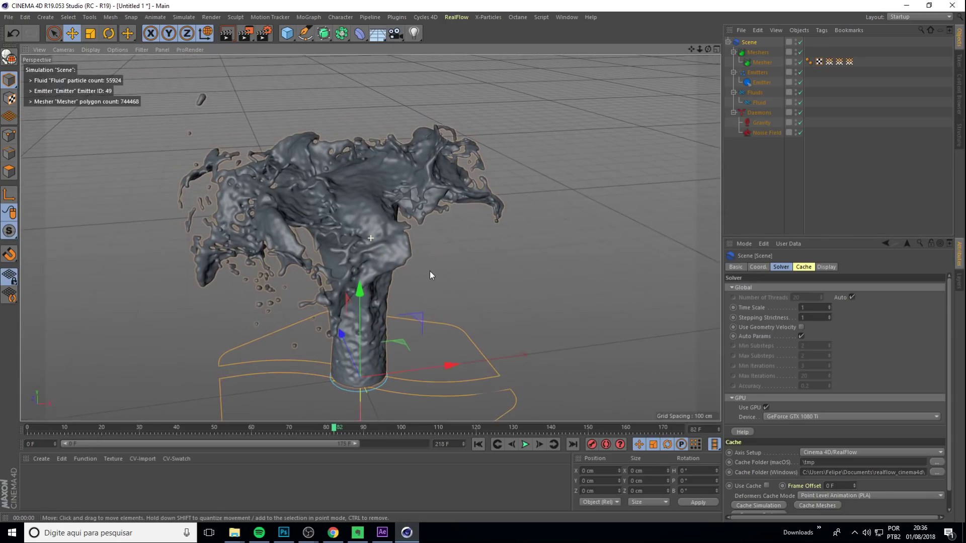
scroll(429, 241, up, 1)
click(518, 17)
click(538, 41)
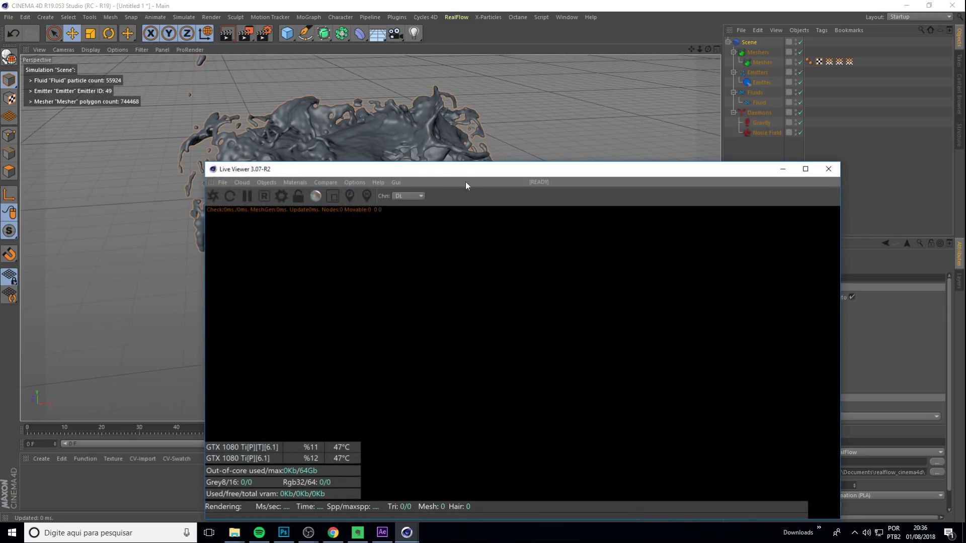
- Position the Octane Live Viewer window and orbit the scene to refresh the render
drag(418, 168, 520, 150)
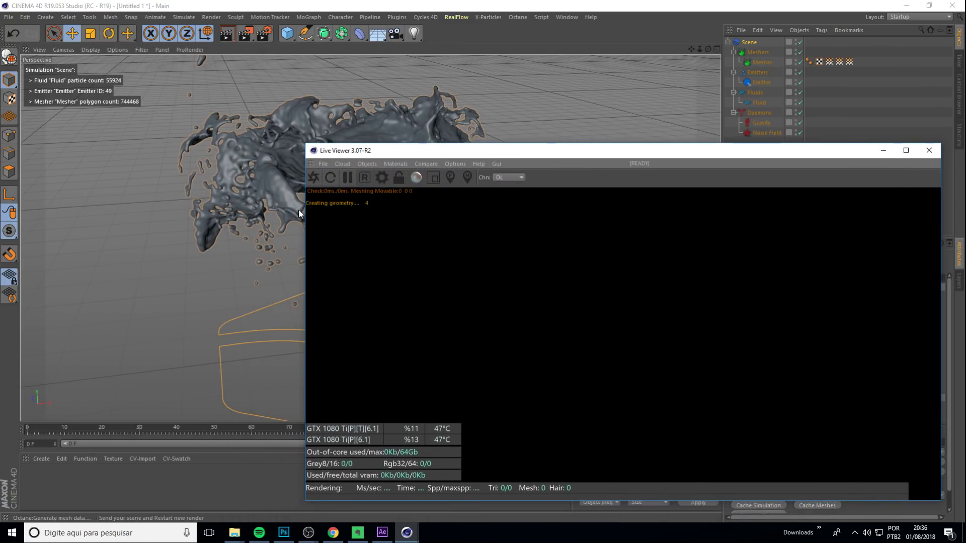
mouse_move(302, 182)
alt+mouse_down()
mouse_move(183, 171)
mouse_move(267, 179)
alt+mouse_up()
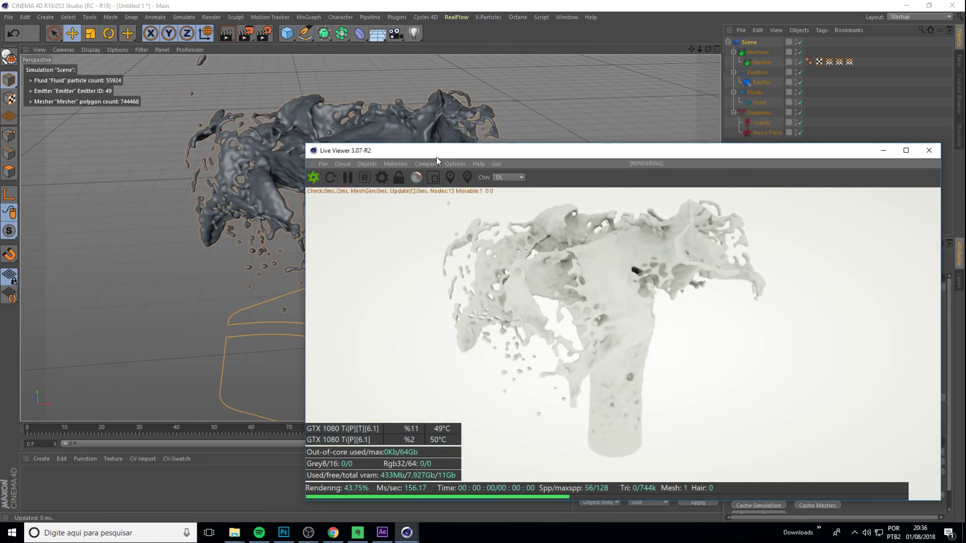
drag(436, 157, 484, 146)
mouse_move(342, 211)
alt+mouse_down()
mouse_move(348, 204)
mouse_move(294, 196)
alt+mouse_up()
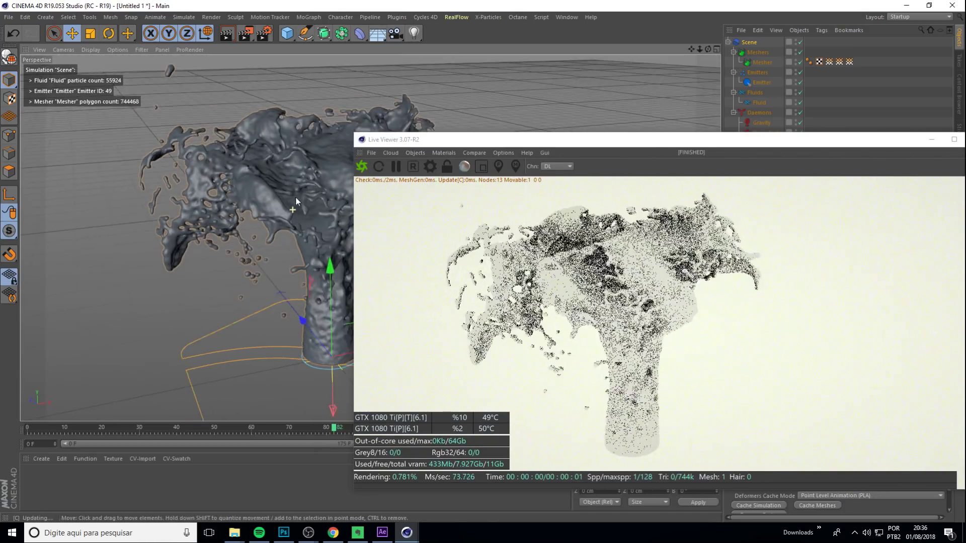
scroll(295, 196, up, 2)
scroll(291, 211, up, 3)
scroll(204, 271, up, 2)
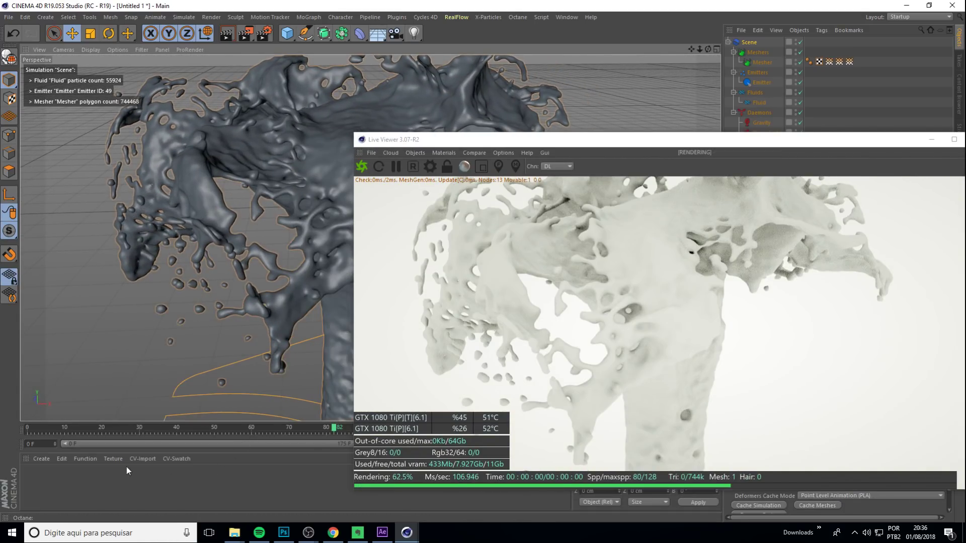
- Create an Octane Specular material and apply it to the Mesher
click(413, 152)
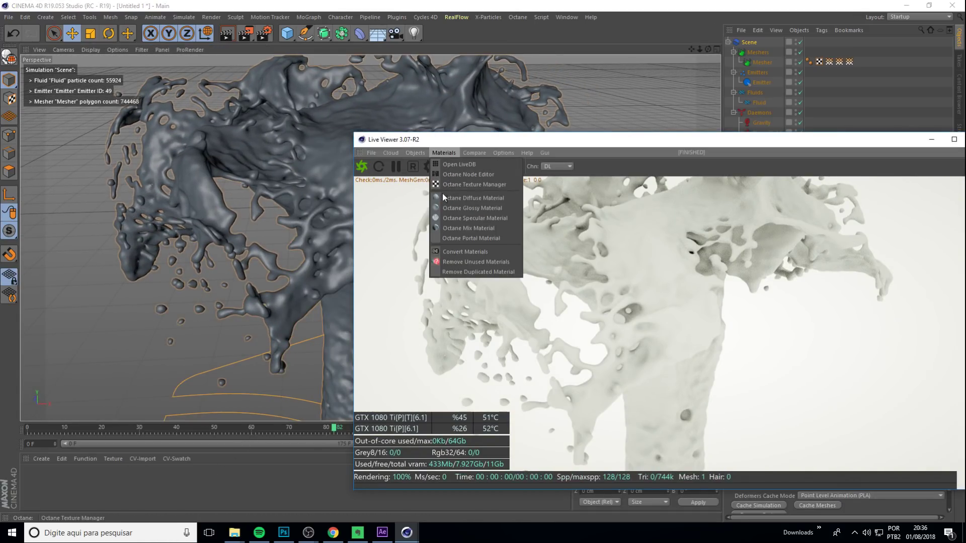
click(469, 218)
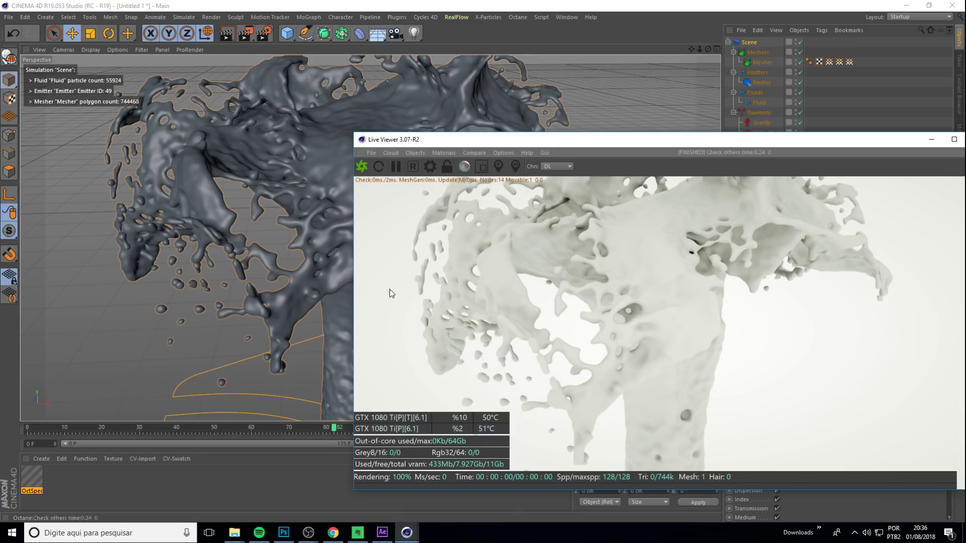
drag(36, 471, 255, 152)
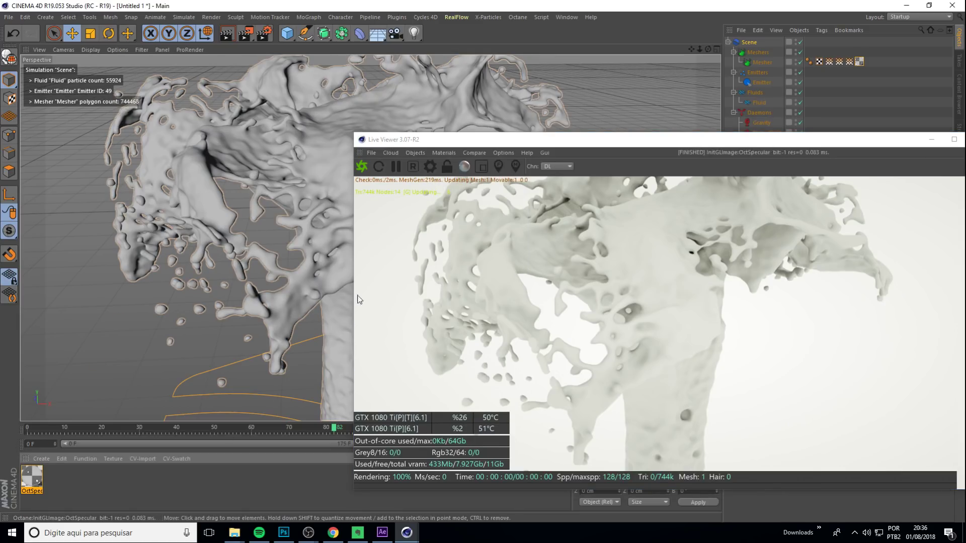
scroll(286, 225, up, 5)
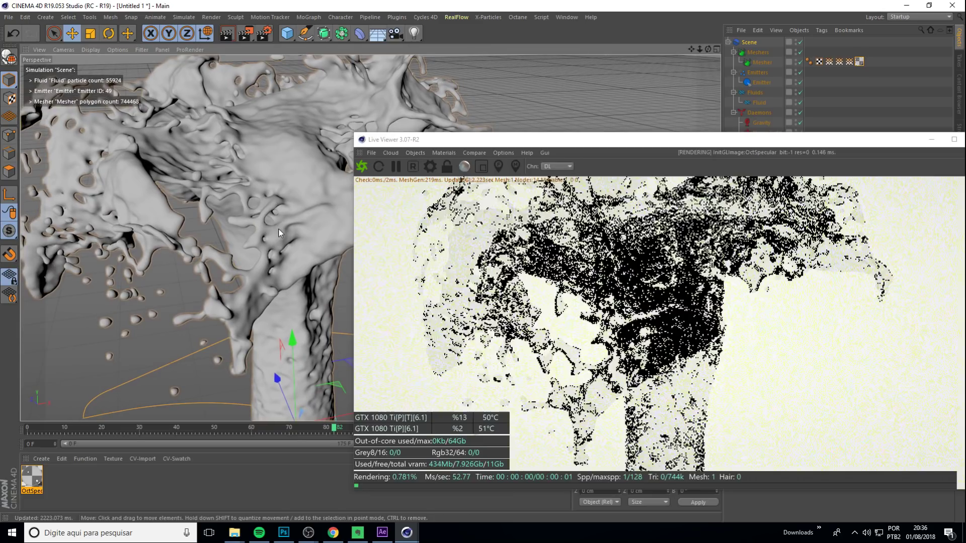
scroll(237, 261, up, 2)
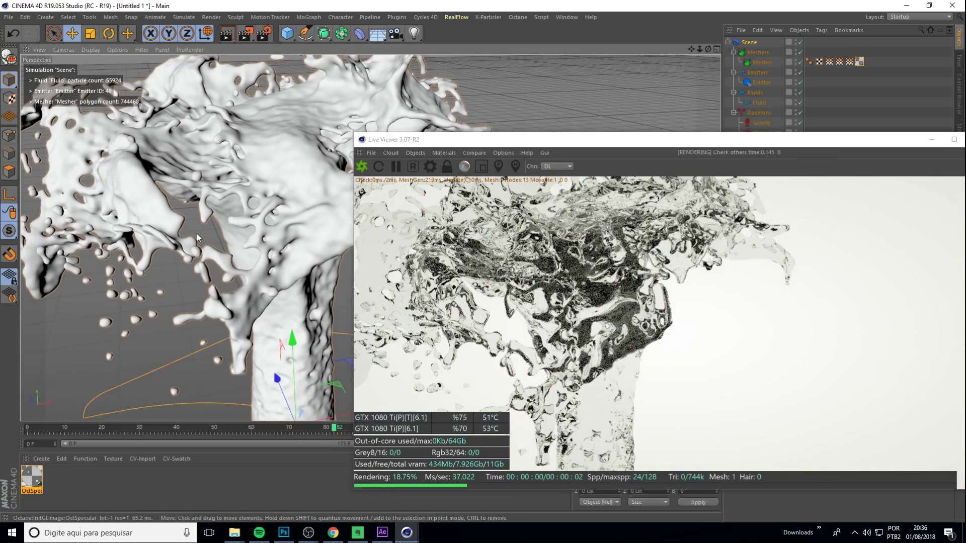
scroll(274, 254, up, 2)
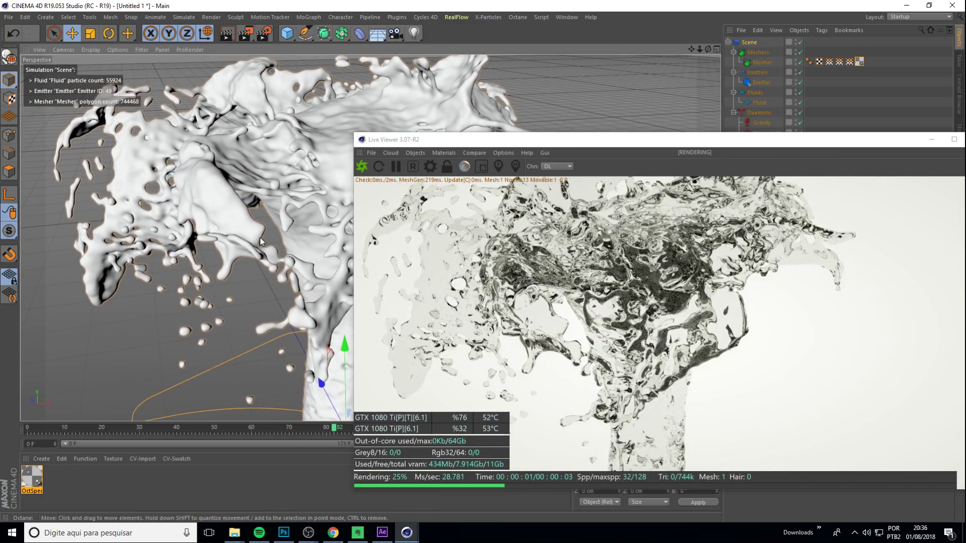
scroll(285, 246, up, 1)
scroll(285, 267, down, 2)
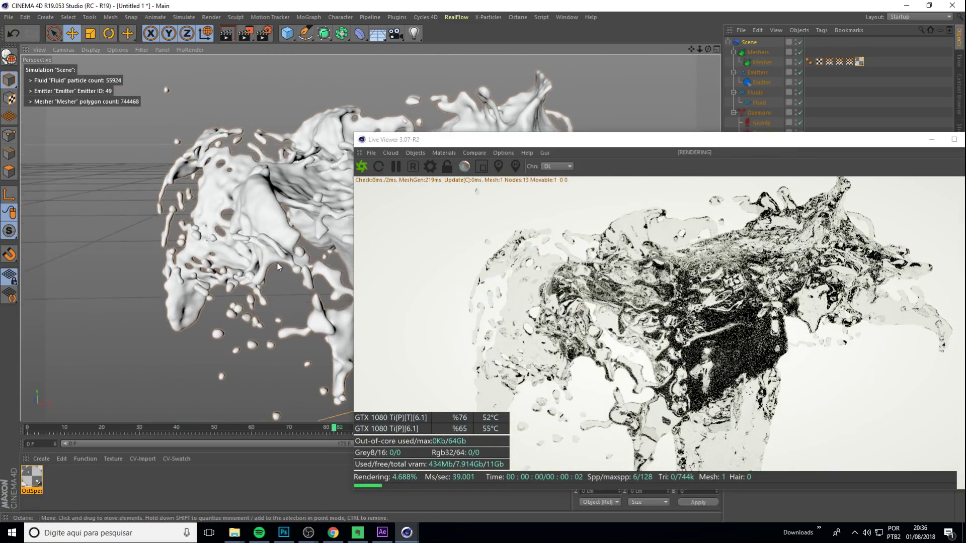
- Raise the Octane camera imager exposure to about 1.17
click(430, 166)
drag(125, 7, 521, 167)
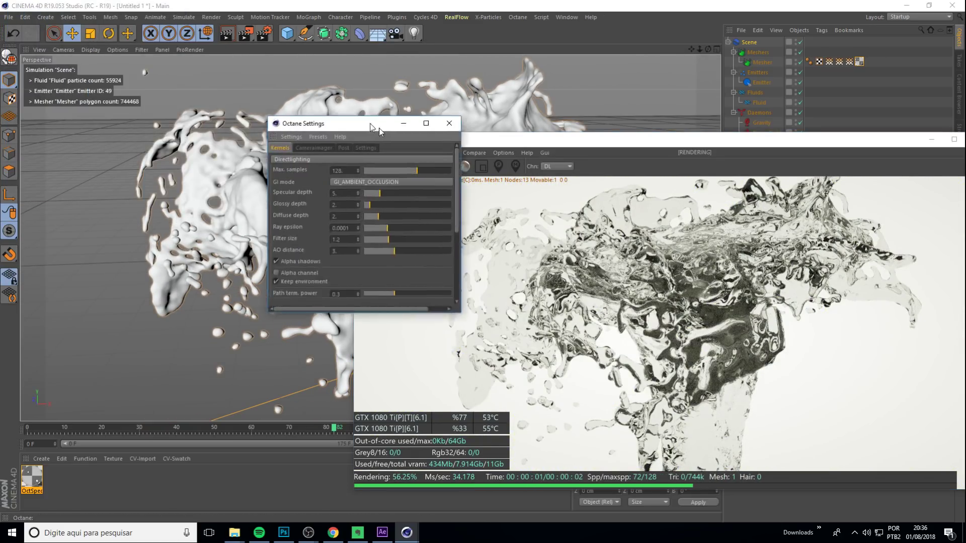
click(442, 191)
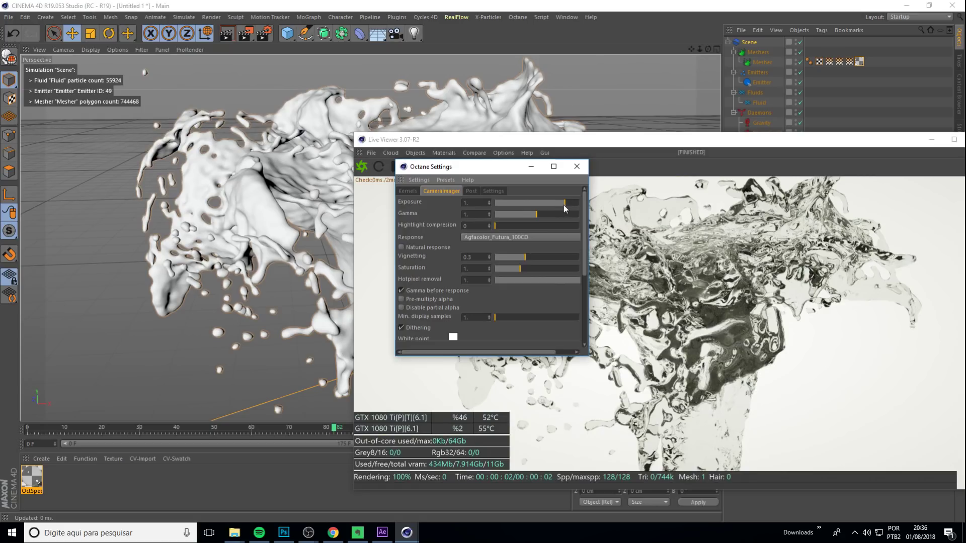
drag(564, 205, 535, 219)
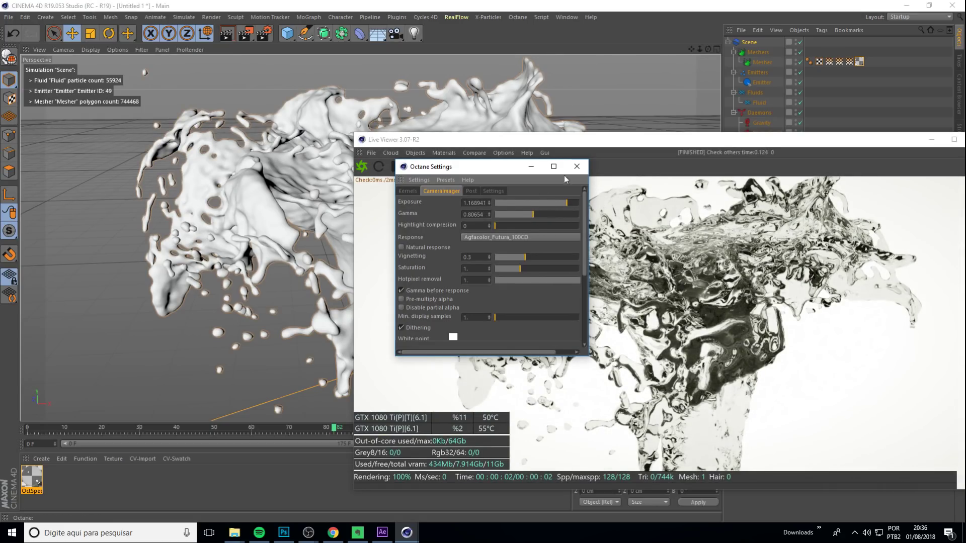
click(576, 166)
- Close the Live Viewer and zoom out to frame the whole fluid column
drag(531, 139, 335, 96)
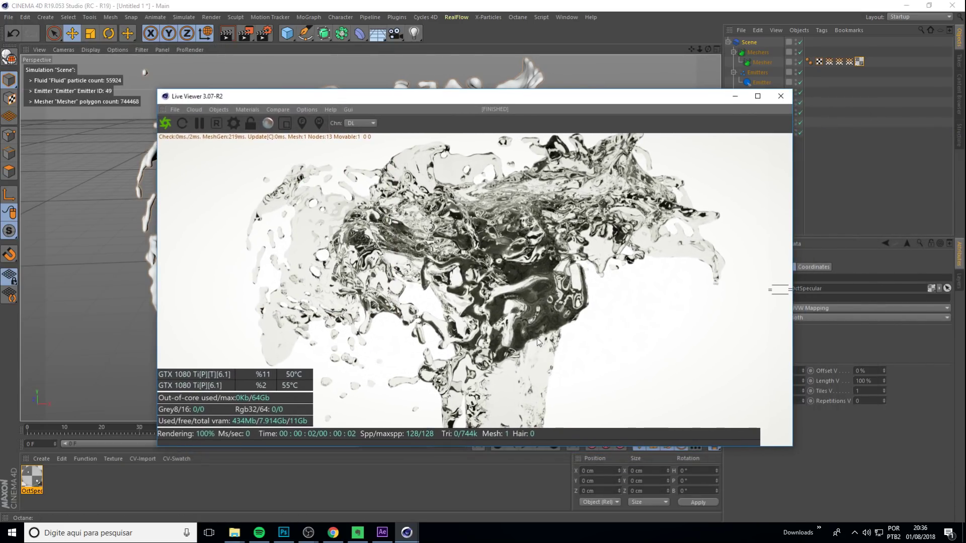
drag(791, 325, 865, 325)
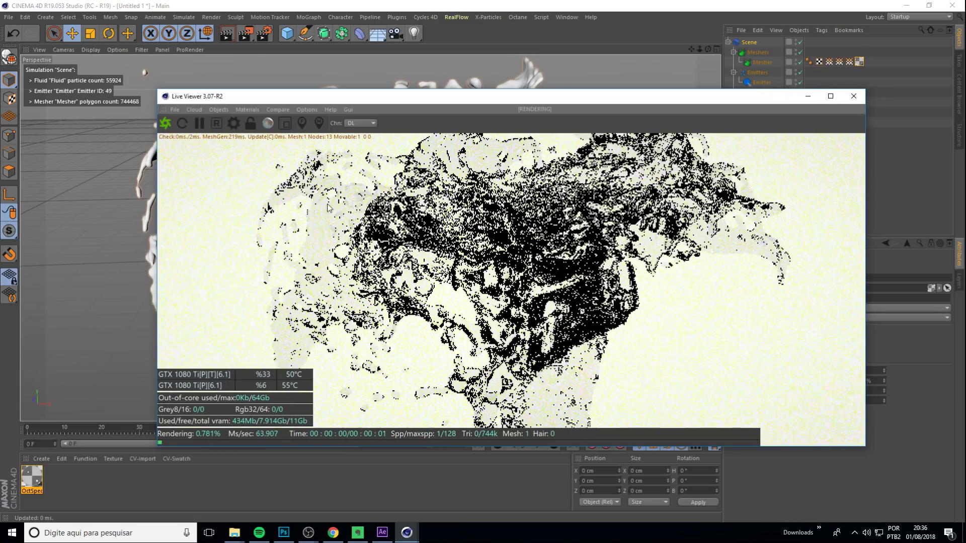
click(106, 202)
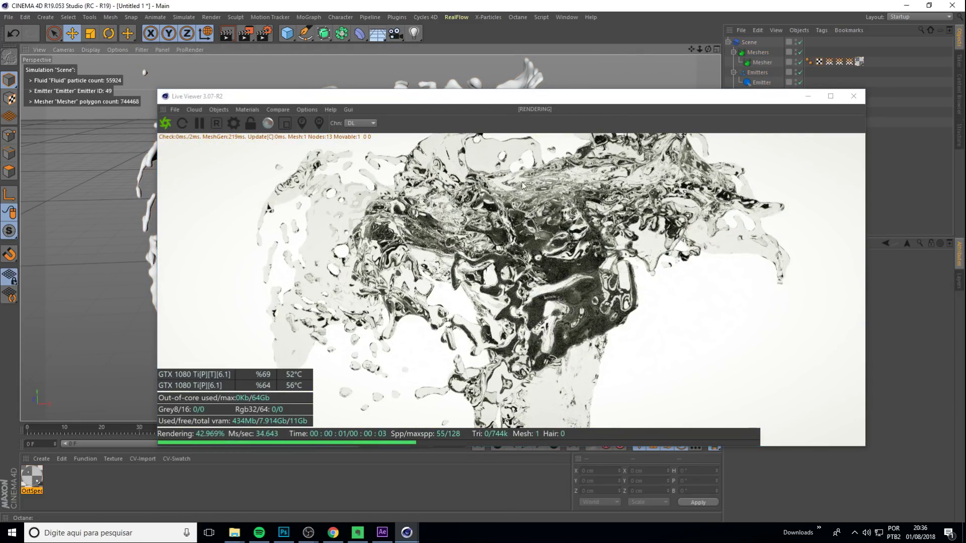
click(853, 96)
scroll(417, 296, up, 3)
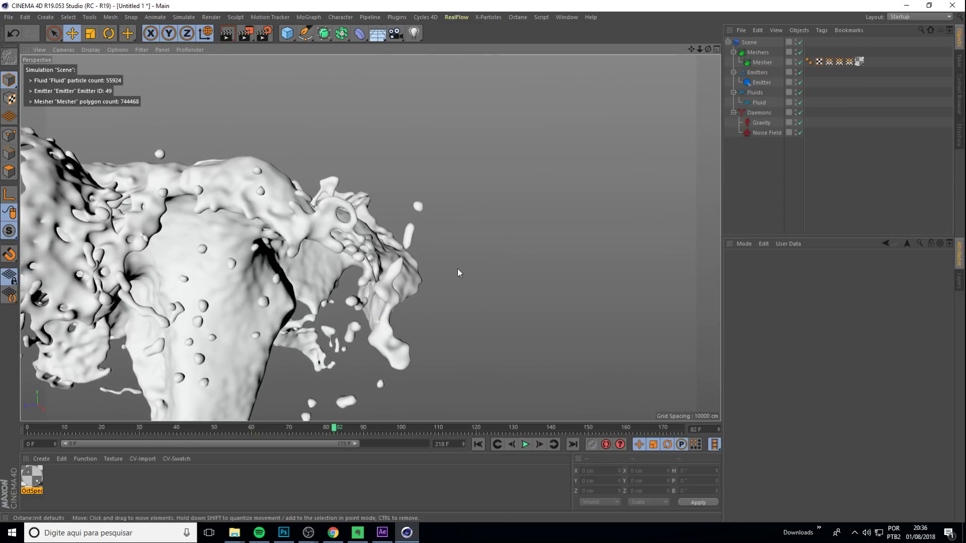
mouse_move(457, 269)
alt+mouse_down()
mouse_move(527, 222)
mouse_move(464, 275)
mouse_move(490, 234)
mouse_move(473, 259)
mouse_move(475, 183)
mouse_move(456, 204)
mouse_move(503, 155)
alt+mouse_up()
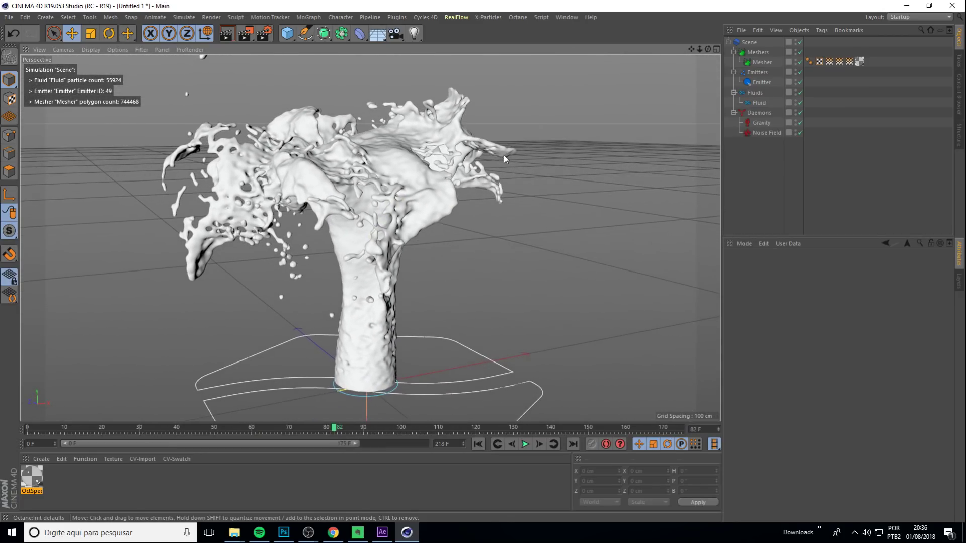
- Export the frame-82 fluid mesh as Wavefront OBJ 'splash 2' into the vida de motion folder
click(17, 18)
mouse_move(25, 200)
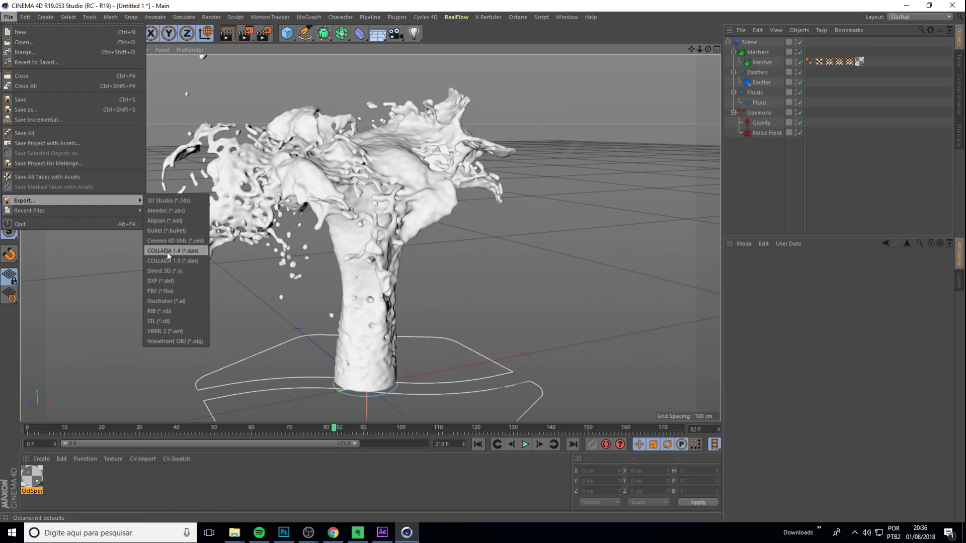
click(179, 341)
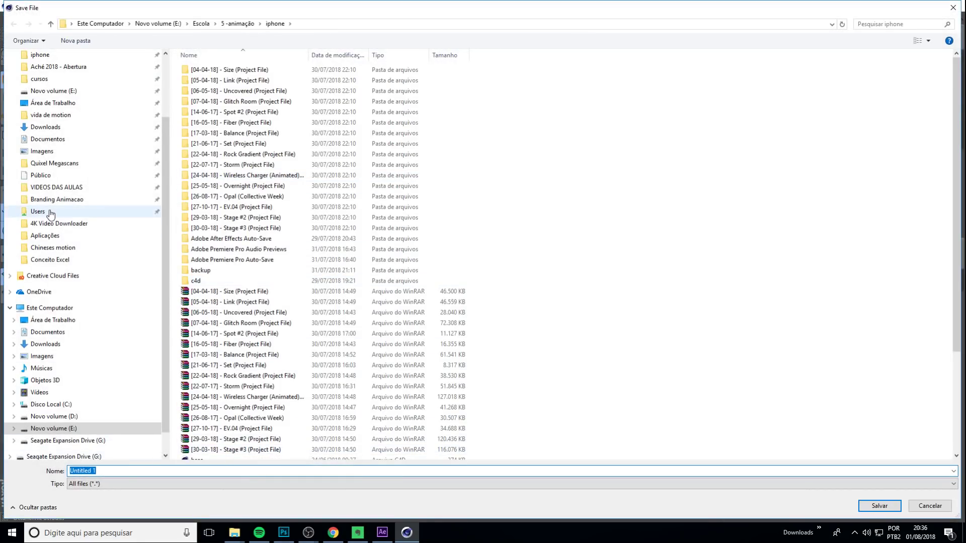
click(50, 115)
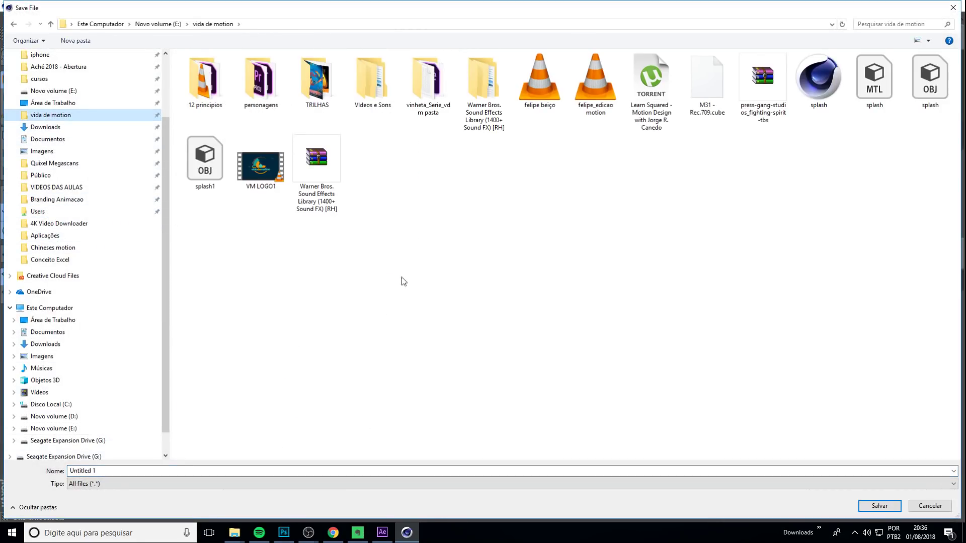
click(106, 469)
text(spla)
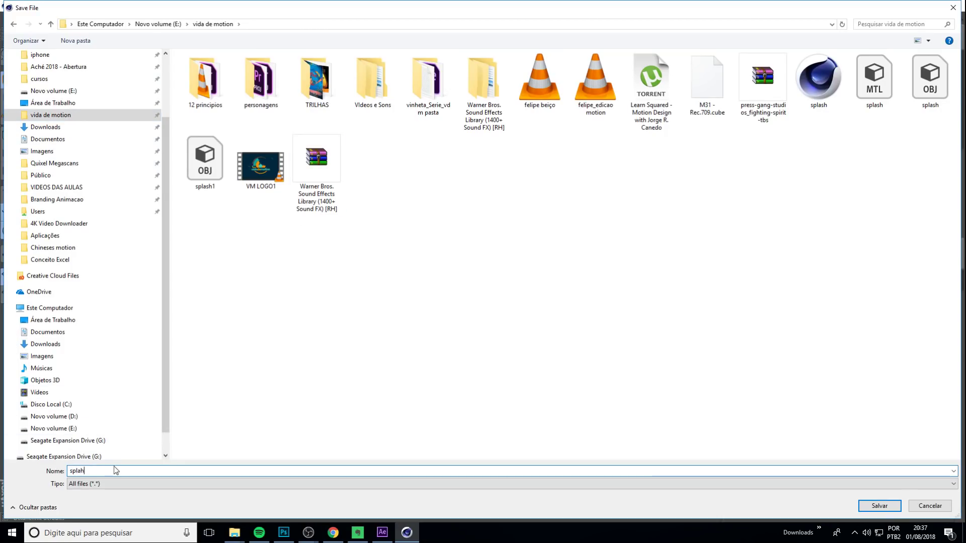
text(sh 2)
click(875, 505)
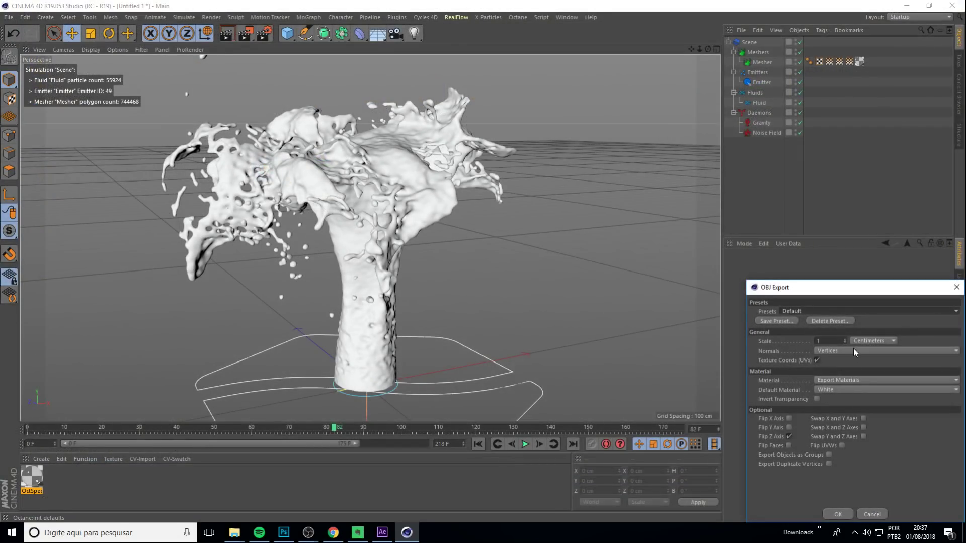
click(532, 449)
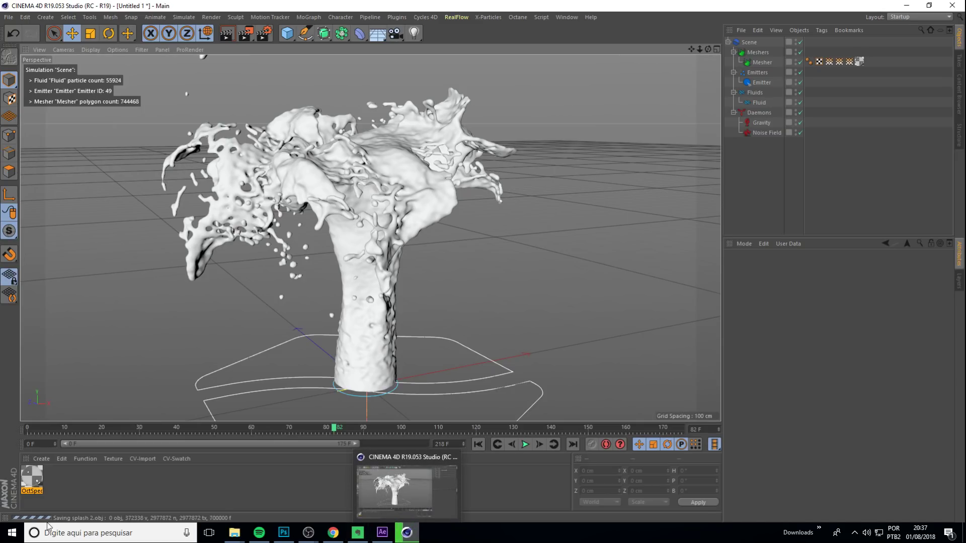
- Import splash 2.obj into Element 3D's Scene Setup in After Effects
click(381, 534)
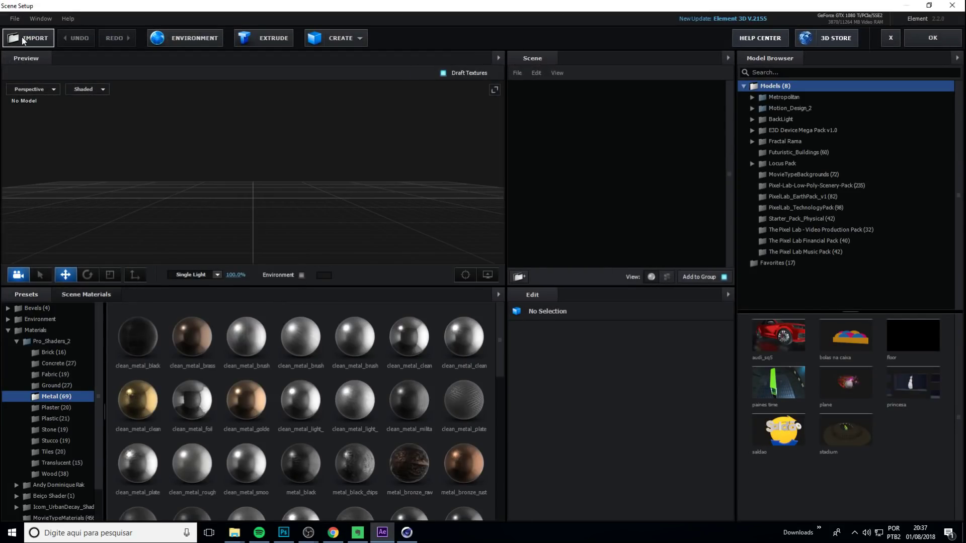
click(27, 44)
double_click(622, 124)
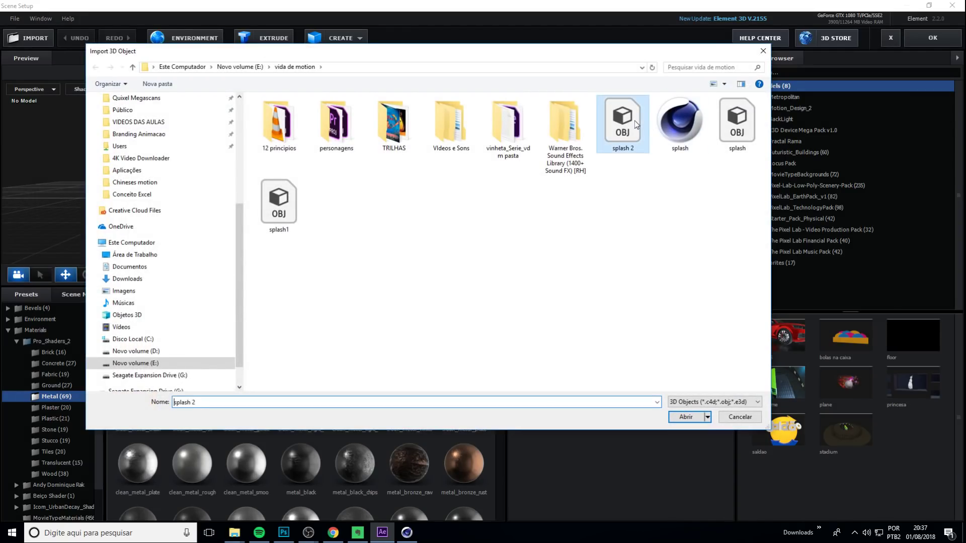
click(557, 361)
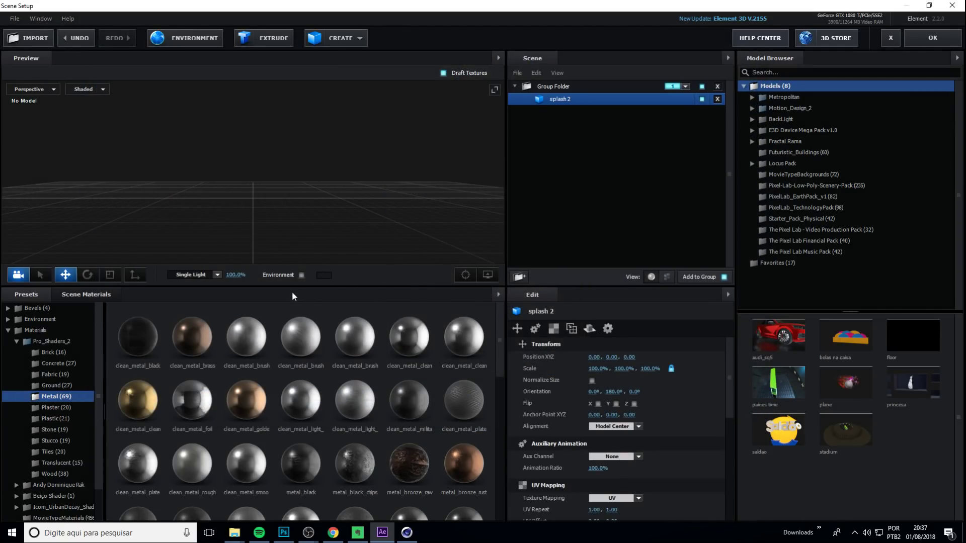
- Apply the gold clean_metal_clean material to the splash model and inspect it
drag(285, 287, 286, 352)
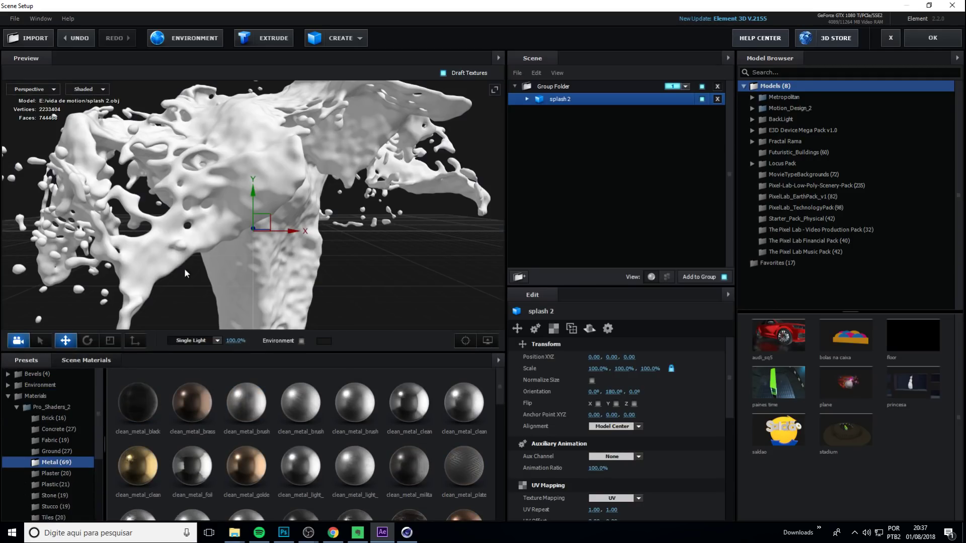
scroll(209, 209, down, 2)
scroll(286, 236, down, 2)
mouse_move(285, 236)
mouse_down()
mouse_move(217, 245)
mouse_move(277, 288)
mouse_move(158, 378)
mouse_up()
click(137, 473)
drag(252, 275, 352, 319)
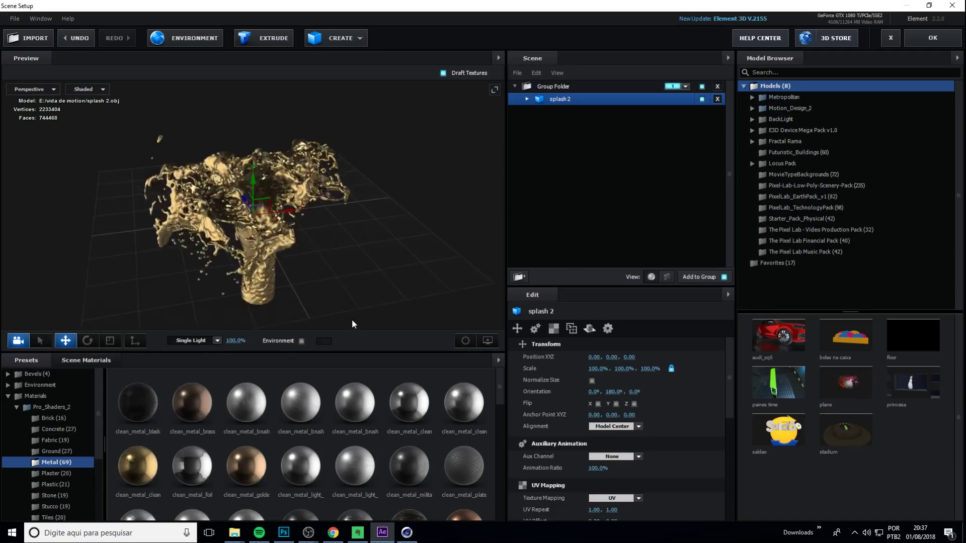
scroll(290, 232, up, 2)
scroll(251, 221, up, 2)
scroll(251, 221, up, 2)
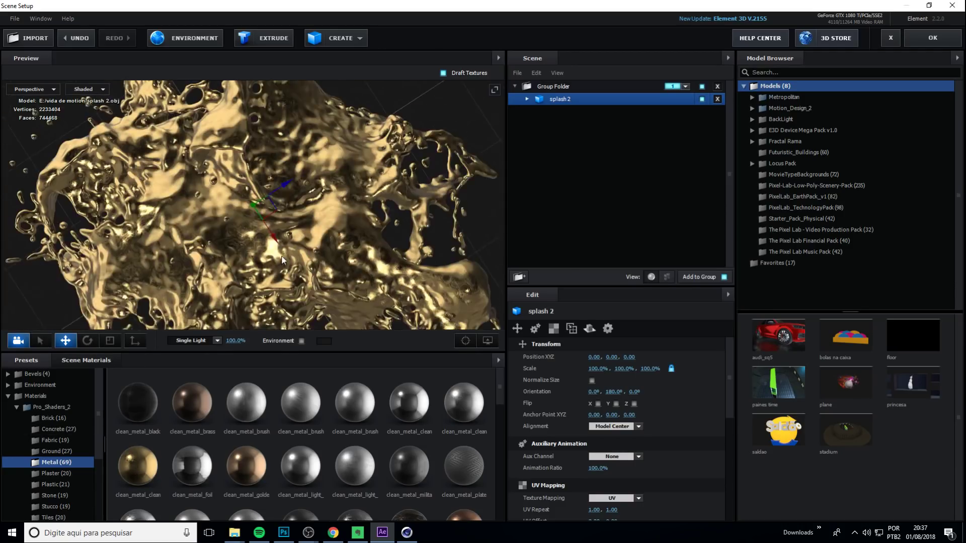
scroll(240, 252, up, 2)
mouse_move(241, 252)
mouse_down()
mouse_move(311, 236)
mouse_move(271, 257)
mouse_move(290, 241)
mouse_move(313, 190)
mouse_up()
scroll(270, 258, down, 3)
scroll(281, 249, down, 3)
scroll(313, 190, down, 3)
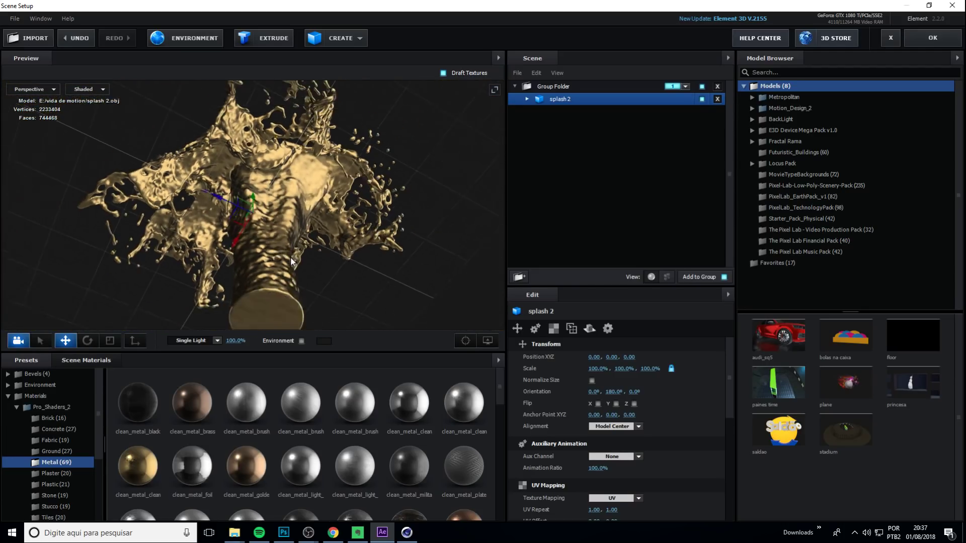
scroll(313, 252, down, 3)
mouse_move(313, 252)
mouse_down()
mouse_move(226, 276)
mouse_move(289, 258)
mouse_move(352, 257)
mouse_up()
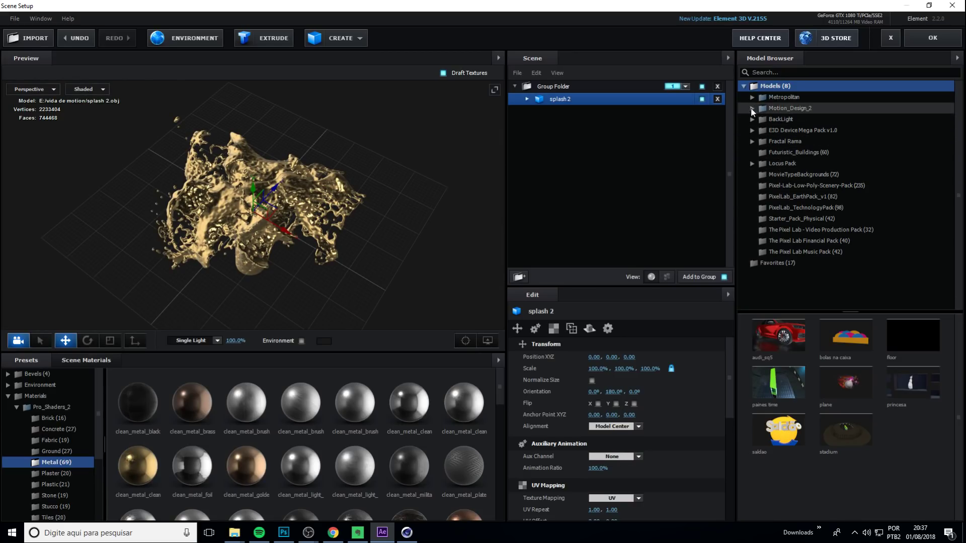
- Add the Abstract_Liquid_01 model from the Motion_Design_2 Liquid collection
double_click(782, 109)
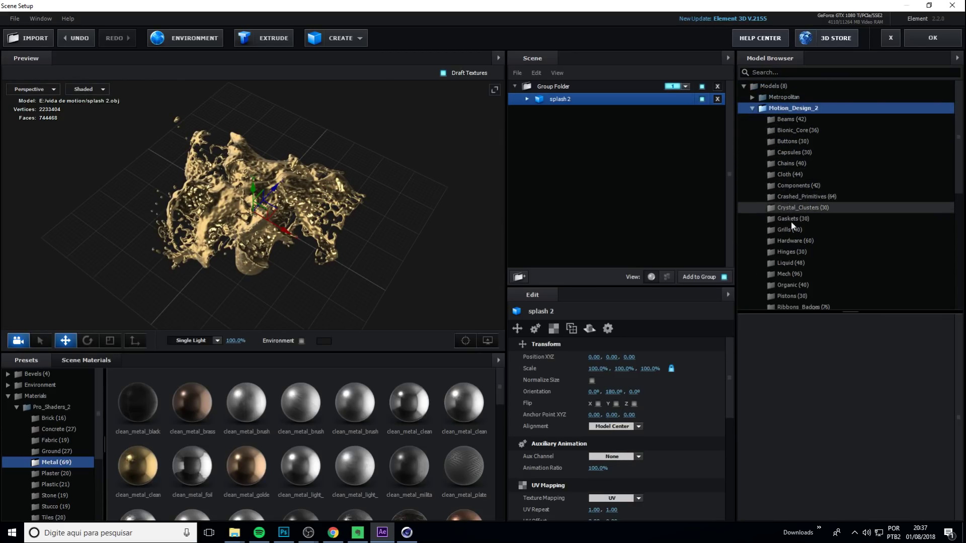
scroll(784, 209, down, 1)
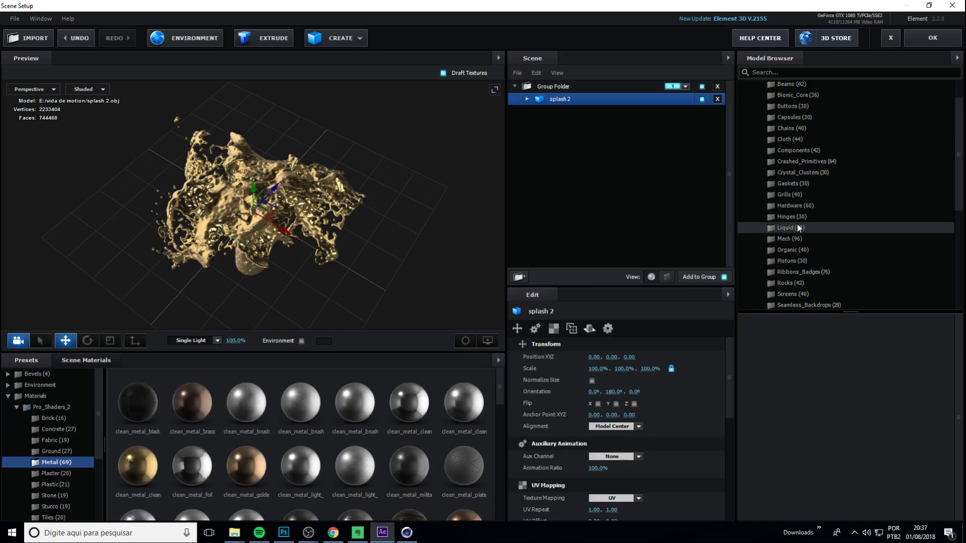
scroll(802, 196, down, 1)
scroll(790, 252, down, 1)
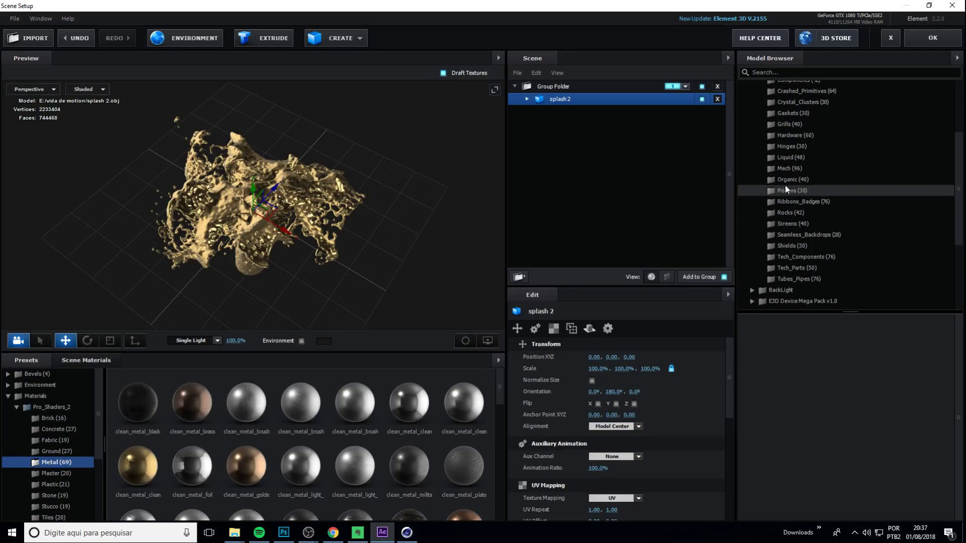
click(786, 157)
click(784, 325)
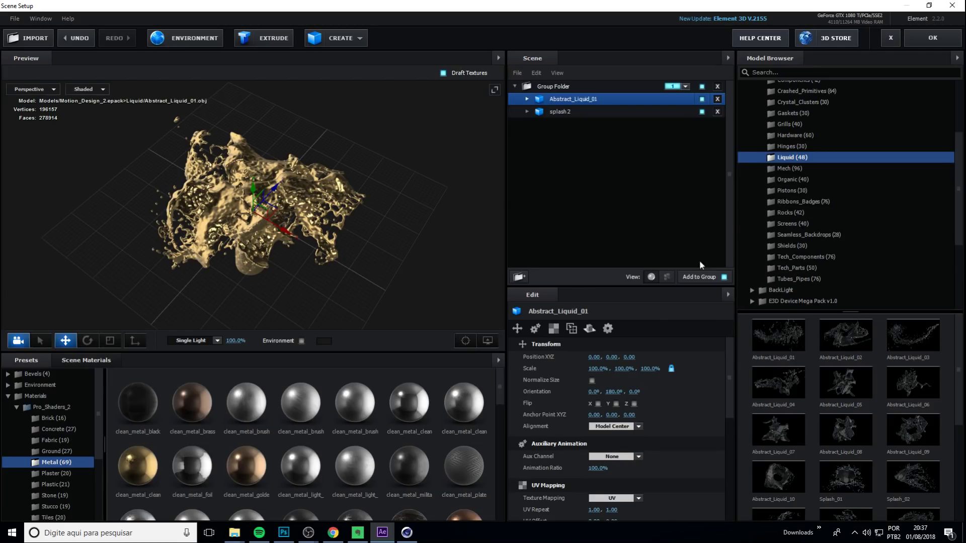
- Add Abstract_Liquid_02 and inspect the splash 2 model up close
click(846, 336)
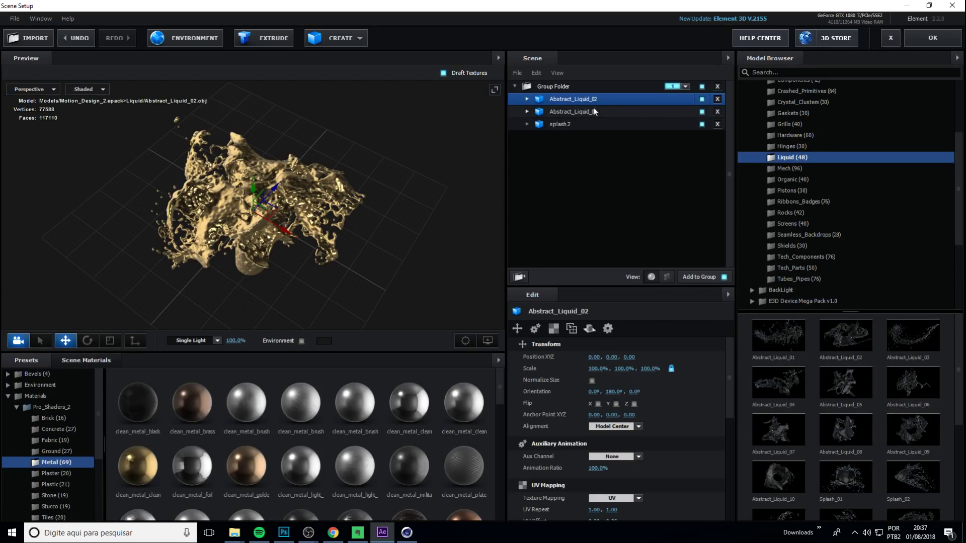
click(709, 124)
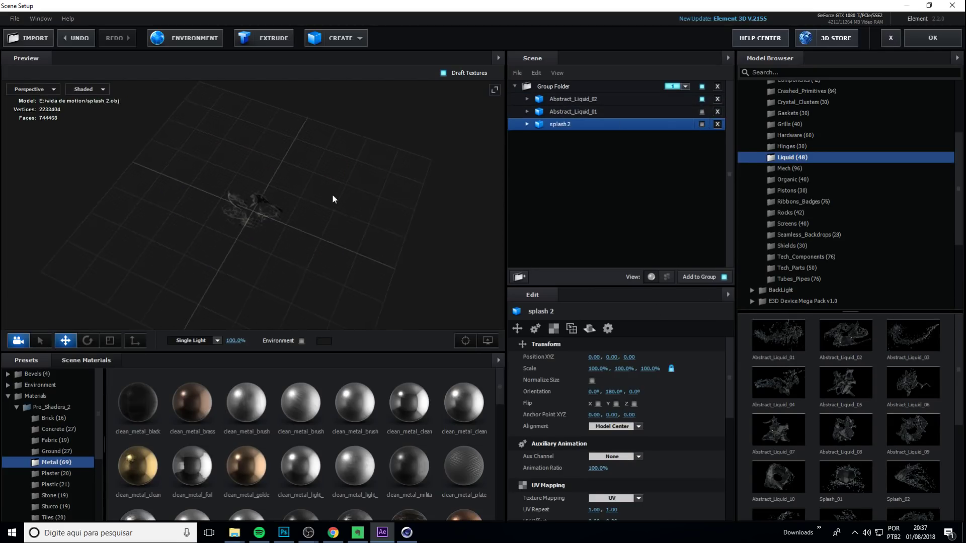
mouse_move(297, 190)
mouse_down()
mouse_move(298, 220)
mouse_move(272, 170)
mouse_move(260, 189)
mouse_move(323, 276)
mouse_move(242, 195)
mouse_up()
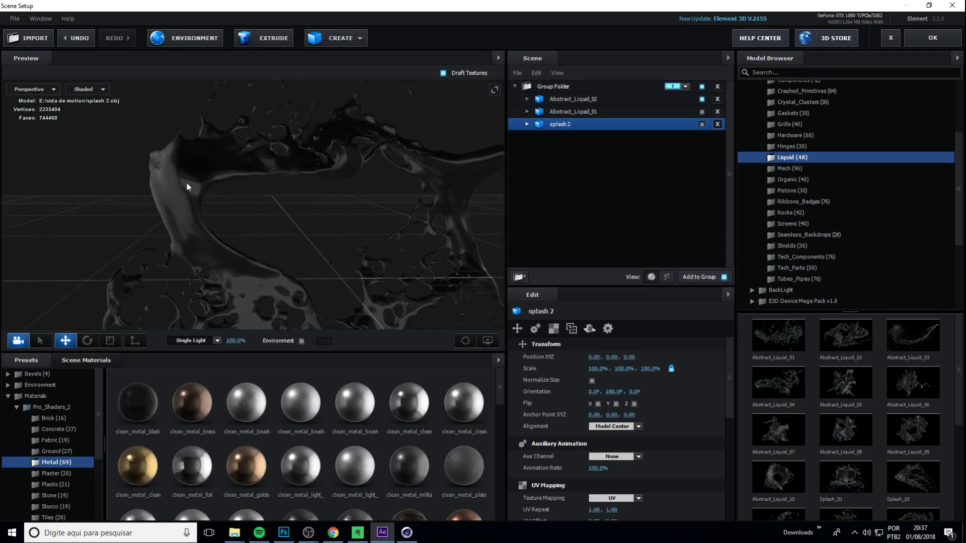
mouse_move(186, 183)
mouse_down()
mouse_move(236, 214)
mouse_move(256, 190)
mouse_up()
- Show and nudge Abstract_Liquid_01 along Z, then delete splash 2 and Abstract_Liquid_02
click(695, 114)
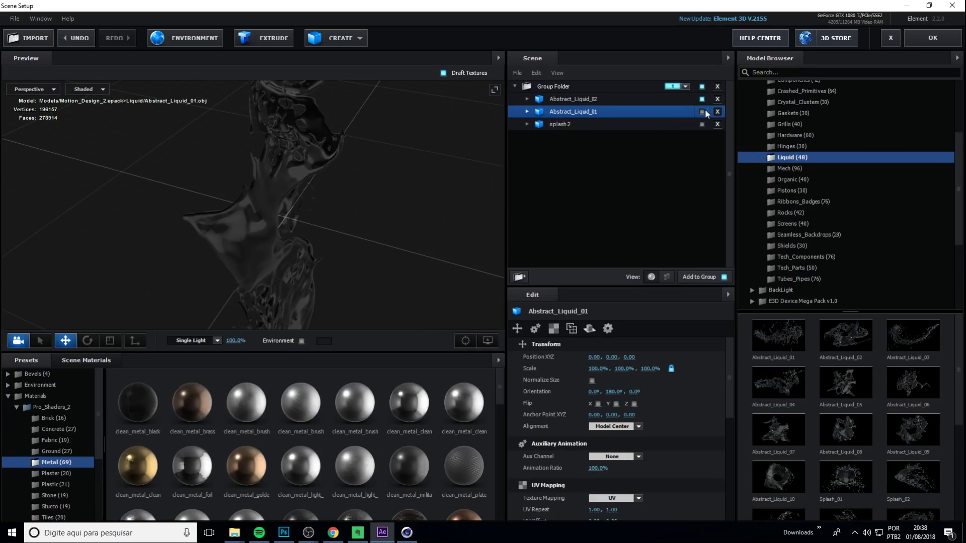
click(702, 112)
mouse_move(226, 196)
mouse_down()
mouse_move(120, 165)
mouse_move(418, 258)
mouse_move(312, 270)
mouse_up()
click(717, 124)
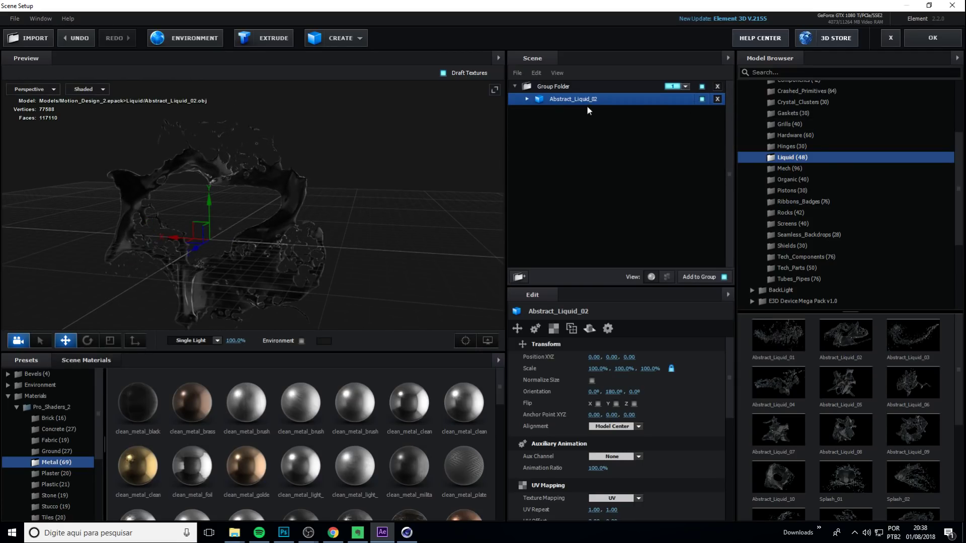
click(717, 98)
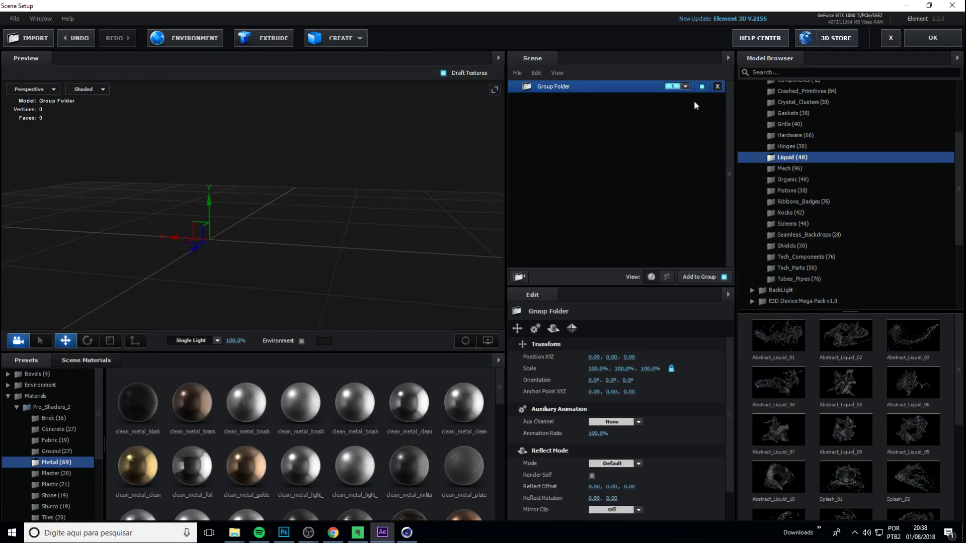
- Re-import splash 2.obj into the Element 3D Group Folder
click(36, 45)
double_click(622, 123)
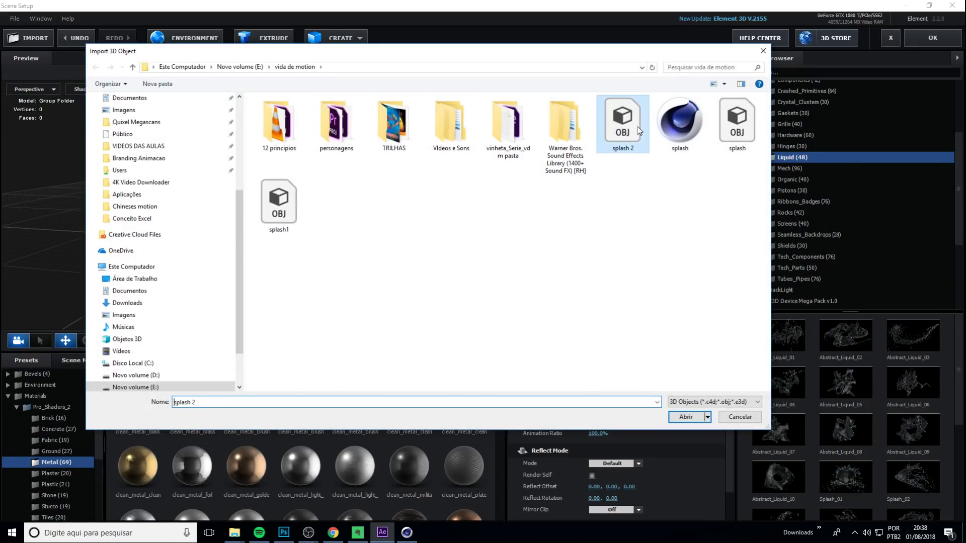
click(553, 364)
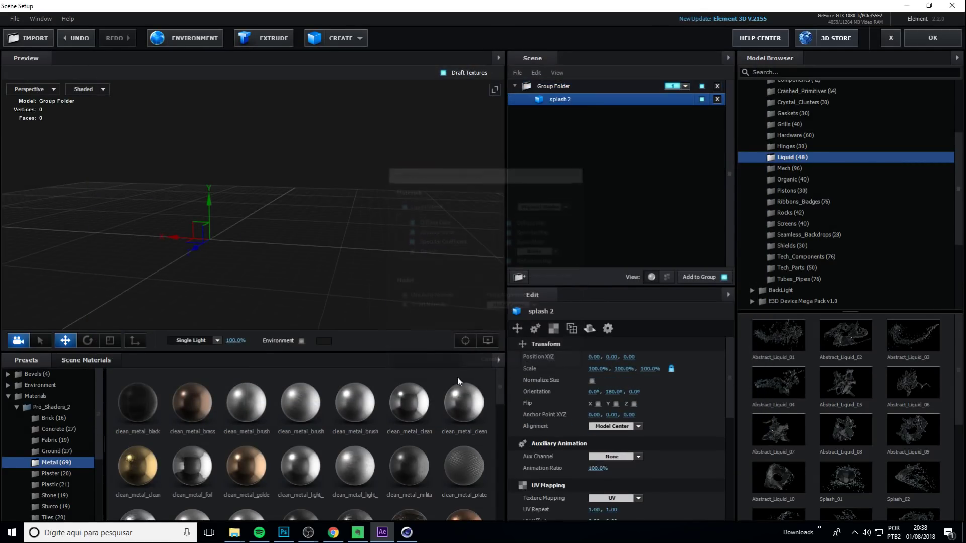
- Apply the Gloss_Black scene material to the splash and orbit to check it
click(95, 361)
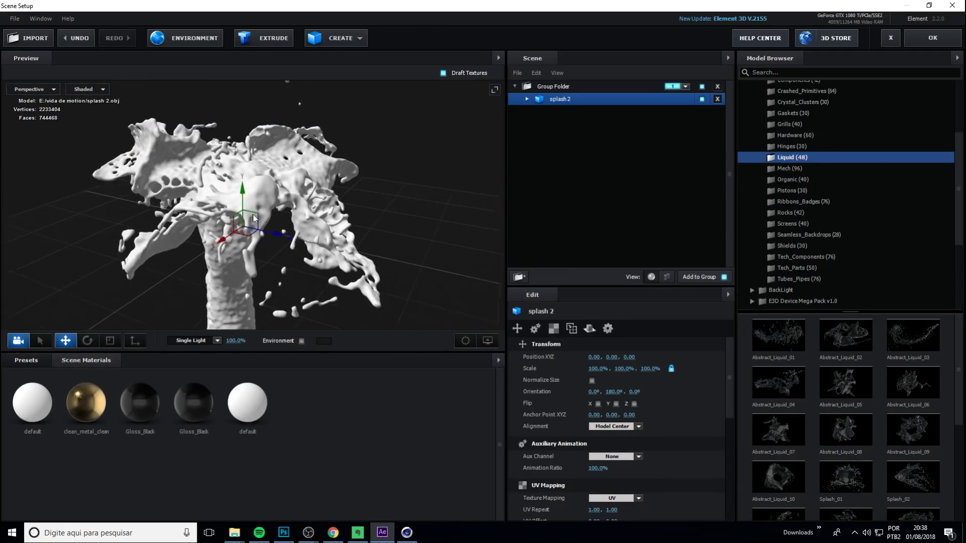
drag(129, 407, 220, 214)
scroll(219, 214, up, 3)
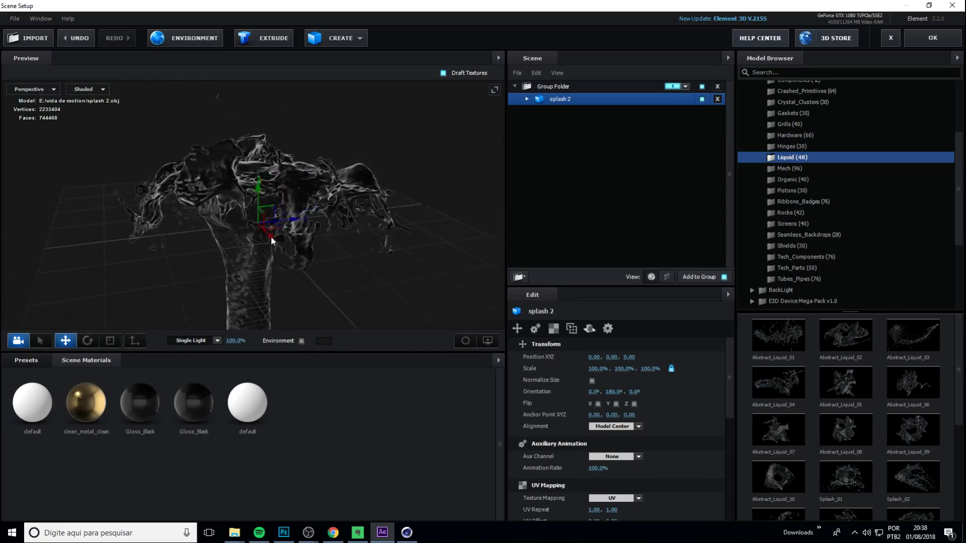
scroll(218, 261, up, 5)
mouse_move(217, 260)
mouse_down()
mouse_move(277, 286)
mouse_move(279, 271)
mouse_move(252, 244)
mouse_move(267, 225)
mouse_move(237, 240)
mouse_up()
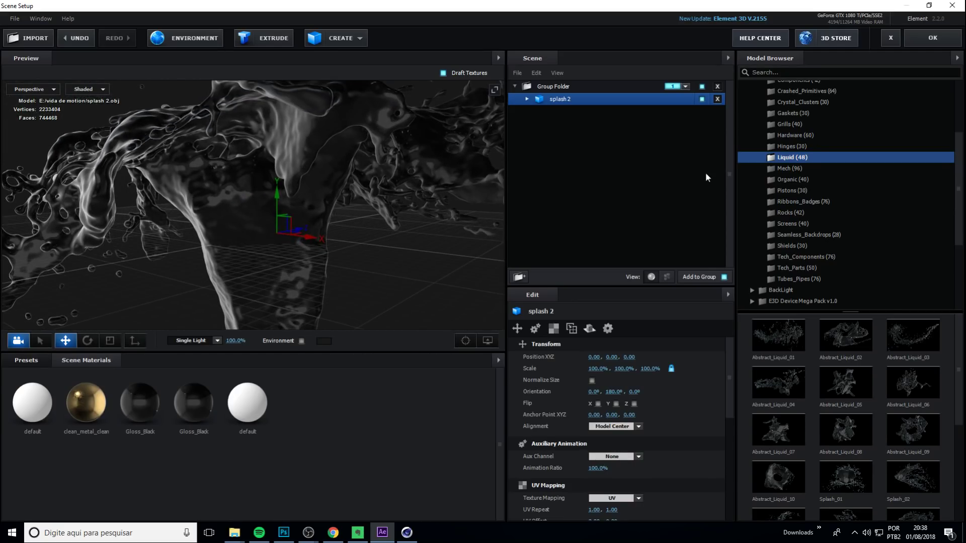
- Back in Cinema 4D, delete every object of the old fluid setup
click(402, 532)
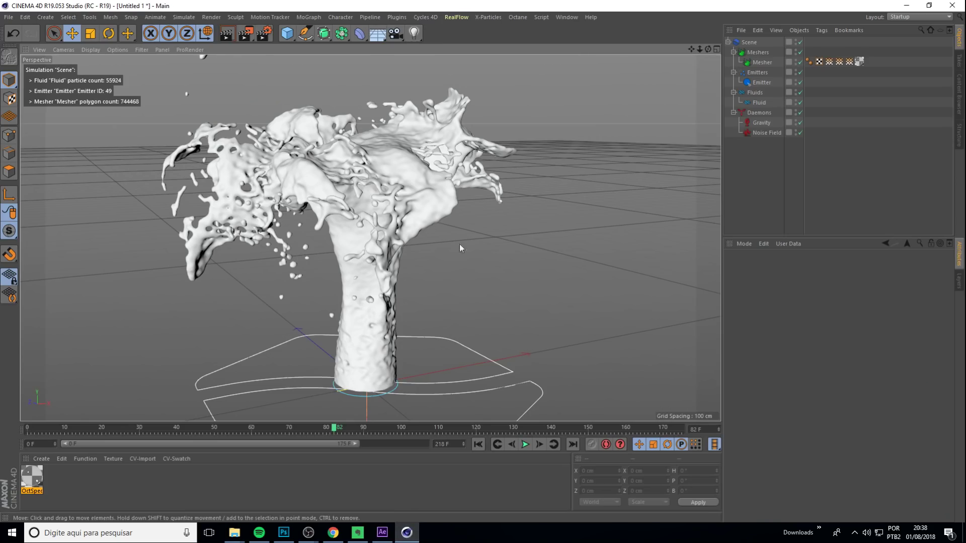
key(ctrl+a)
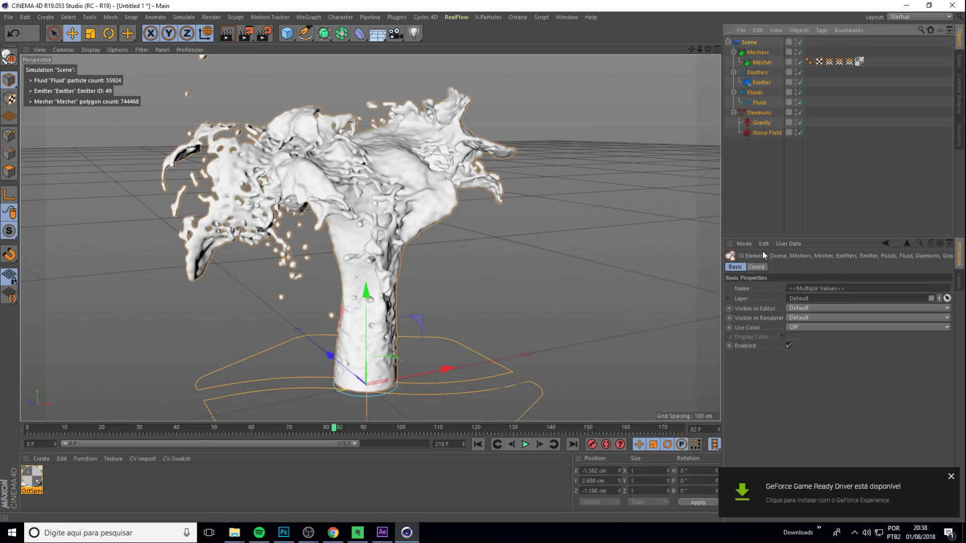
click(950, 478)
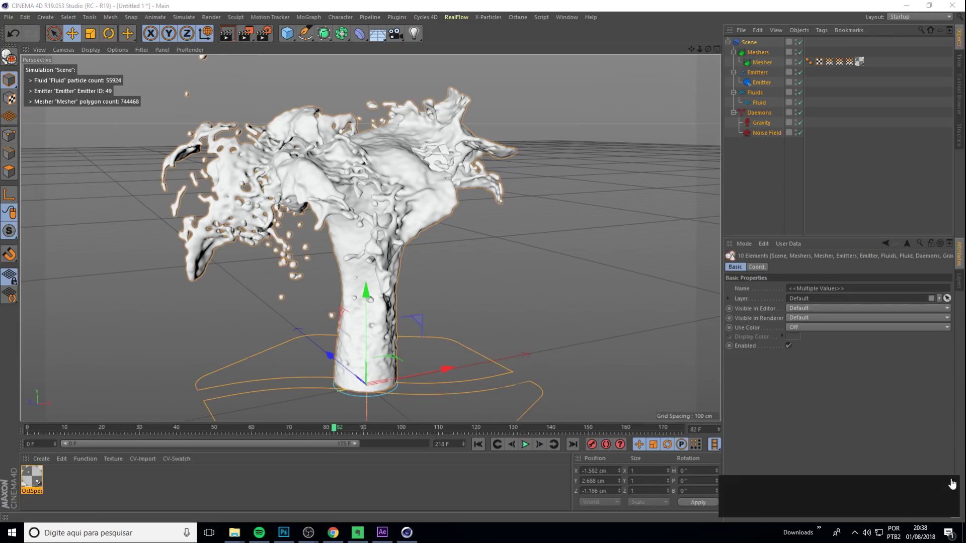
drag(703, 2, 726, 144)
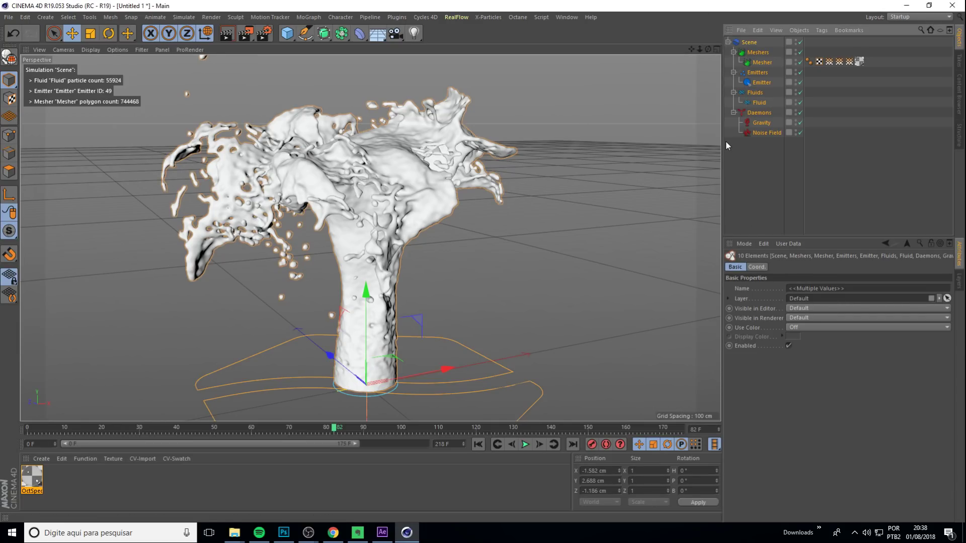
key(Delete)
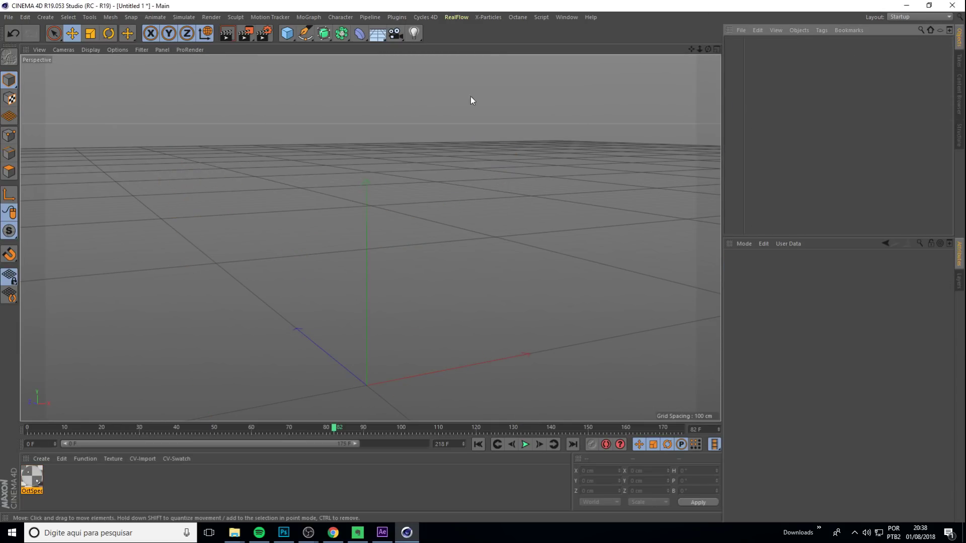
- Create a new RealFlow scene with empty Meshers, Emitters, Fluids and Daemons groups
click(456, 17)
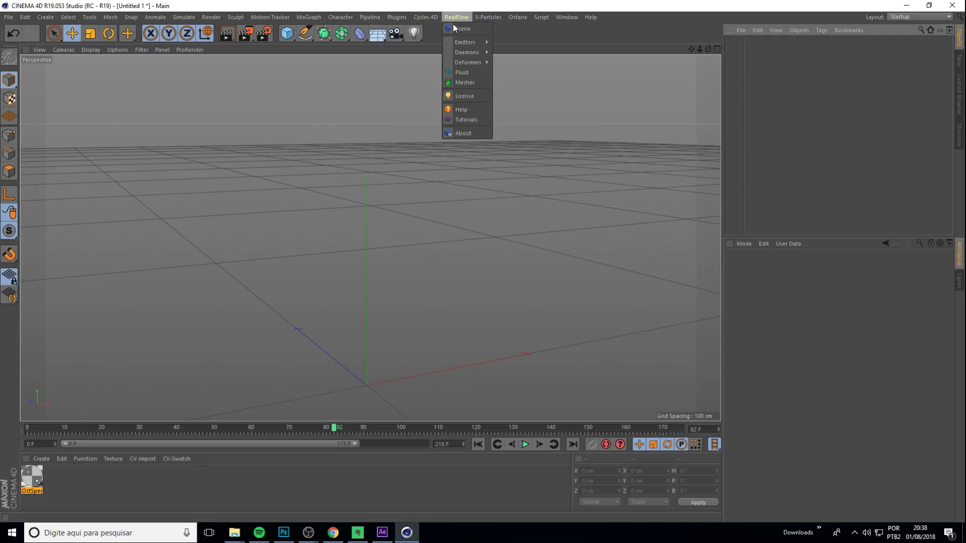
click(466, 29)
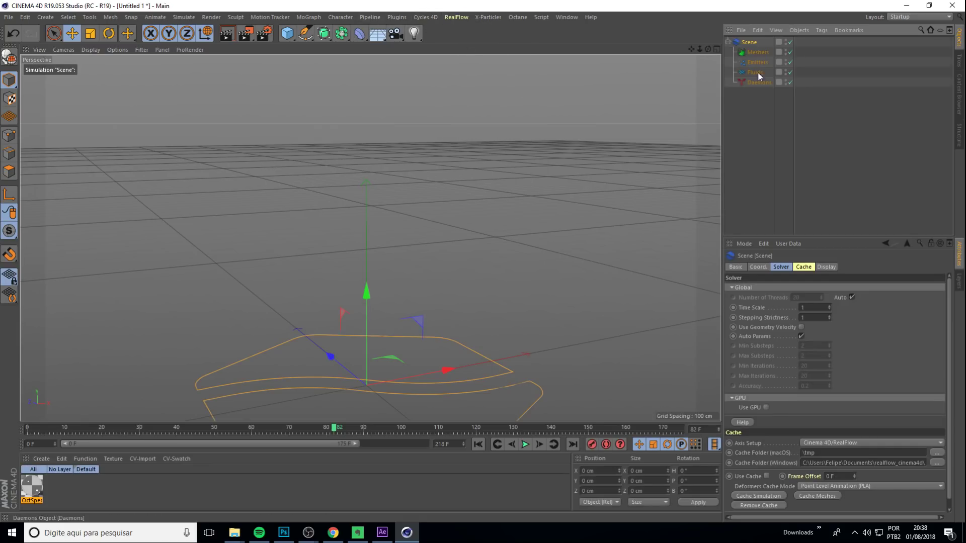
mouse_move(369, 199)
alt+mouse_down()
mouse_move(490, 218)
mouse_move(379, 105)
alt+mouse_up()
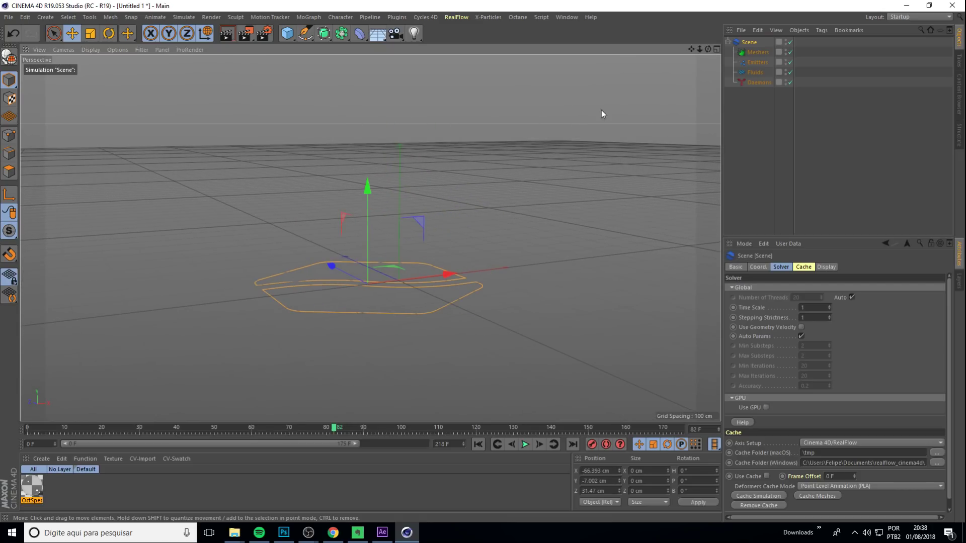
- Draw a test Bezier spline, then undo it
click(304, 35)
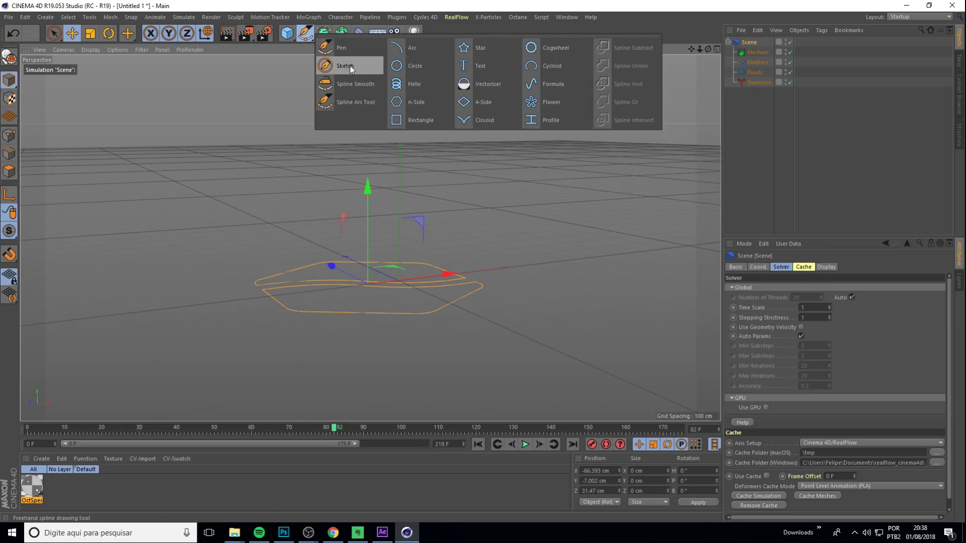
click(337, 45)
click(186, 197)
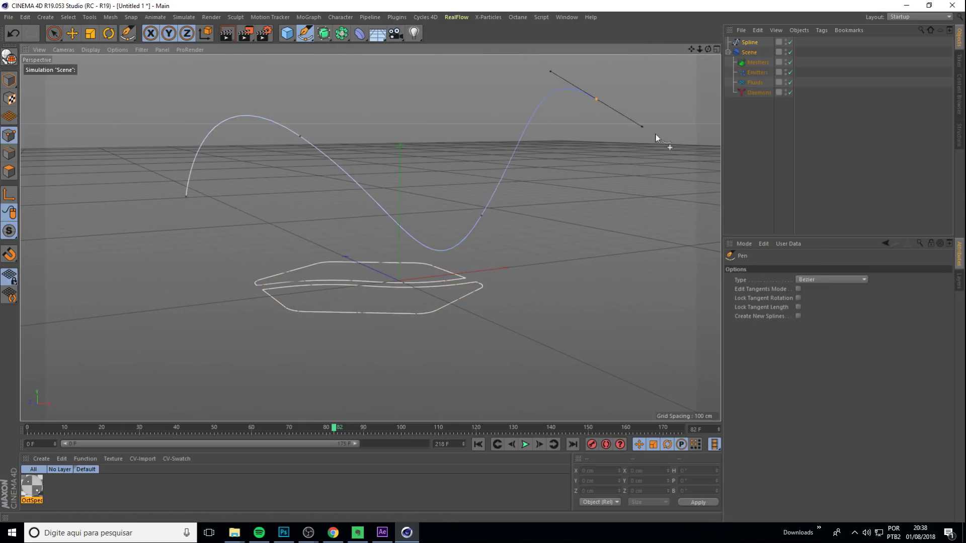
key(ctrl+z)
key(ctrl+z)
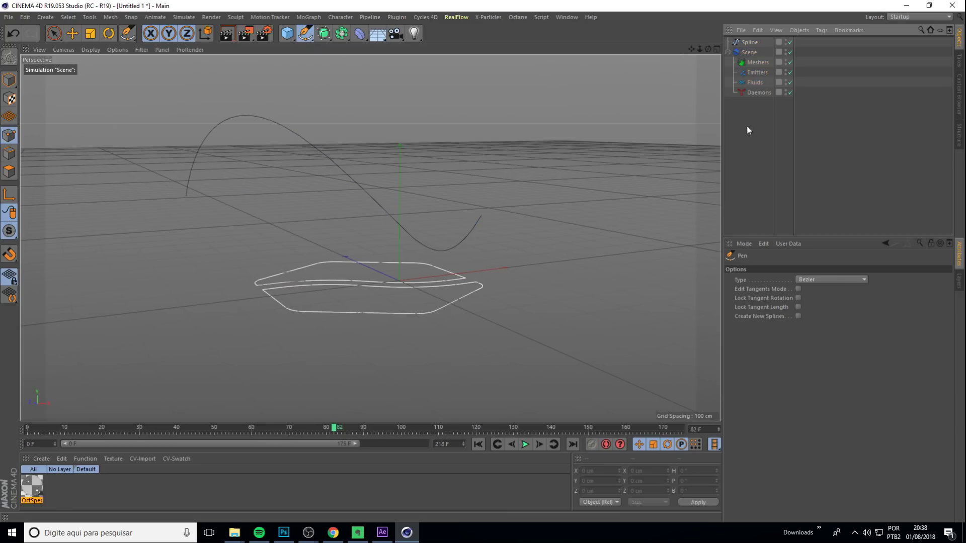
key(ctrl+z)
key(ctrl+z)
key(ctrl+z)
key(ctrl+z)
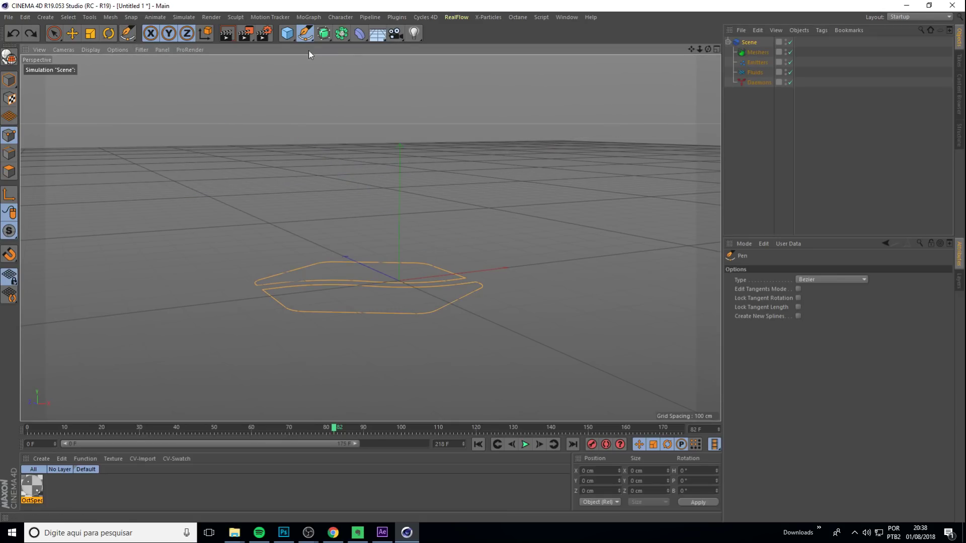
- Add a Helix spline and rotate it 90 degrees on its heading
click(299, 37)
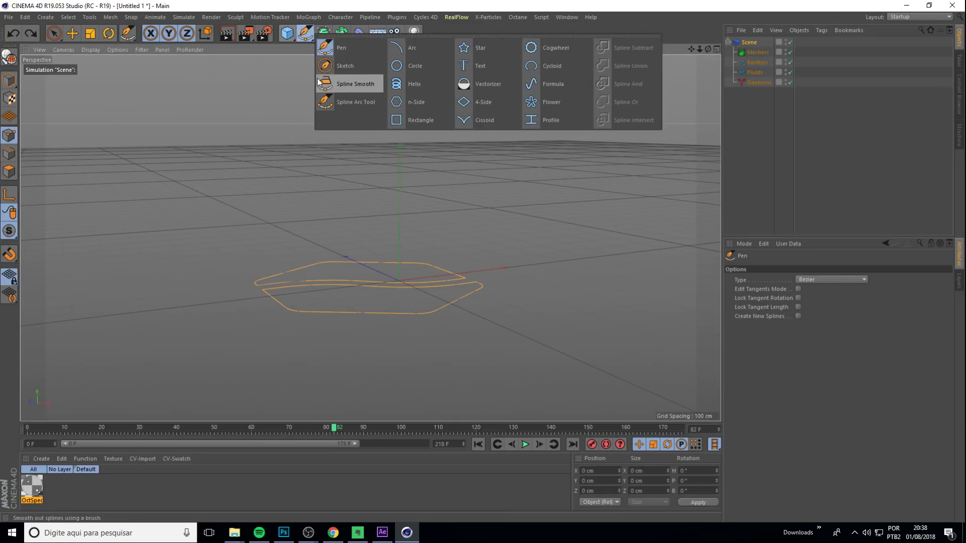
click(409, 82)
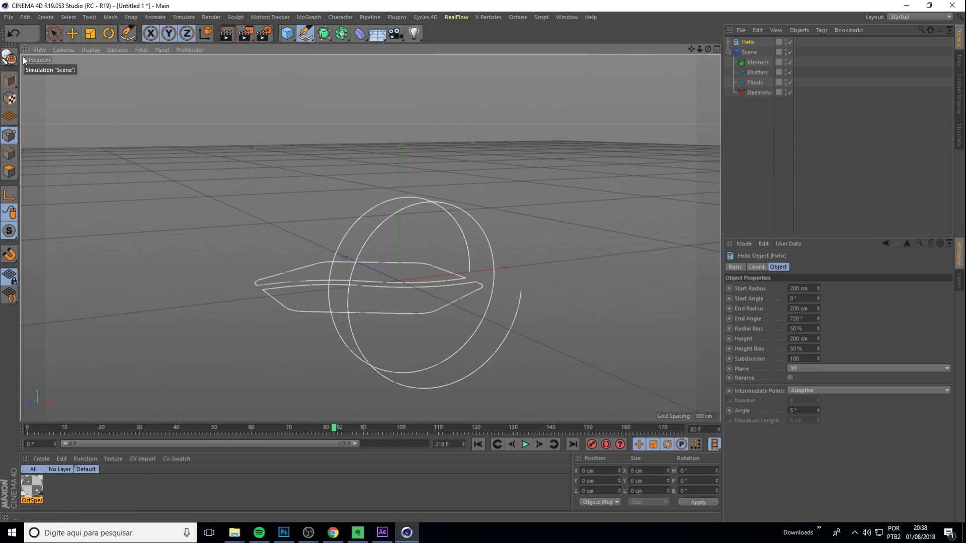
key(e)
key(r)
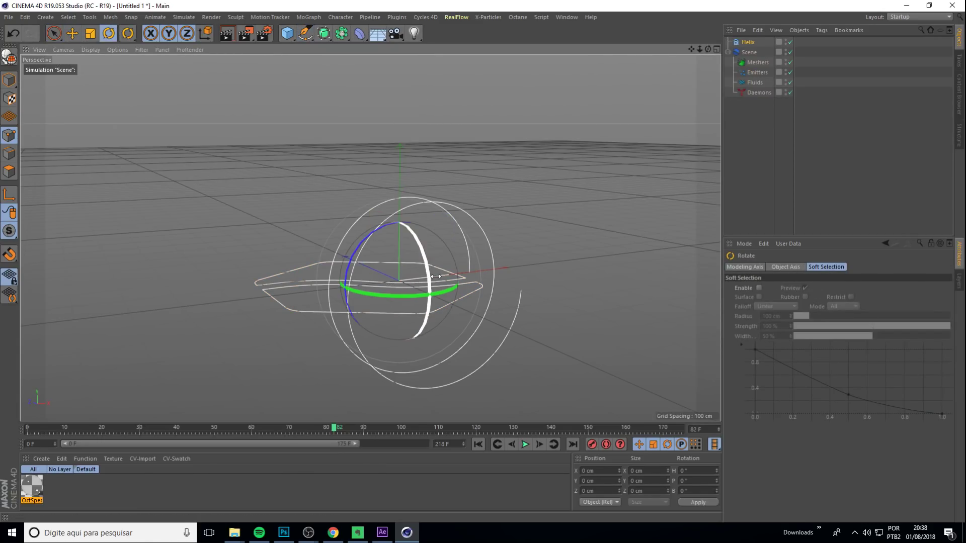
drag(436, 277, 387, 188)
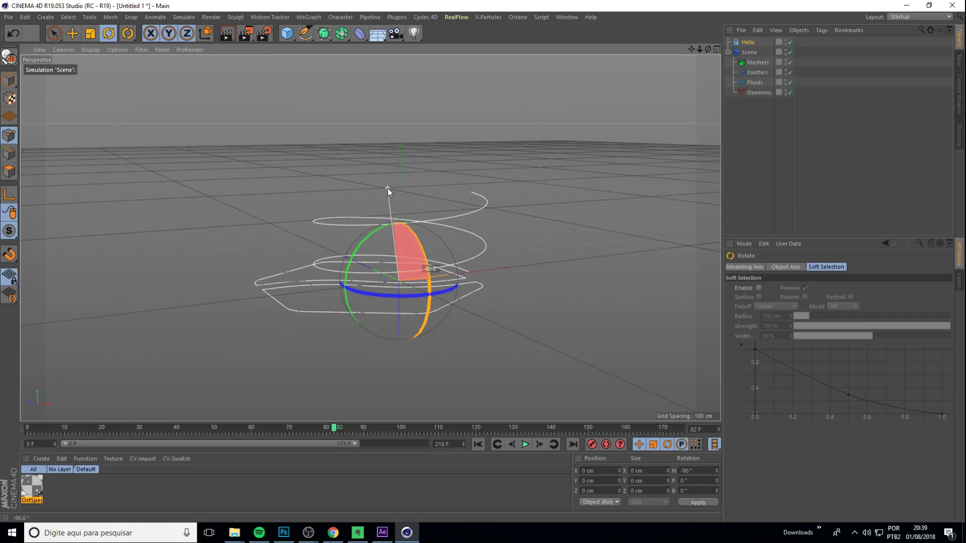
alt+drag(497, 276, 715, 111)
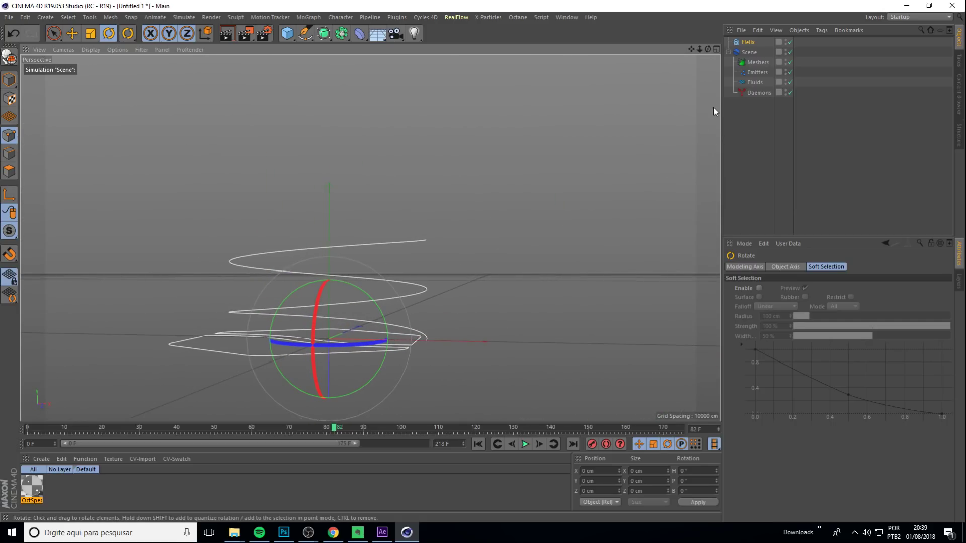
- Set the helix height to 707 cm and view it from the side
click(750, 42)
mouse_move(817, 298)
mouse_down()
mouse_move(809, 237)
mouse_move(824, 319)
mouse_move(813, 219)
mouse_move(800, 452)
mouse_move(817, 339)
mouse_move(819, 183)
mouse_move(814, 433)
mouse_move(819, 340)
mouse_move(804, 194)
mouse_move(759, 50)
mouse_up()
key(o)
key(ctrl+shift+z)
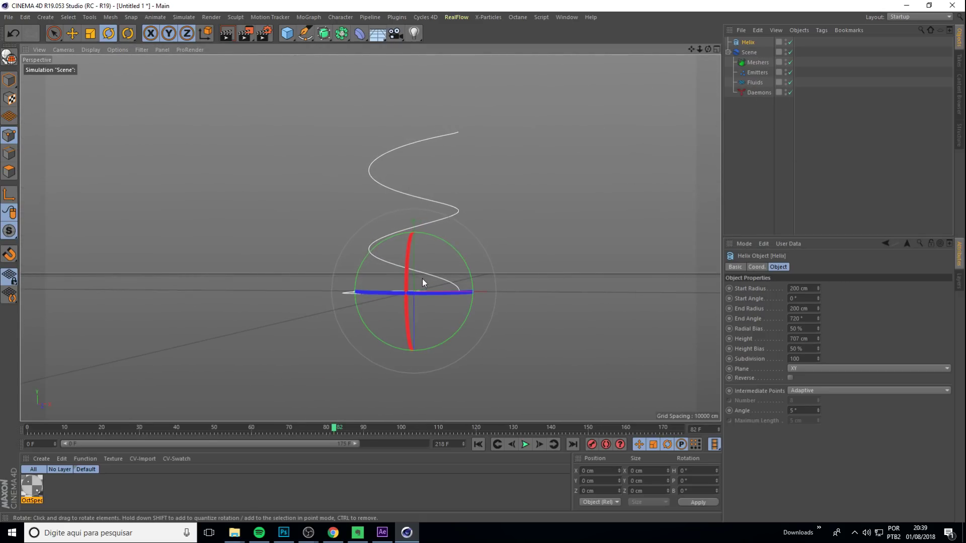
key(e)
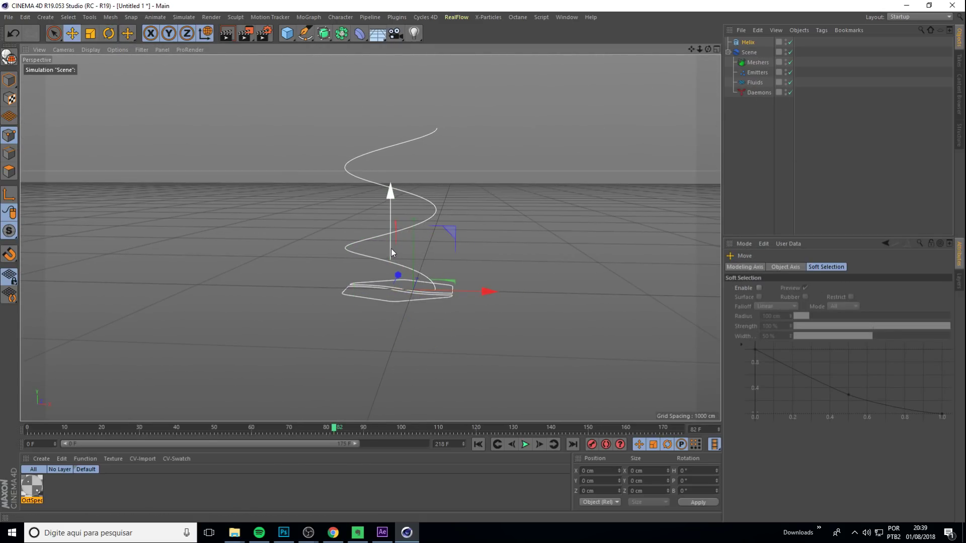
mouse_move(390, 248)
alt+mouse_down()
mouse_move(469, 249)
mouse_move(433, 297)
alt+mouse_up()
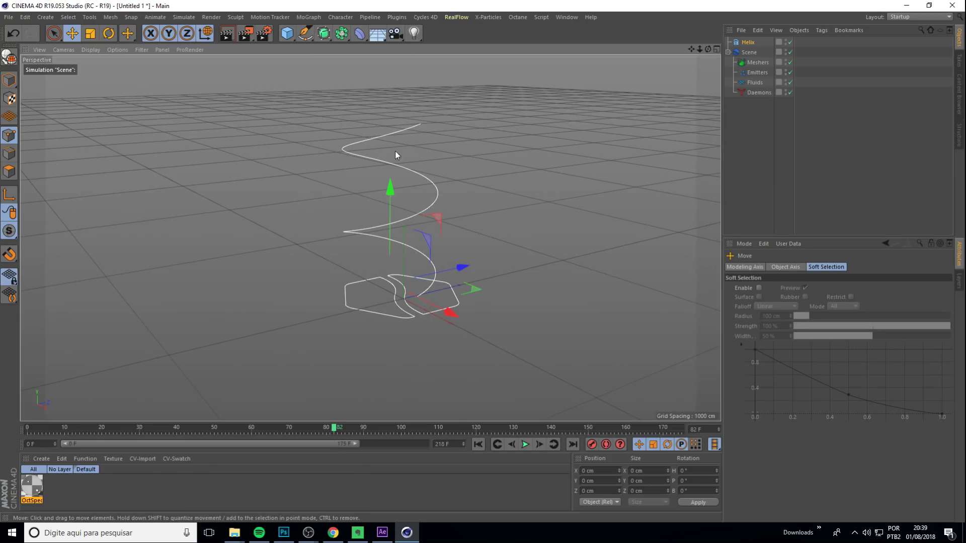
alt+drag(395, 155, 457, 207)
alt+drag(458, 279, 459, 280)
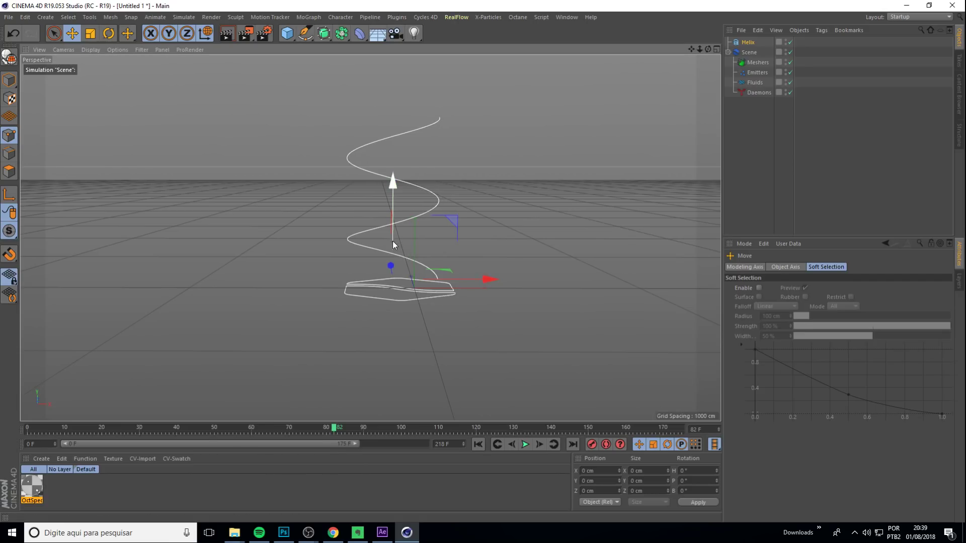
scroll(394, 245, up, 3)
scroll(381, 252, up, 3)
- Convert the helix into an editable spline
click(406, 225)
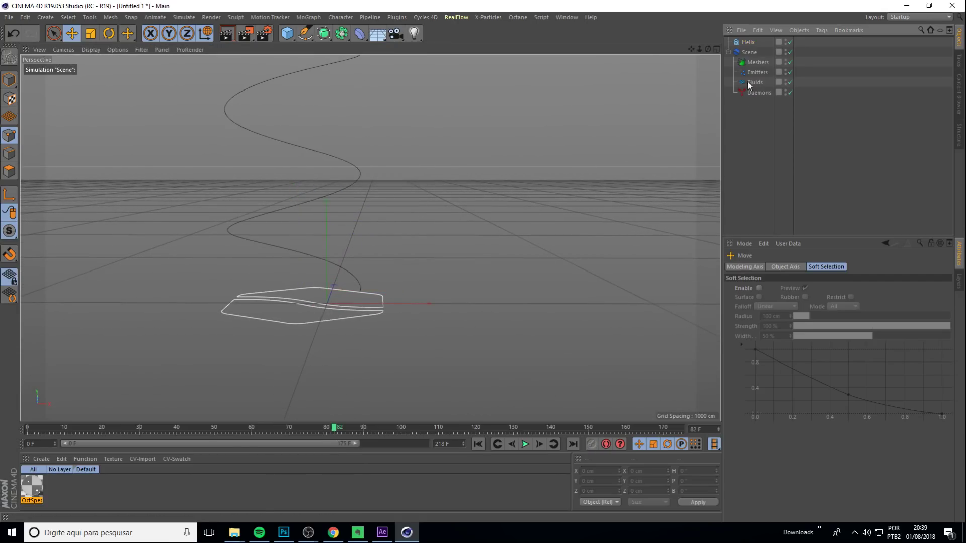
click(748, 43)
key(c)
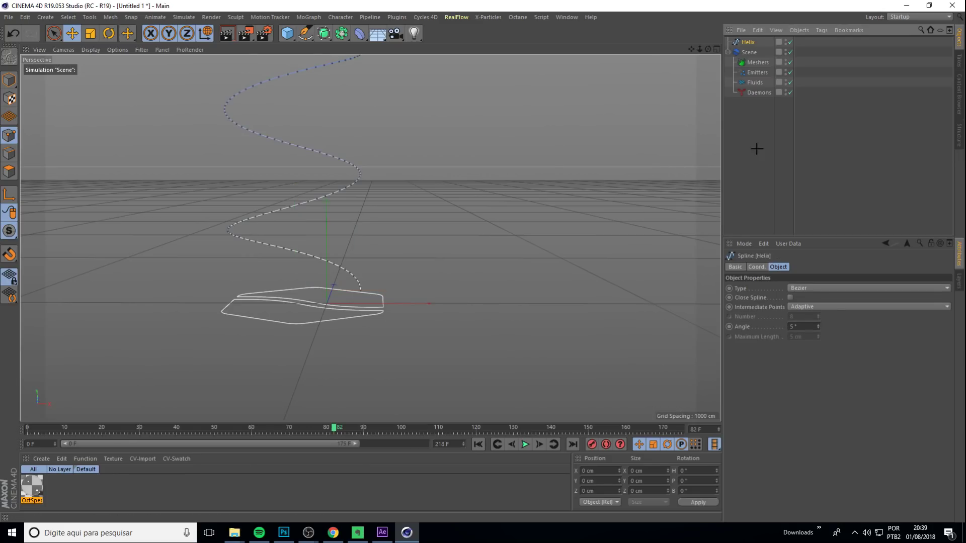
scroll(498, 224, up, 2)
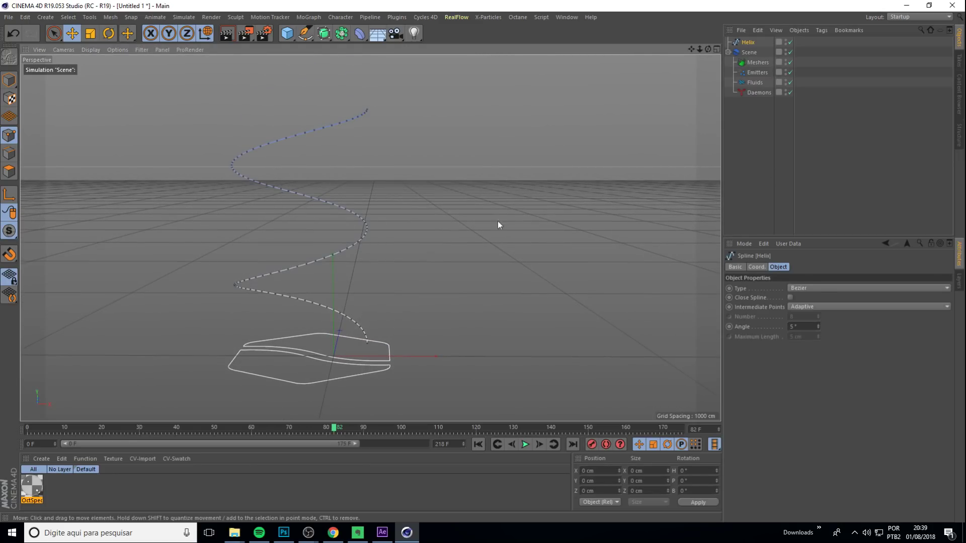
click(750, 125)
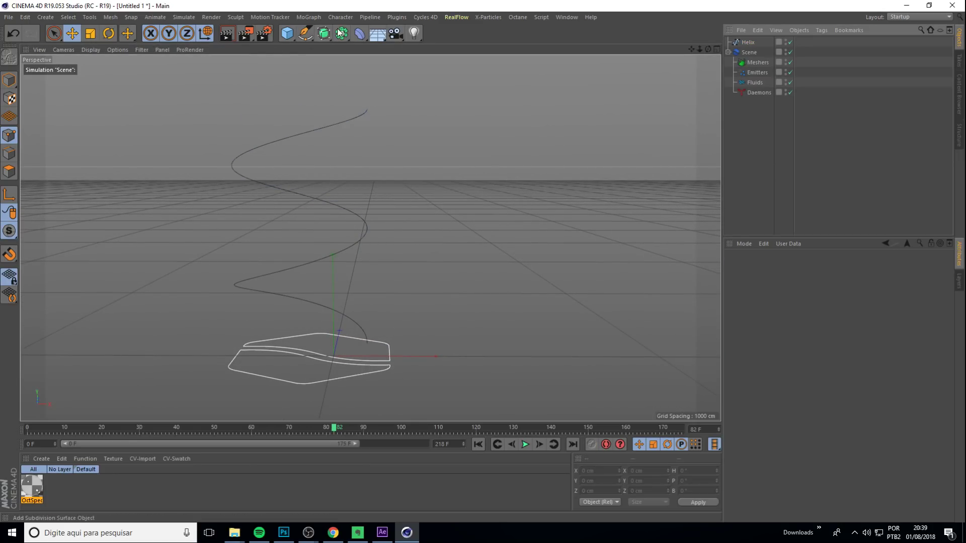
- Add a RealFlow circle emitter with fluid and move it toward the helix start
click(463, 18)
click(513, 48)
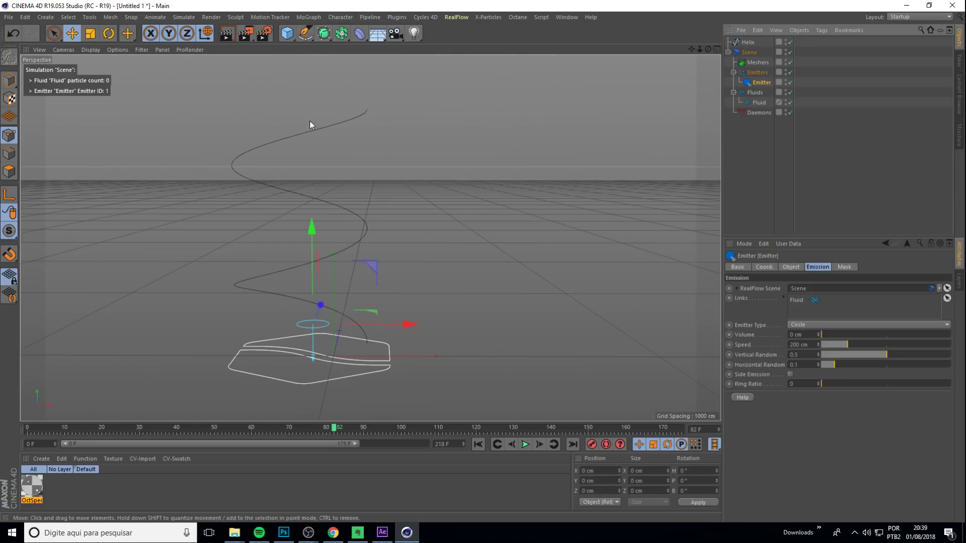
scroll(378, 294, up, 2)
scroll(354, 275, up, 3)
scroll(337, 283, up, 5)
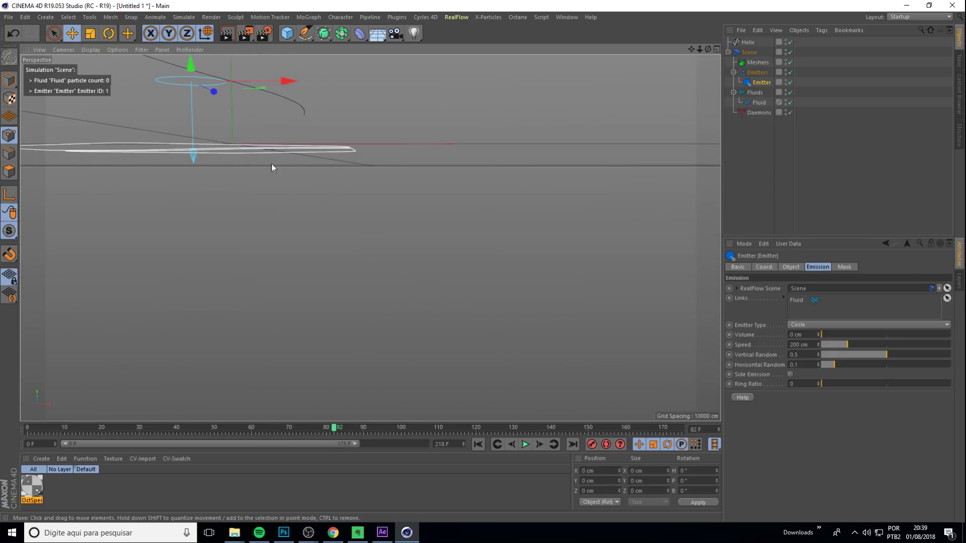
scroll(271, 162, up, 1)
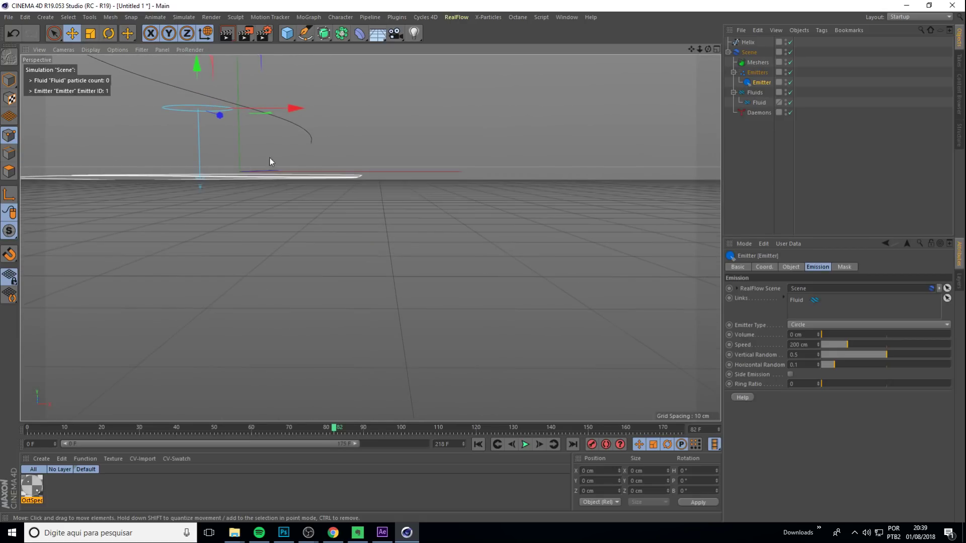
mouse_move(252, 108)
mouse_down()
mouse_move(293, 120)
mouse_move(291, 89)
mouse_up()
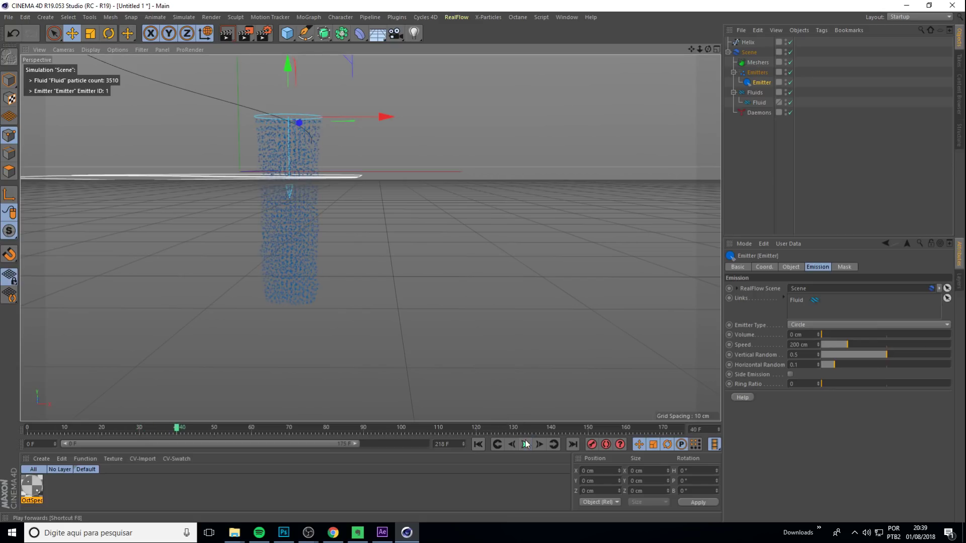
key(r)
mouse_move(345, 93)
mouse_down()
mouse_move(318, 174)
mouse_move(152, 183)
mouse_up()
key(ctrl+z)
key(e)
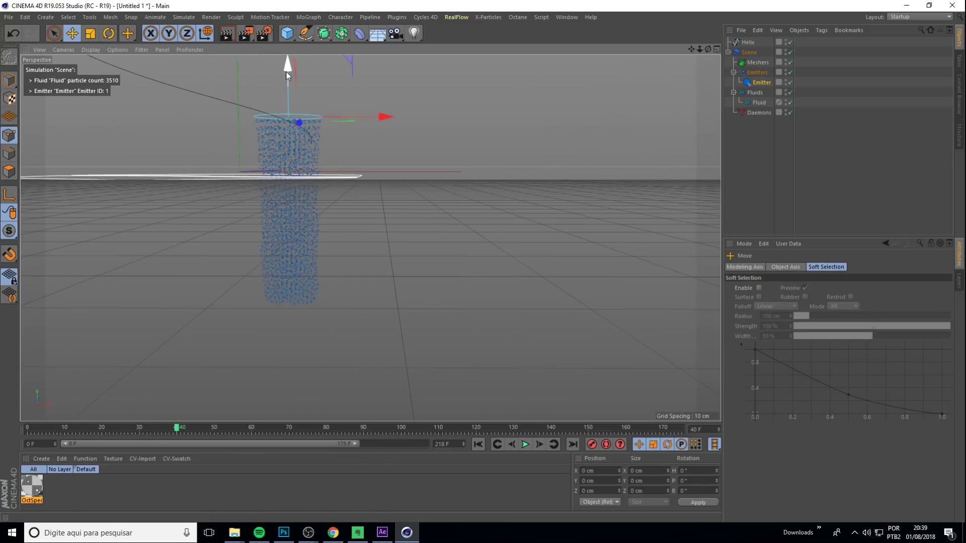
- Replay the simulation from frame 0, pause it, and bring up the RealFlow menu
alt+drag(341, 140, 249, 317)
alt+drag(212, 249, 202, 298)
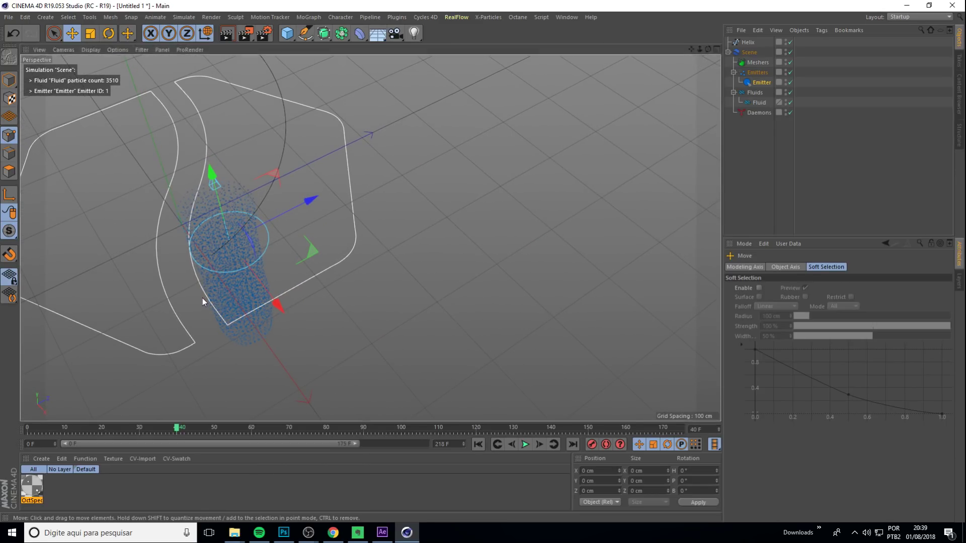
key(F2)
key(F1)
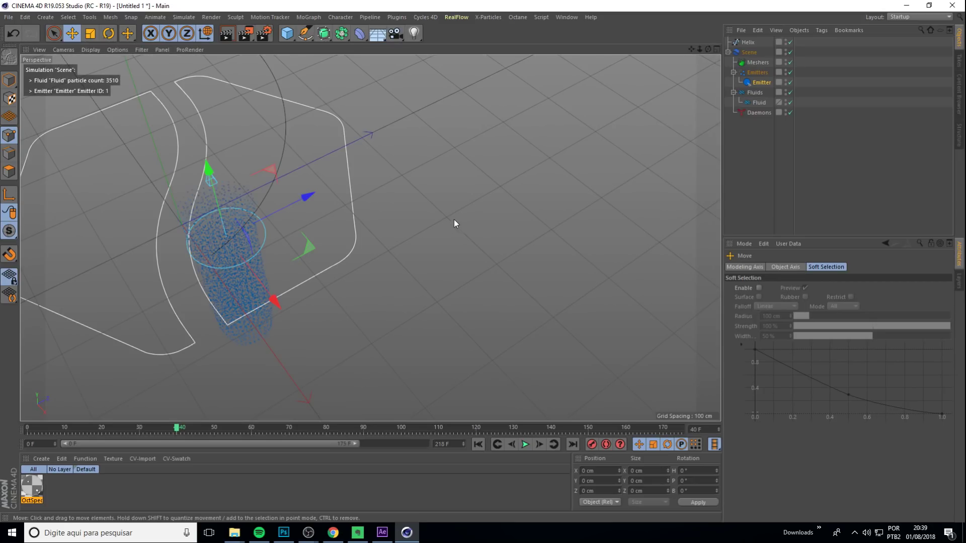
mouse_move(455, 221)
alt+mouse_down()
mouse_move(297, 261)
mouse_move(361, 246)
mouse_move(345, 144)
alt+mouse_up()
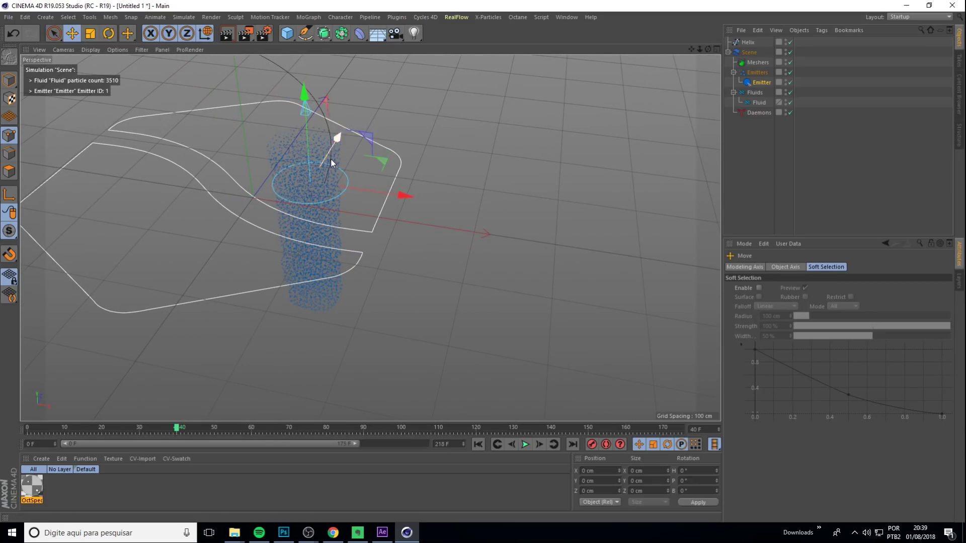
mouse_move(358, 206)
alt+mouse_down()
mouse_move(388, 197)
mouse_move(497, 390)
alt+mouse_up()
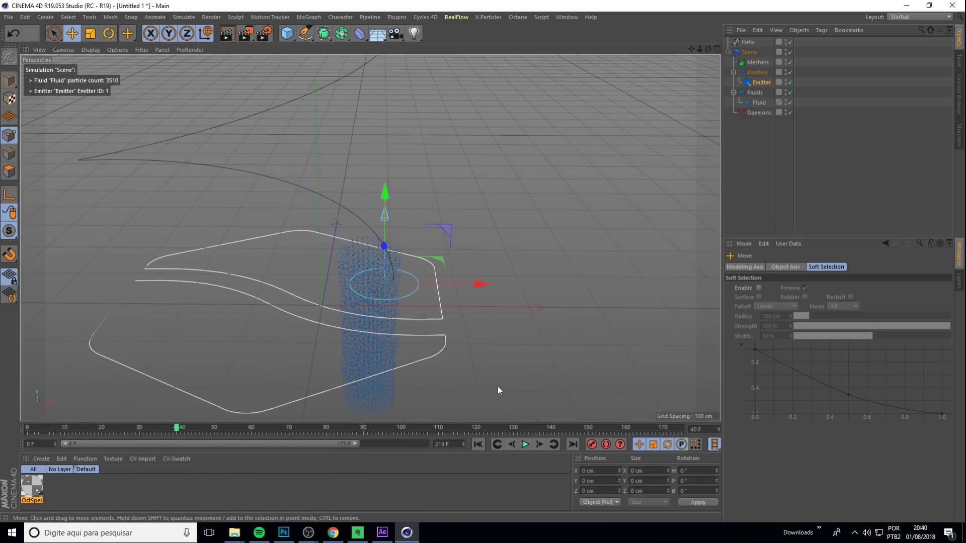
click(480, 444)
mouse_move(422, 322)
alt+mouse_down()
mouse_move(431, 309)
mouse_move(424, 282)
mouse_move(453, 232)
mouse_move(402, 313)
mouse_move(416, 280)
mouse_move(410, 263)
mouse_move(409, 287)
alt+mouse_up()
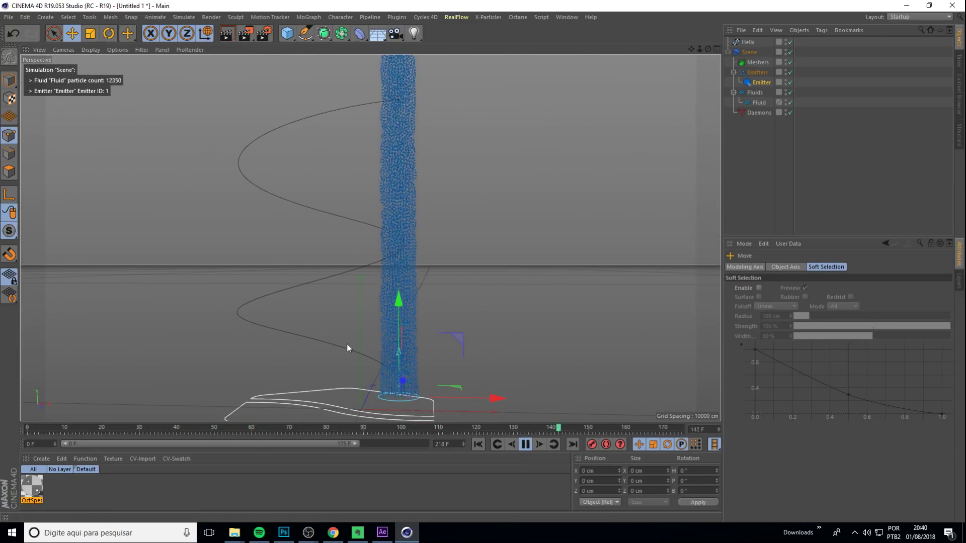
click(478, 444)
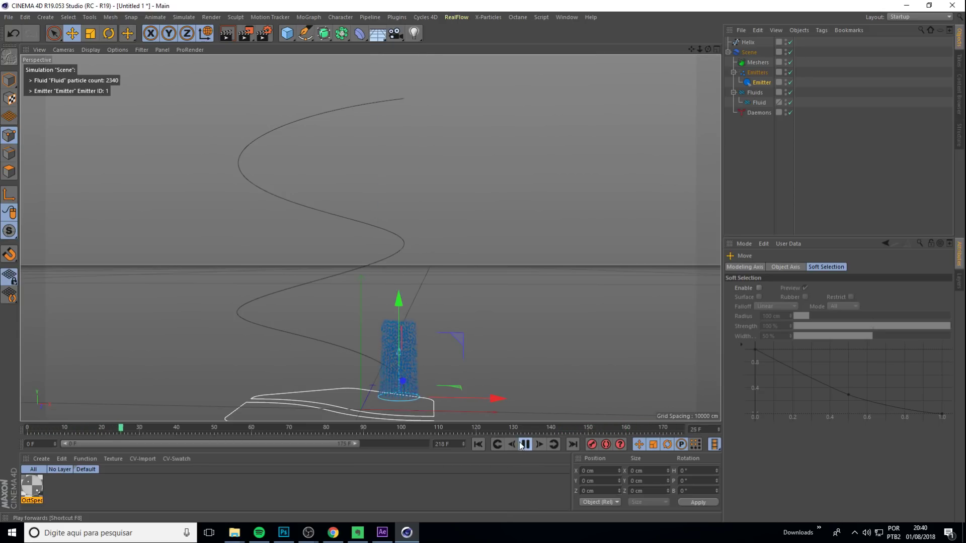
click(526, 445)
click(453, 17)
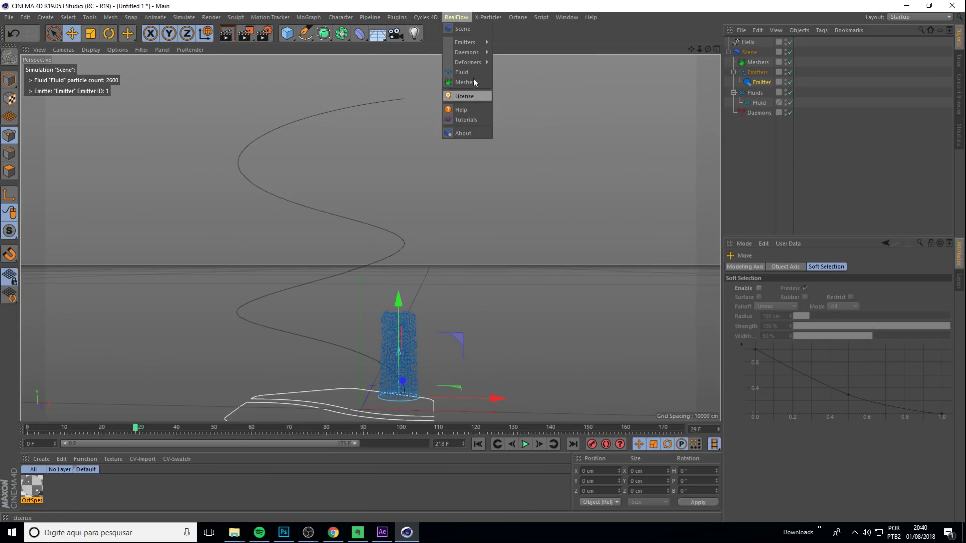
mouse_move(466, 52)
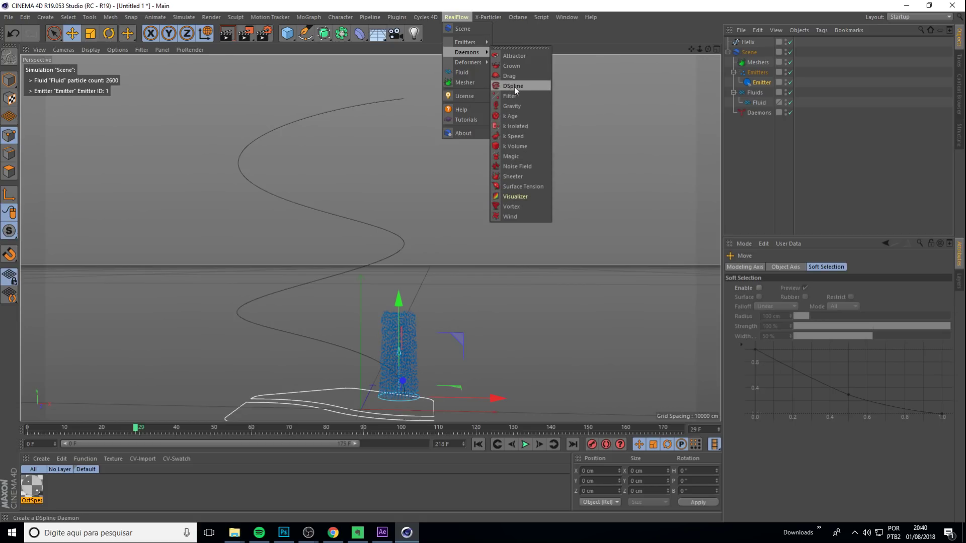
- Add a DSpline daemon driving the fluid along the Helix and shift it along Z
click(508, 86)
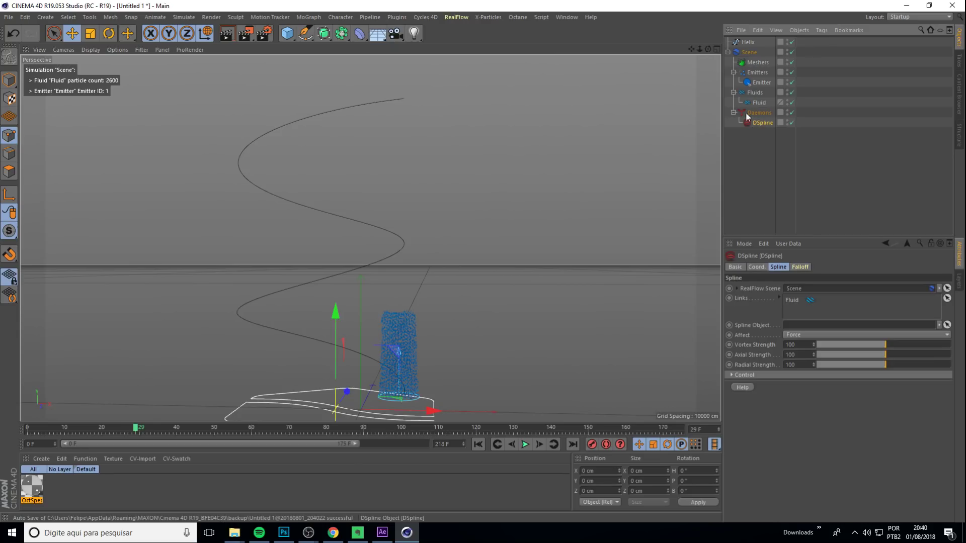
click(762, 159)
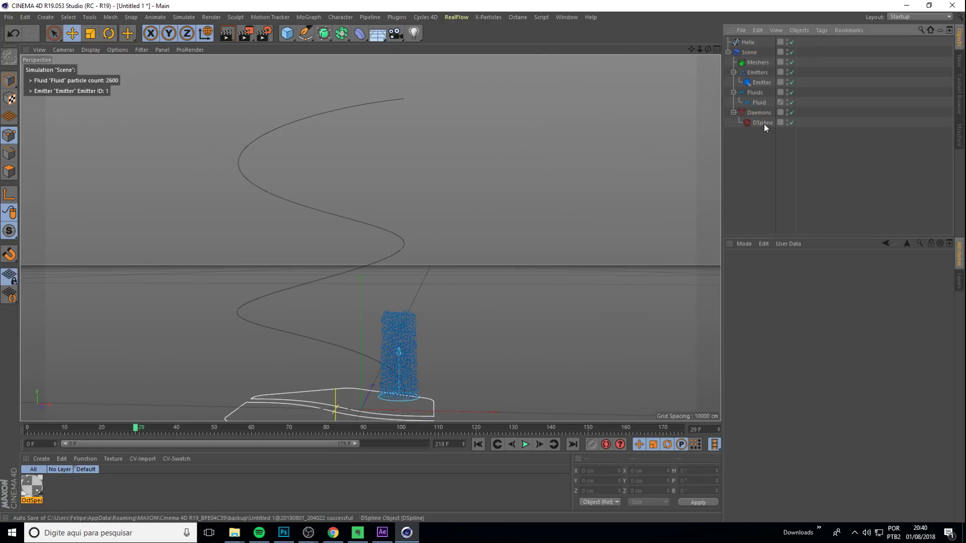
click(763, 123)
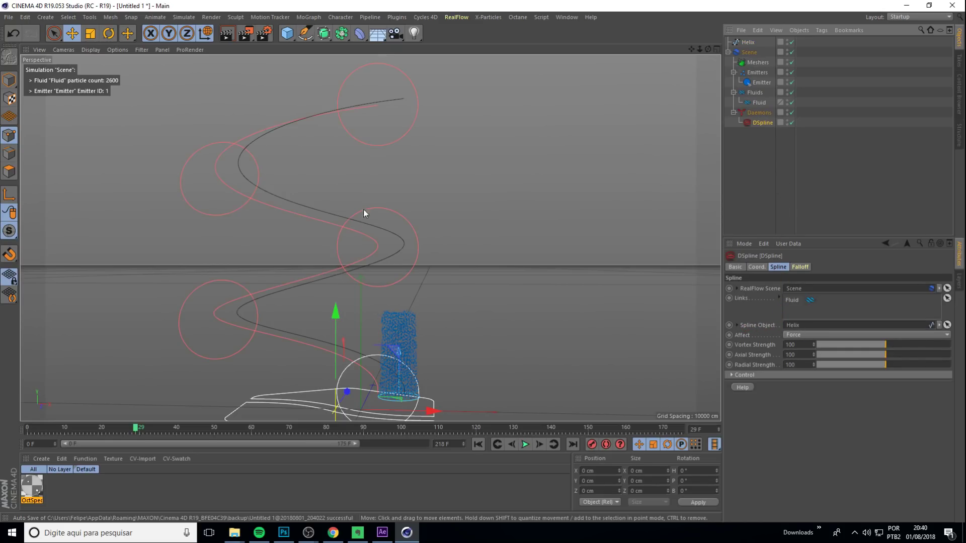
alt+drag(363, 209, 287, 240)
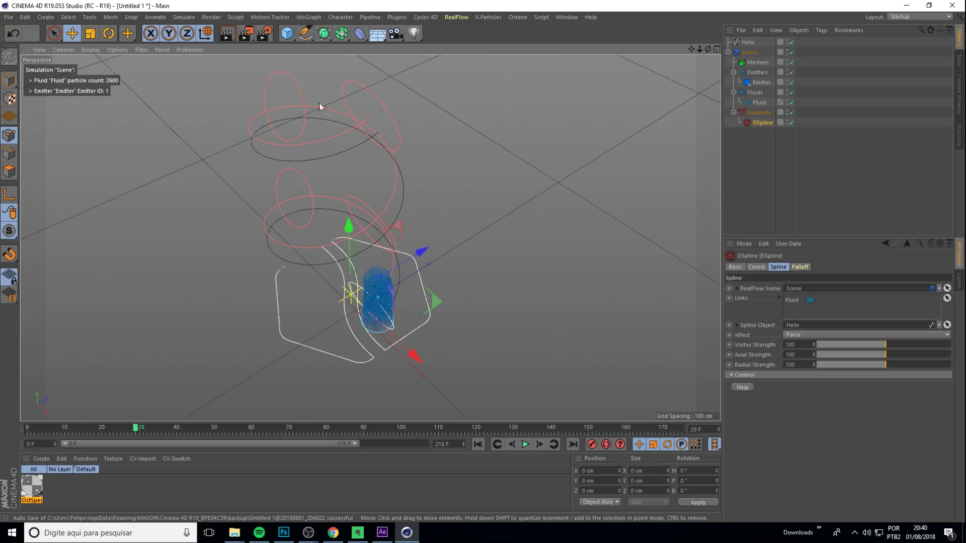
mouse_move(318, 103)
alt+mouse_down()
mouse_move(348, 166)
mouse_move(318, 96)
alt+mouse_up()
mouse_move(449, 239)
alt+mouse_down()
mouse_move(470, 282)
mouse_move(488, 282)
mouse_move(478, 278)
mouse_move(471, 232)
mouse_move(527, 216)
mouse_move(447, 167)
alt+mouse_up()
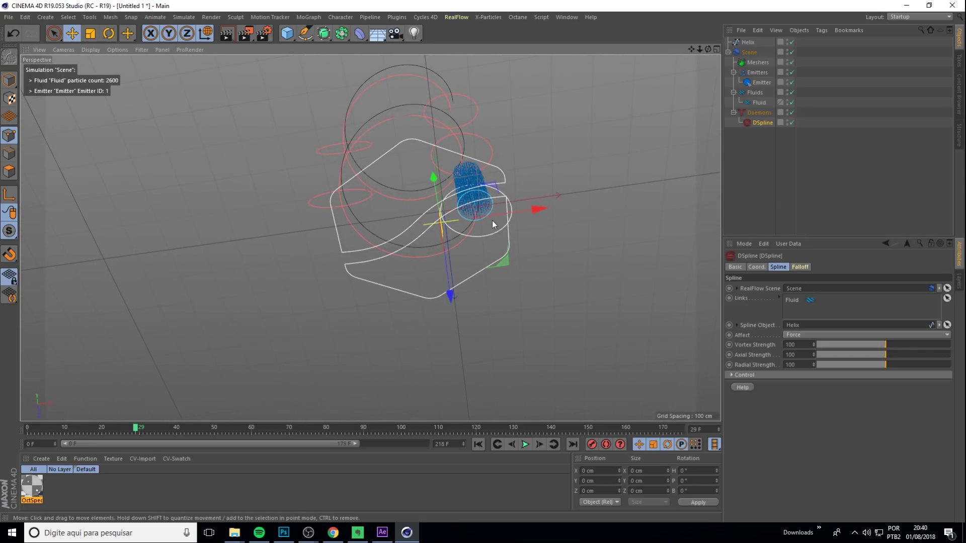
mouse_move(452, 271)
mouse_down()
mouse_move(448, 258)
mouse_move(461, 297)
mouse_move(533, 270)
mouse_move(515, 209)
mouse_up()
drag(388, 274, 390, 276)
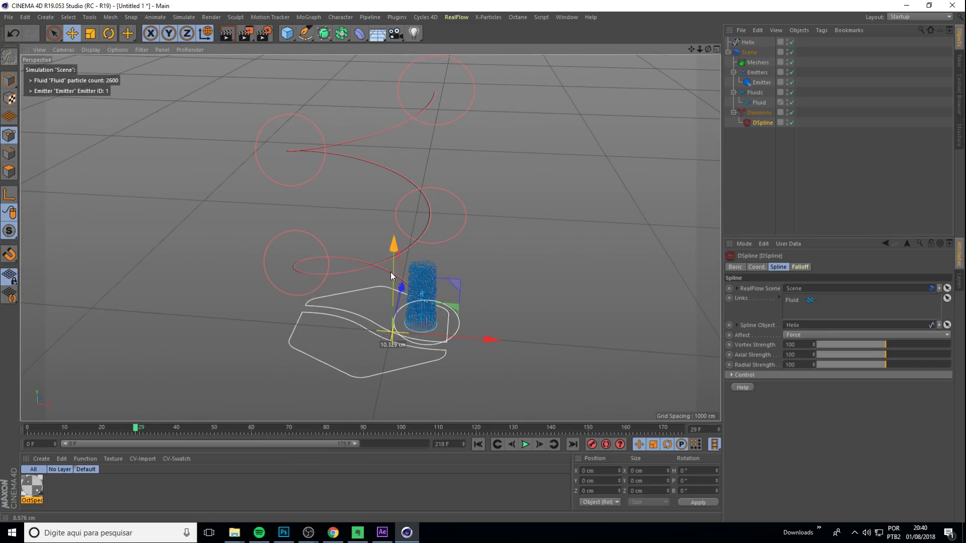
- Hide the Helix spline and orbit in on the emitter and fluid
click(791, 43)
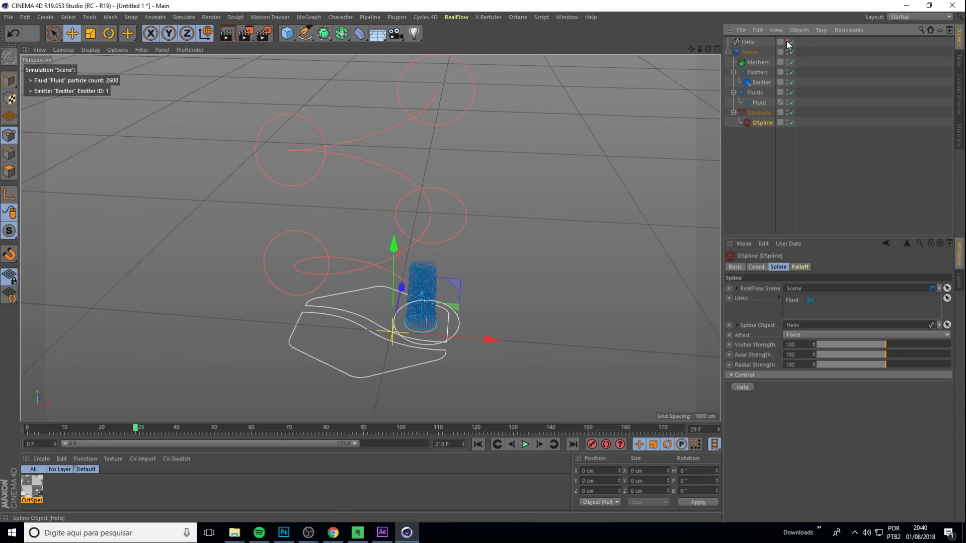
mouse_move(436, 245)
alt+mouse_down()
mouse_move(463, 233)
mouse_move(432, 284)
mouse_move(356, 235)
mouse_move(392, 334)
mouse_move(516, 328)
mouse_move(449, 265)
mouse_move(346, 122)
mouse_move(406, 155)
mouse_move(384, 166)
mouse_move(388, 297)
mouse_move(353, 305)
alt+mouse_up()
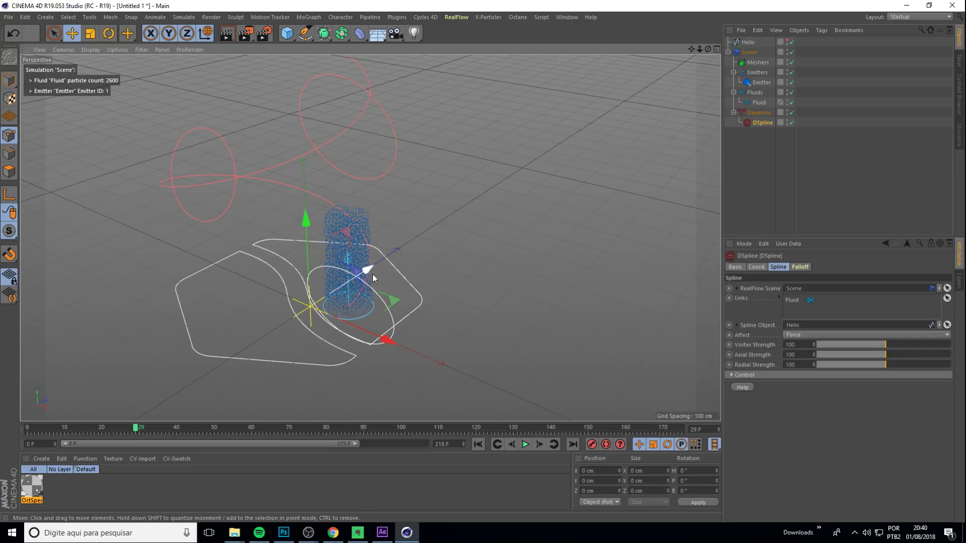
mouse_move(204, 211)
alt+mouse_down()
mouse_move(313, 216)
mouse_move(398, 187)
mouse_move(374, 247)
mouse_move(401, 364)
mouse_move(423, 310)
mouse_move(450, 406)
alt+mouse_up()
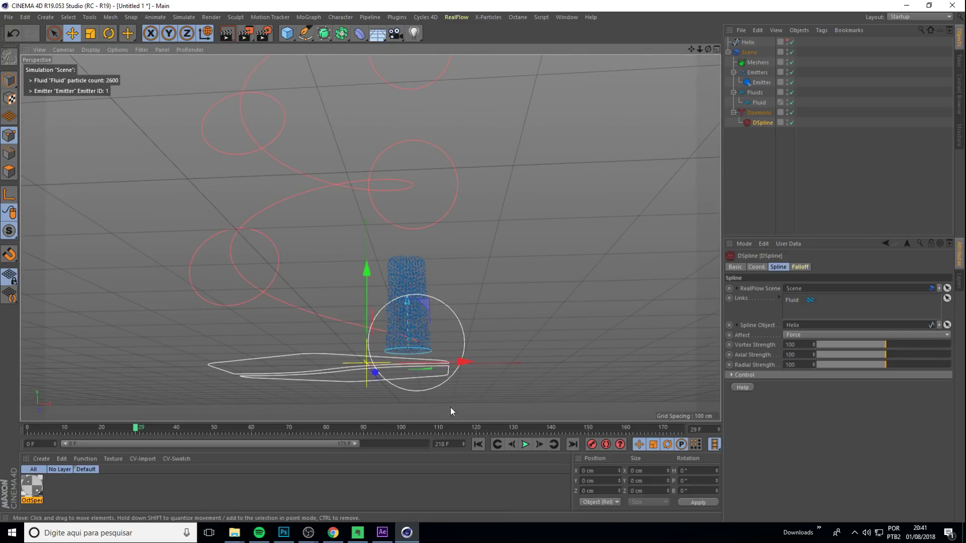
- Replay the simulation from frame 0 and stop it at frame 96
click(476, 447)
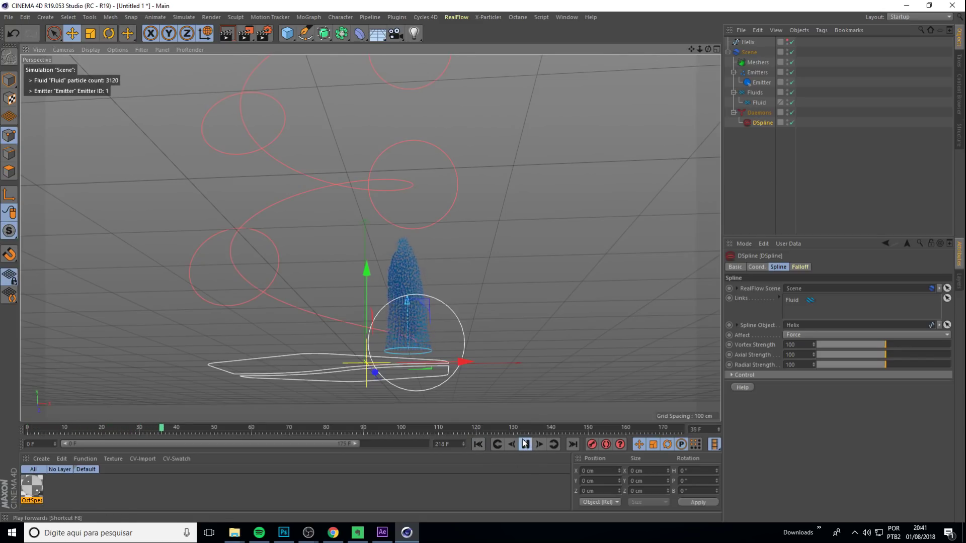
mouse_move(407, 293)
alt+mouse_down()
mouse_move(412, 325)
mouse_move(432, 339)
mouse_move(385, 389)
mouse_move(388, 433)
mouse_move(346, 282)
mouse_move(437, 171)
mouse_move(390, 313)
alt+mouse_up()
click(525, 444)
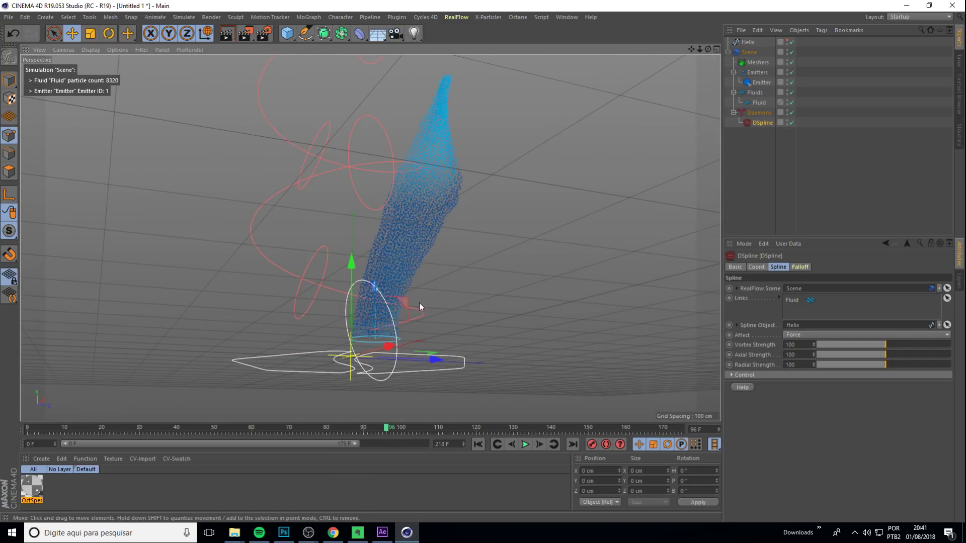
- Expand the DSpline Control settings and add a first control ring
click(733, 375)
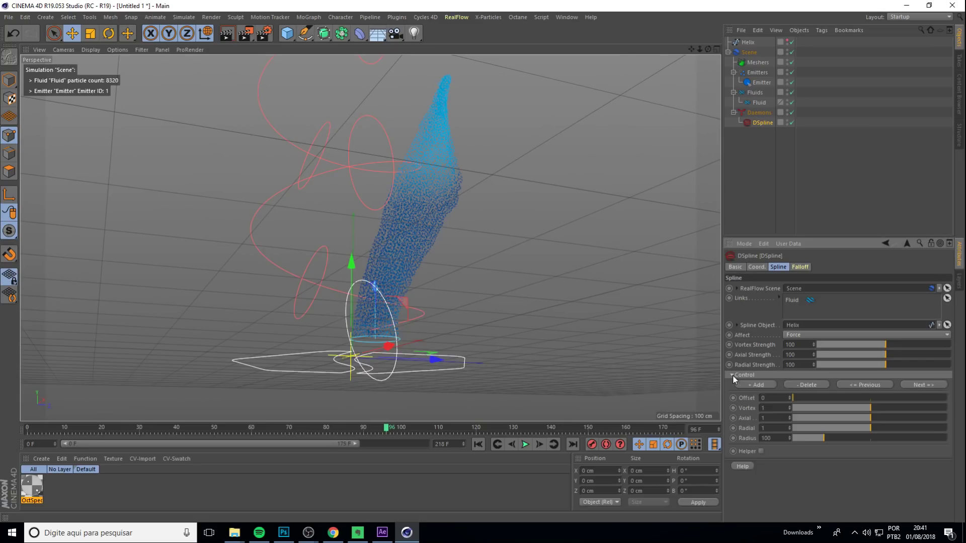
click(758, 385)
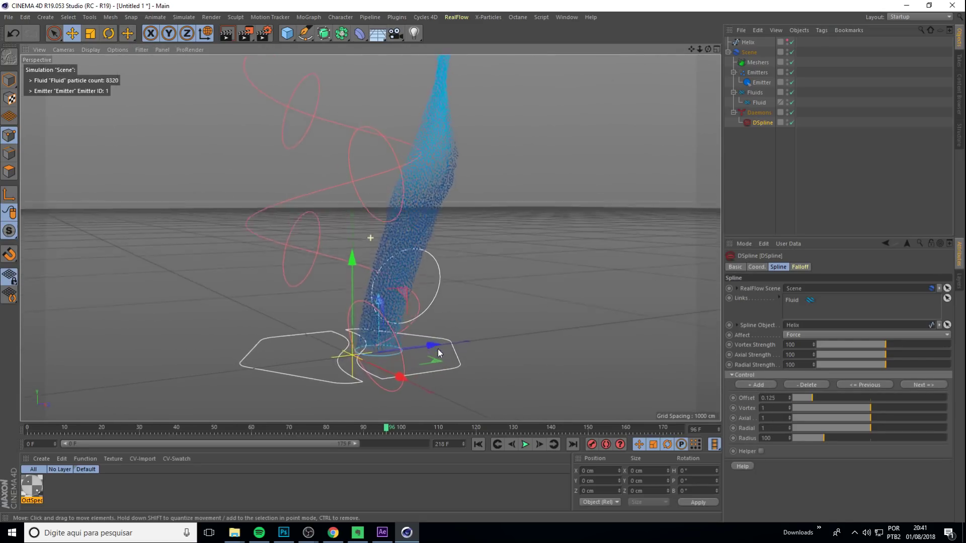
mouse_move(619, 370)
alt+mouse_down()
mouse_move(409, 378)
mouse_move(345, 319)
mouse_move(506, 334)
mouse_move(509, 324)
mouse_move(563, 340)
alt+mouse_up()
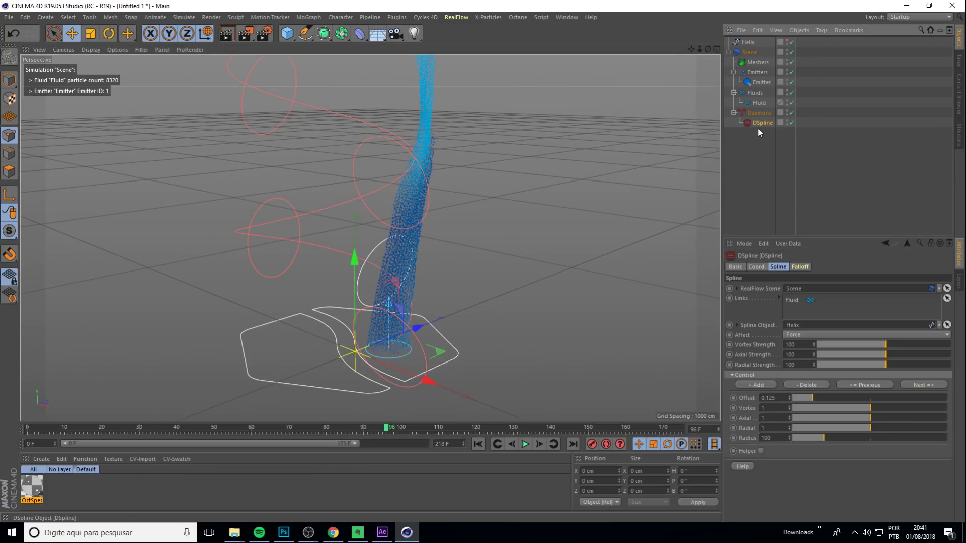
alt+drag(478, 362, 439, 359)
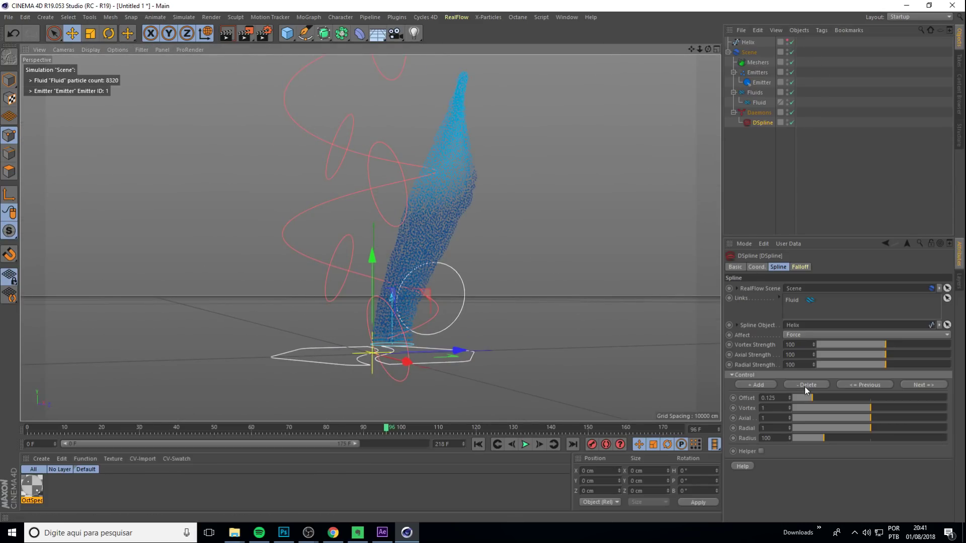
drag(808, 397, 840, 397)
key(ctrl+z)
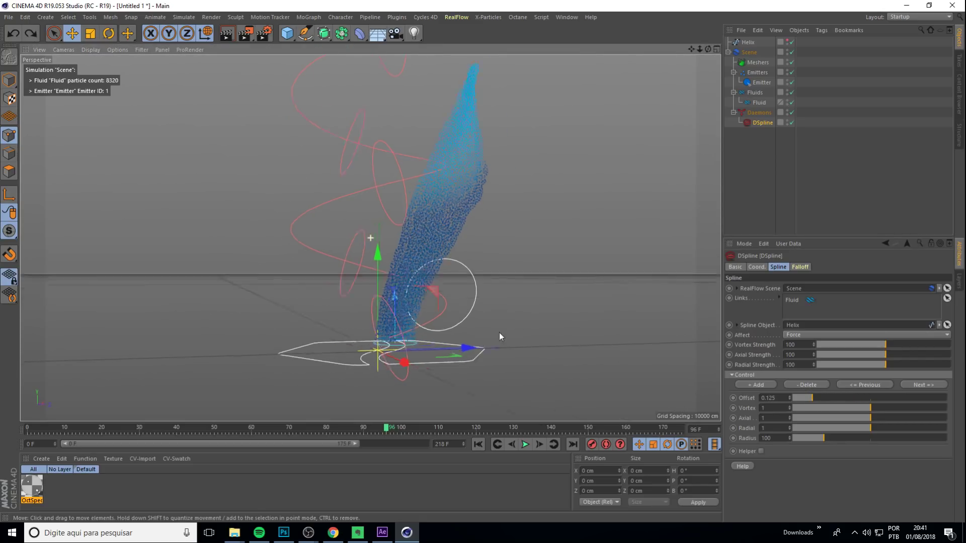
mouse_move(499, 333)
alt+mouse_down()
mouse_move(497, 266)
mouse_move(508, 267)
mouse_move(308, 225)
mouse_move(378, 282)
alt+mouse_up()
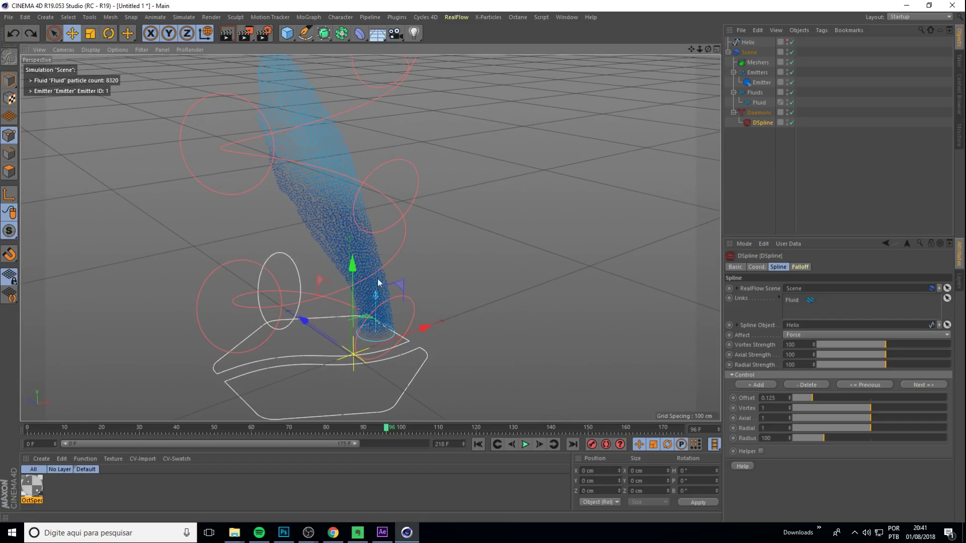
- Add two more control rings and push the last one to offset 0.872
click(763, 383)
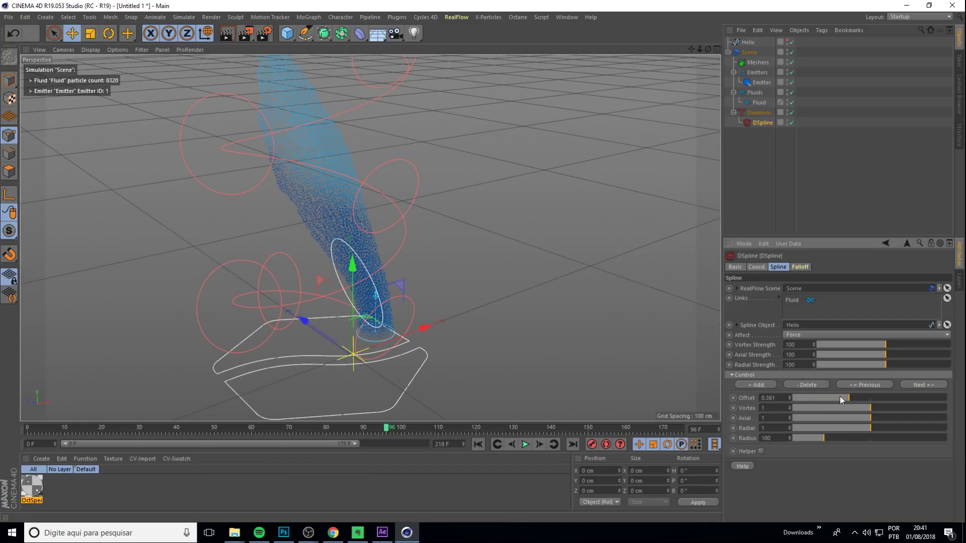
click(757, 385)
mouse_move(562, 261)
alt+mouse_down()
mouse_move(438, 233)
mouse_move(433, 267)
mouse_move(389, 263)
mouse_move(425, 179)
mouse_move(512, 309)
mouse_move(614, 305)
mouse_move(669, 332)
alt+mouse_up()
drag(862, 401, 890, 398)
mouse_move(558, 275)
alt+mouse_down()
mouse_move(610, 260)
mouse_move(484, 223)
mouse_move(470, 231)
mouse_move(406, 170)
alt+mouse_up()
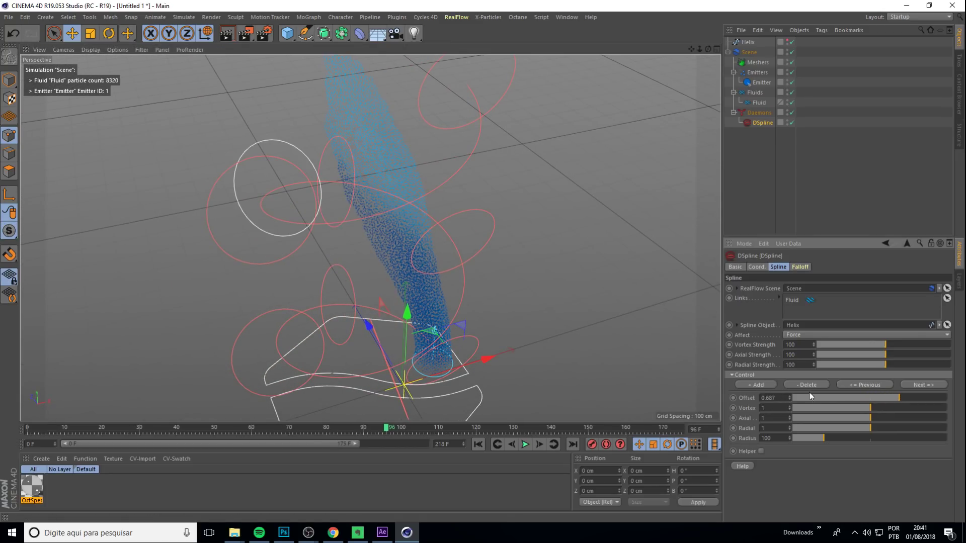
drag(809, 398, 928, 394)
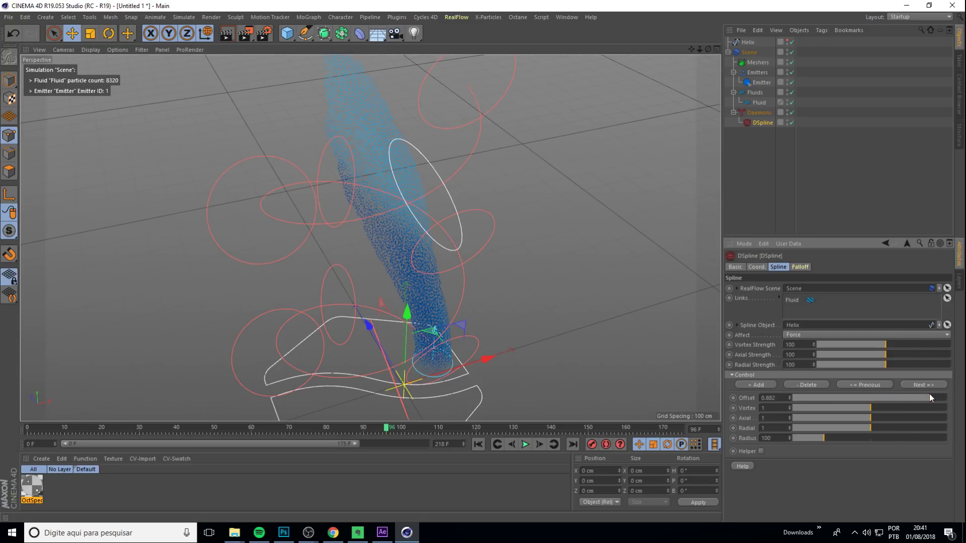
mouse_move(653, 282)
alt+mouse_down()
mouse_move(560, 227)
mouse_move(496, 212)
mouse_move(400, 243)
mouse_move(396, 223)
mouse_move(431, 282)
mouse_move(455, 242)
alt+mouse_up()
click(478, 444)
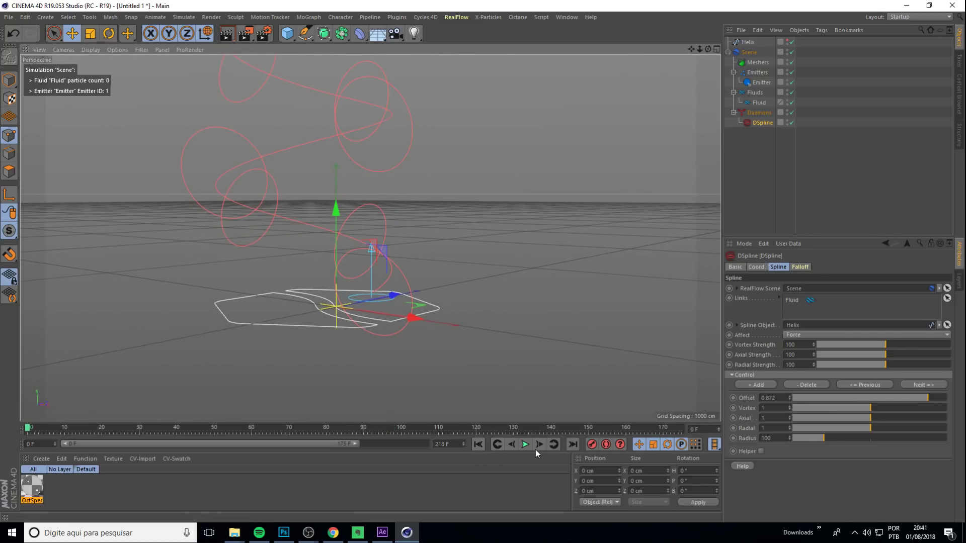
mouse_move(372, 261)
alt+mouse_down()
mouse_move(386, 276)
mouse_move(412, 271)
alt+mouse_up()
click(525, 444)
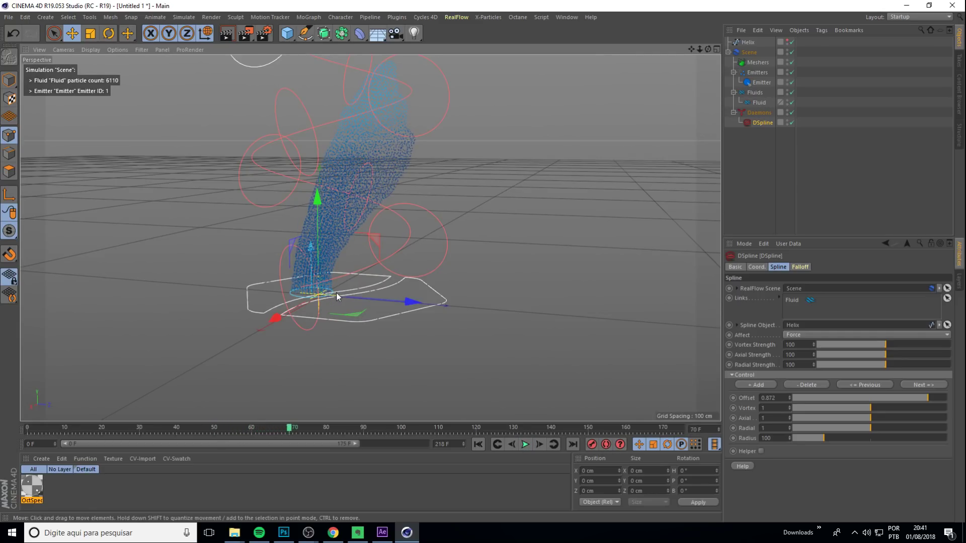
click(756, 83)
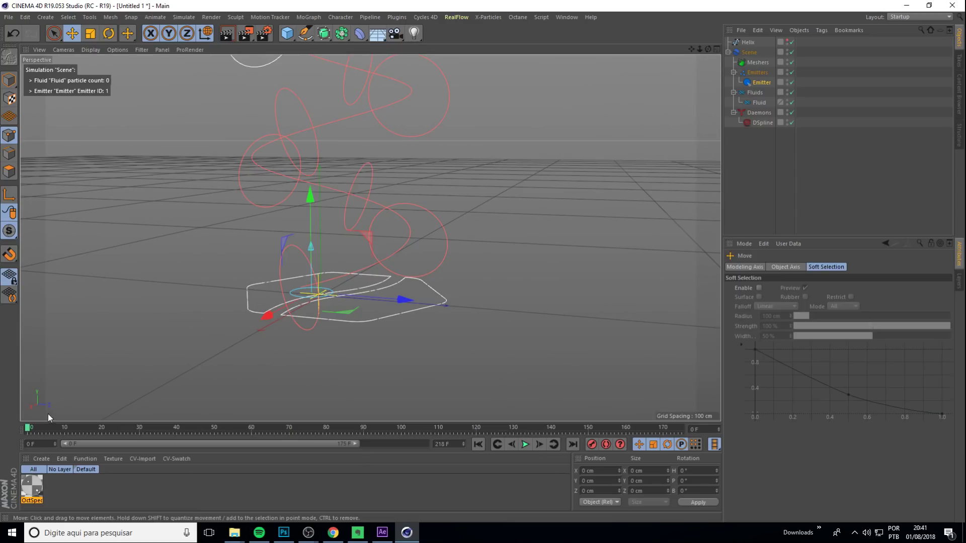
key(r)
mouse_move(334, 252)
mouse_down()
mouse_move(360, 325)
mouse_move(347, 312)
mouse_move(254, 307)
mouse_move(312, 276)
mouse_up()
key(ctrl+z)
key(e)
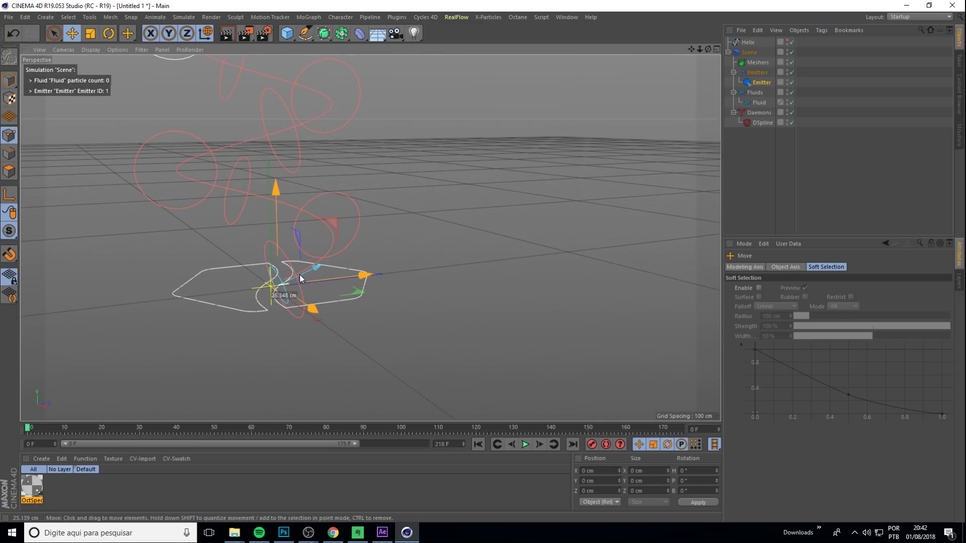
alt+drag(287, 312, 334, 274)
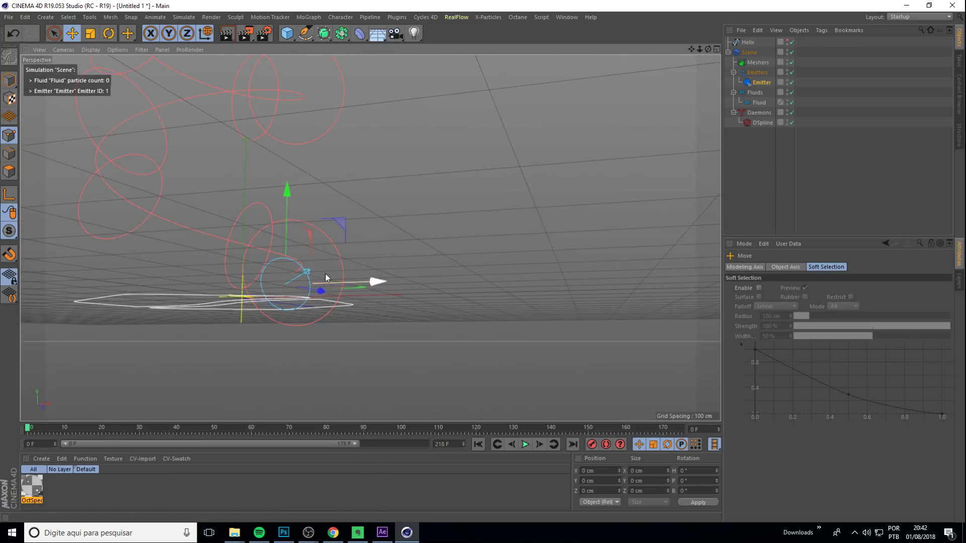
alt+drag(284, 238, 240, 288)
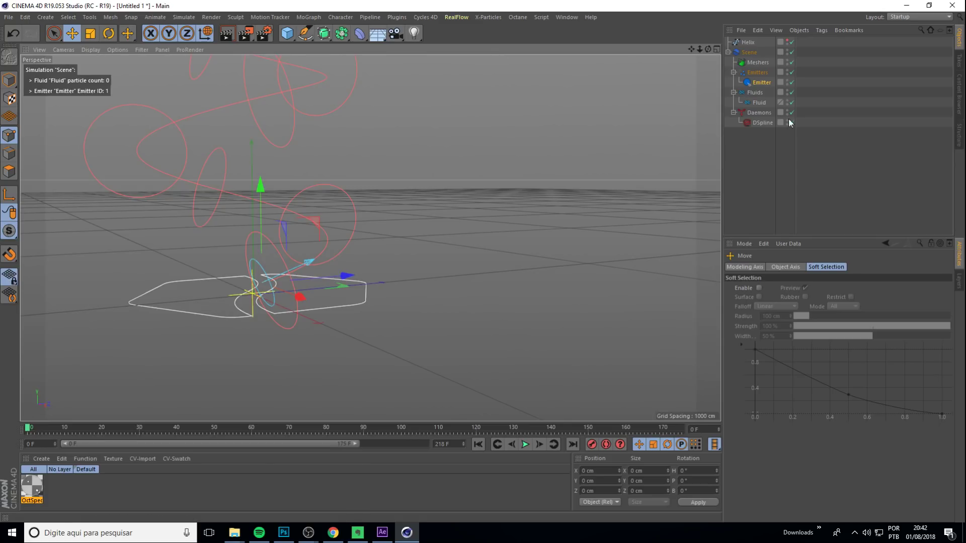
click(760, 123)
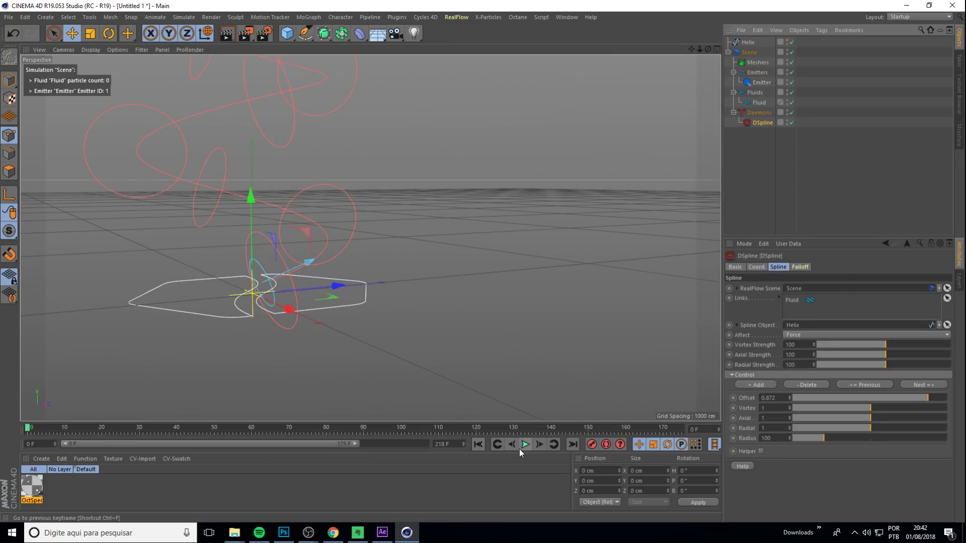
- Stop playback at frame 127, raise DSpline Radial Strength to 371.7, and rewind
mouse_move(451, 352)
alt+mouse_down()
mouse_move(380, 366)
mouse_move(441, 358)
mouse_move(482, 383)
alt+mouse_up()
scroll(452, 384, up, 5)
alt+drag(576, 341, 524, 358)
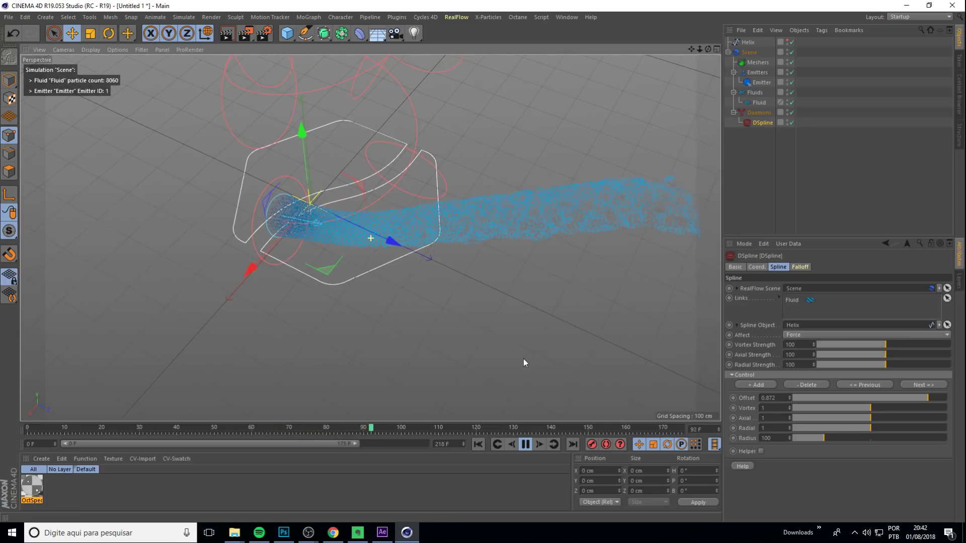
click(523, 446)
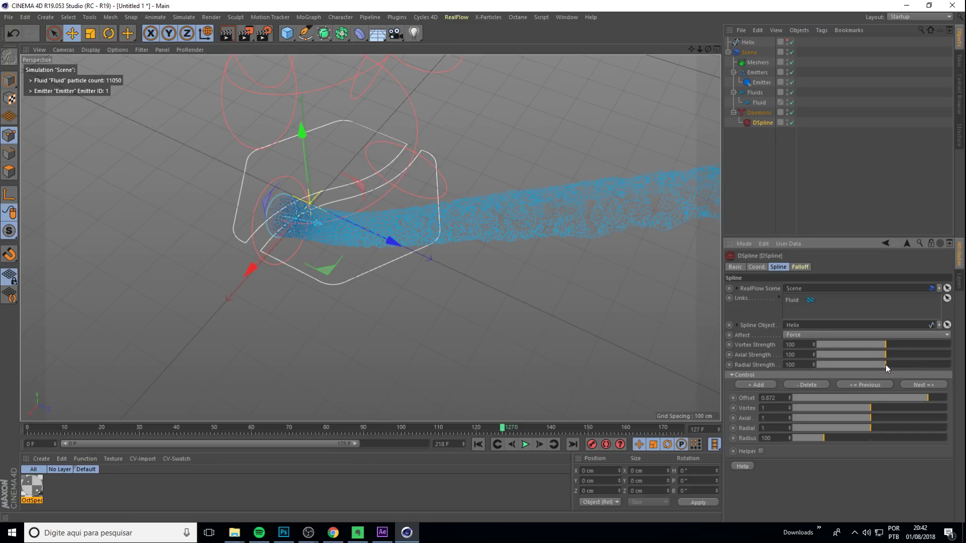
drag(888, 366, 889, 366)
click(478, 444)
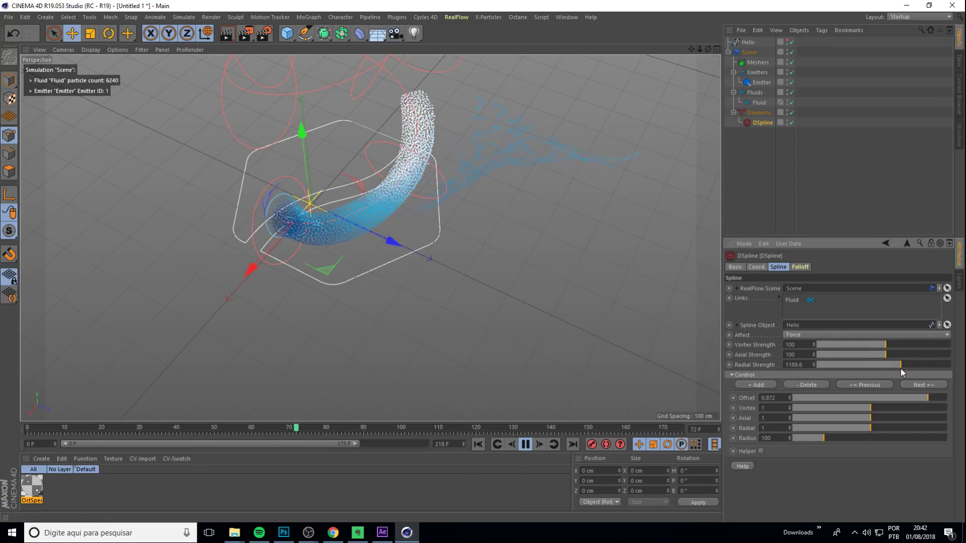
- Lower Radial Strength to 780.7, undo a trial Axial Strength change, then deselect DSpline
mouse_move(475, 264)
alt+mouse_down()
mouse_move(566, 195)
mouse_move(421, 270)
alt+mouse_up()
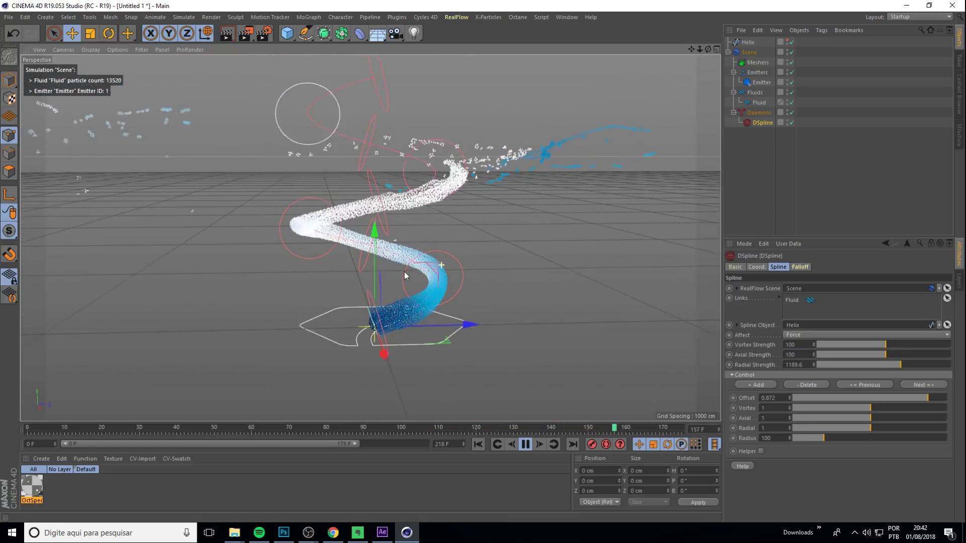
alt+drag(422, 271, 460, 294)
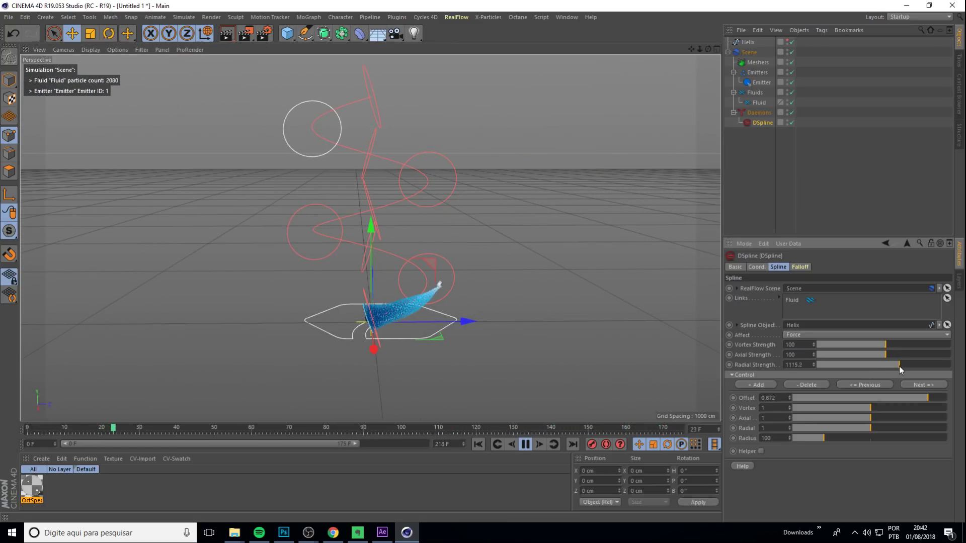
drag(899, 366, 895, 367)
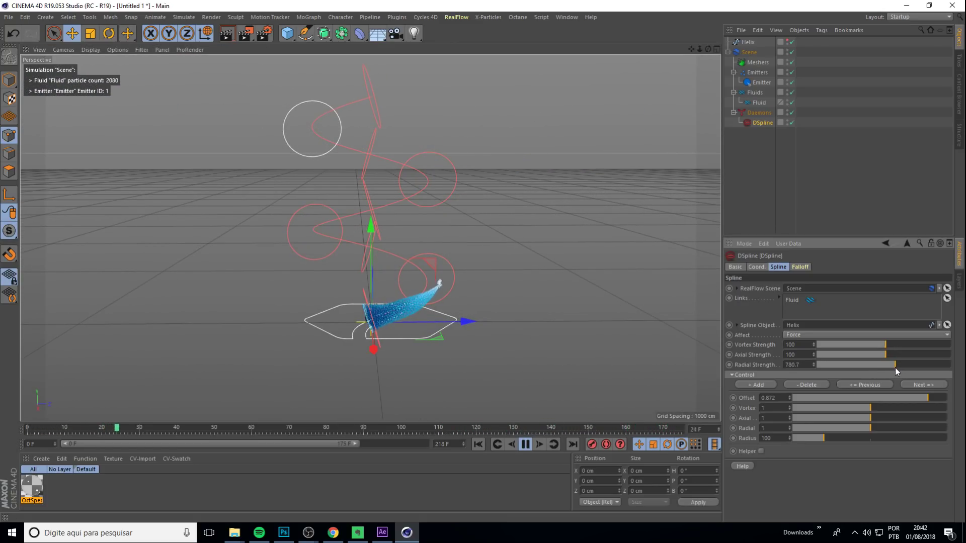
click(477, 445)
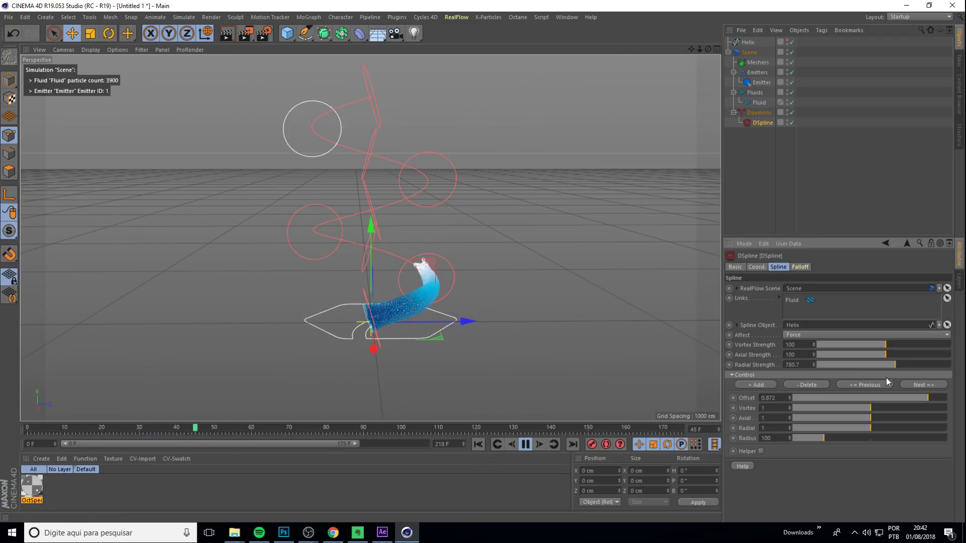
drag(886, 357, 888, 346)
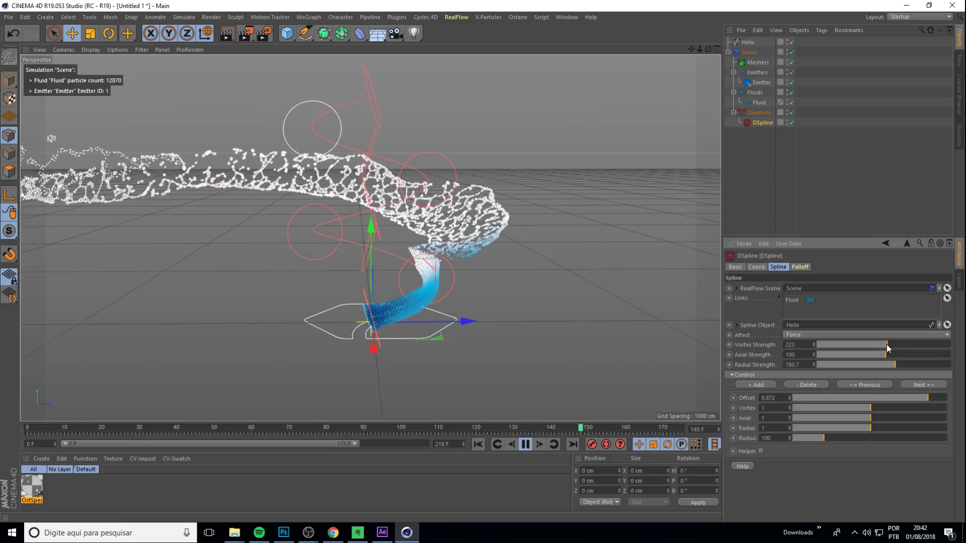
key(ctrl+z)
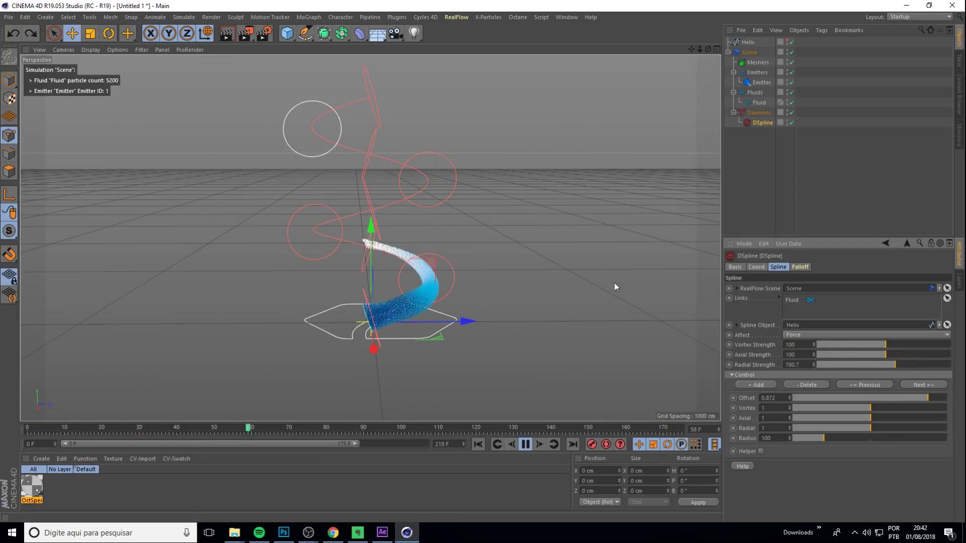
click(772, 156)
alt+drag(374, 229, 370, 245)
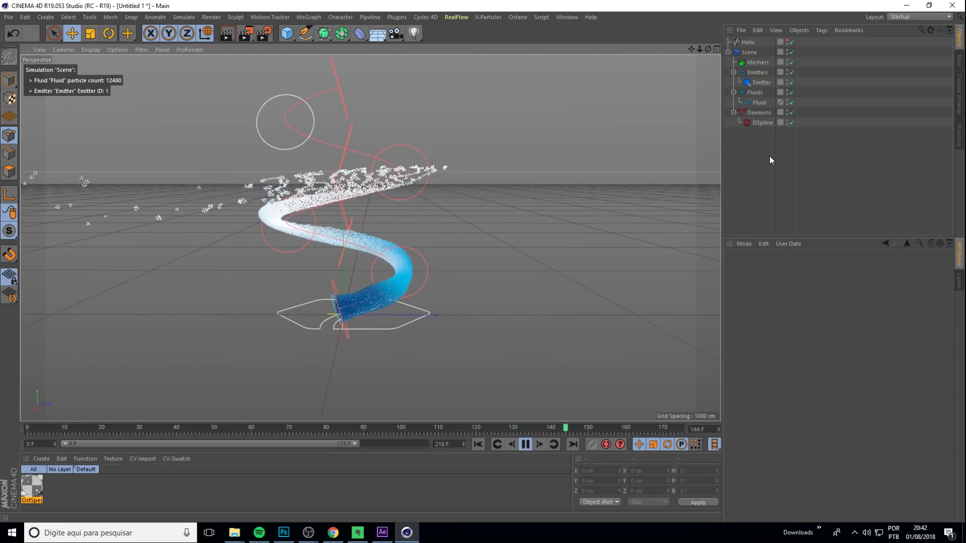
- Add a Noise Field daemon and raise its Strength to 297.4 cm
click(455, 18)
mouse_move(467, 52)
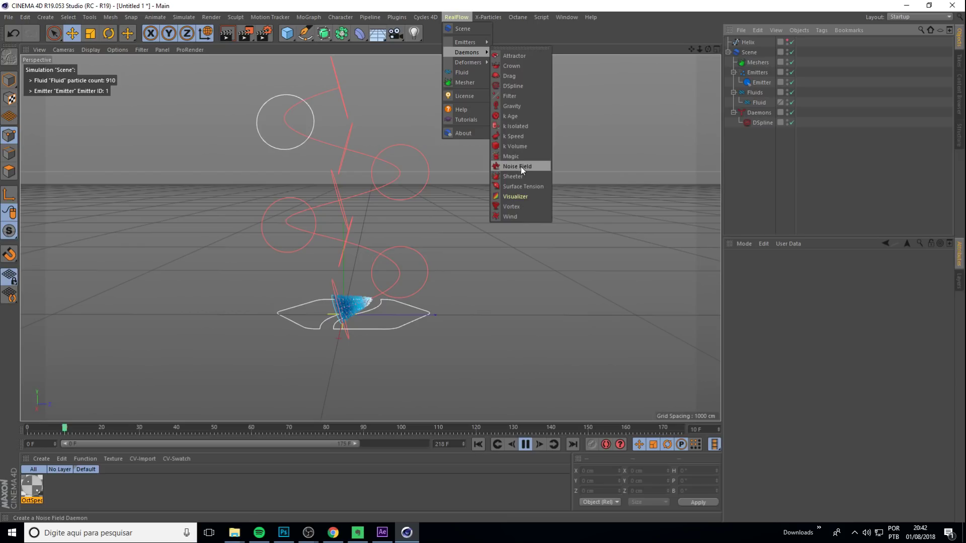
click(520, 166)
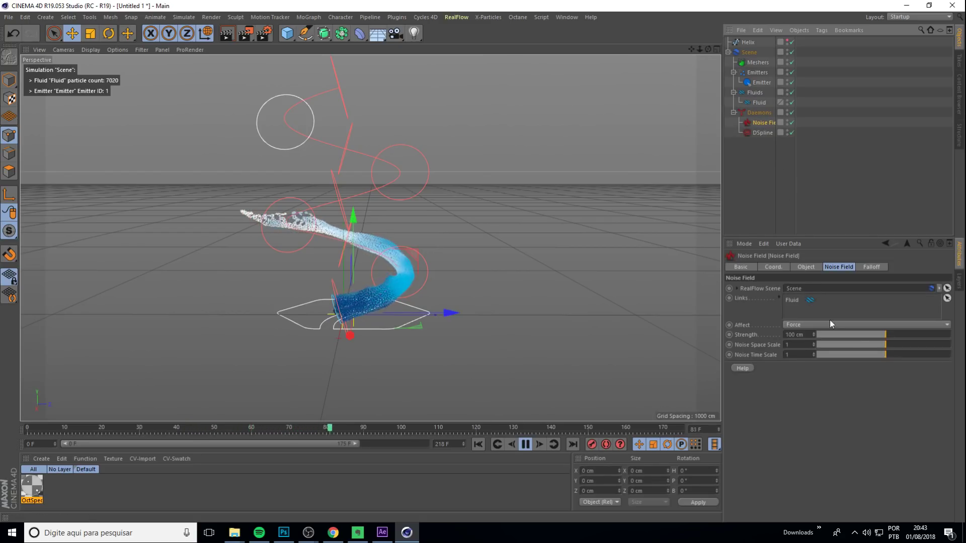
drag(888, 337, 888, 337)
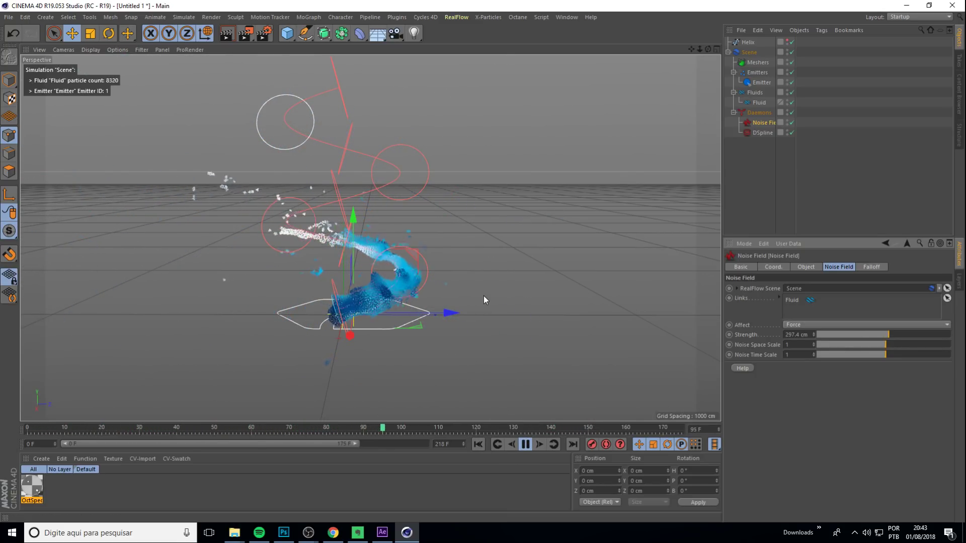
- Set the circle emitter's Speed to 390 cm and replay the simulation
click(760, 83)
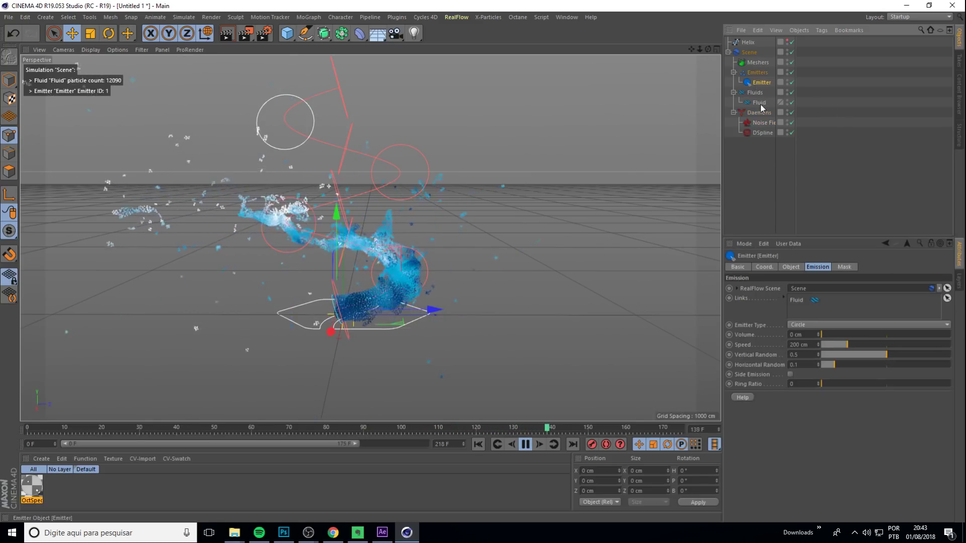
drag(859, 343, 872, 345)
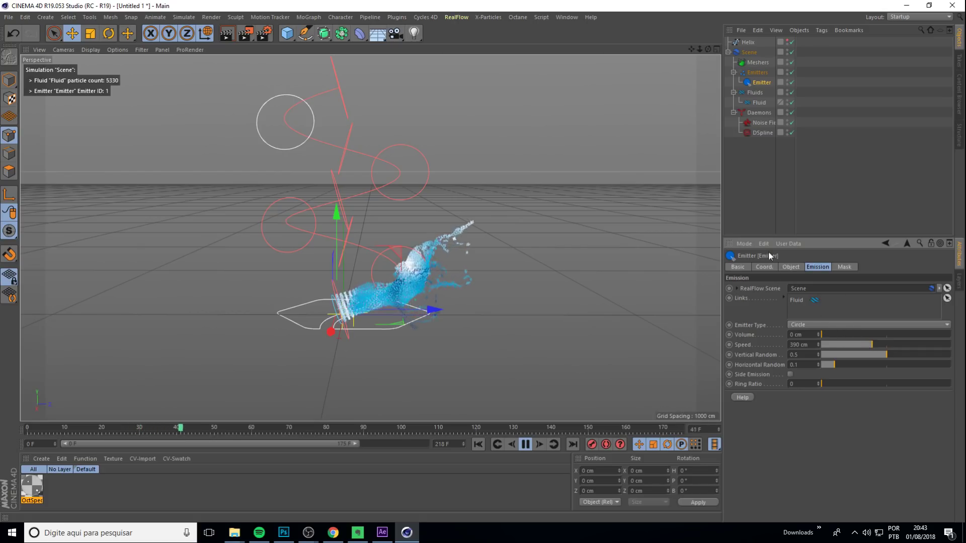
click(759, 102)
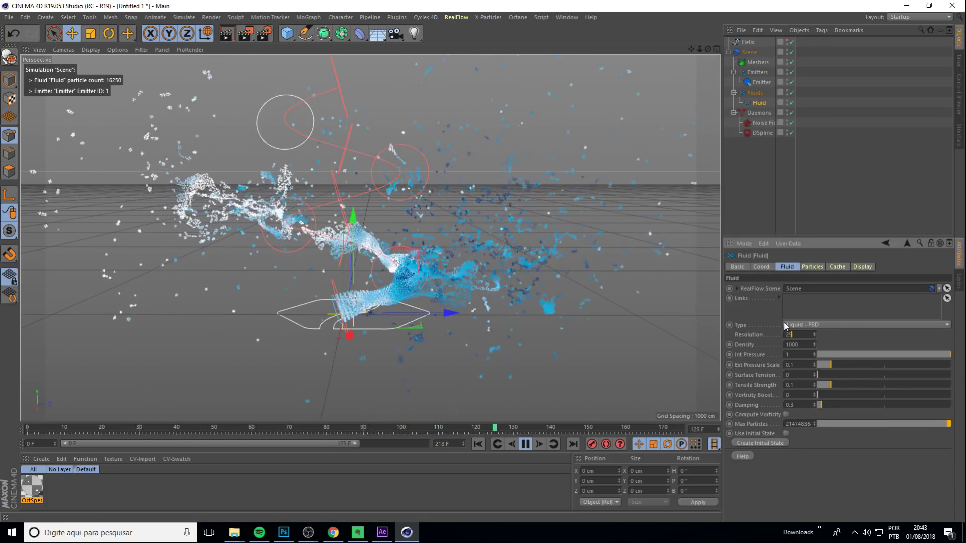
click(477, 444)
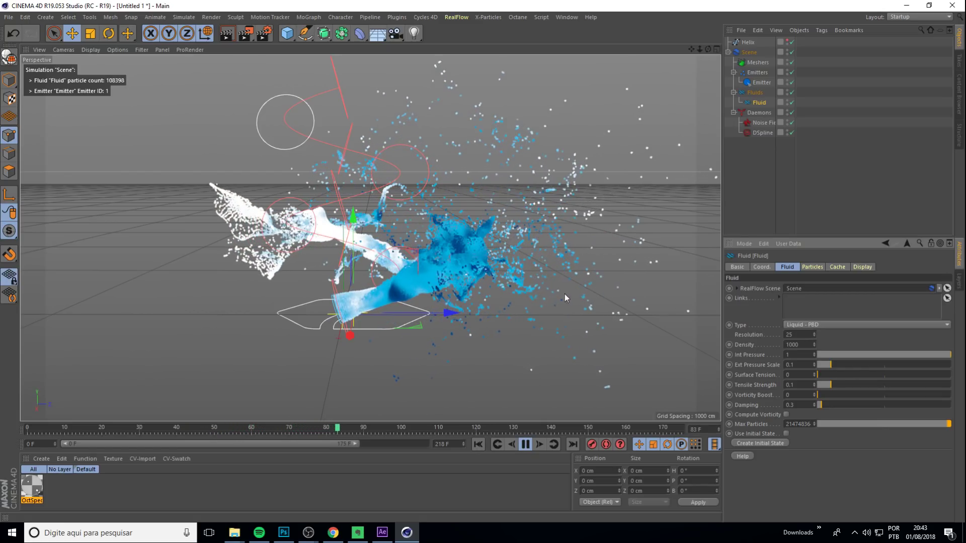
- Select the Daemons group and bring up the RealFlow daemons list
click(774, 205)
click(757, 113)
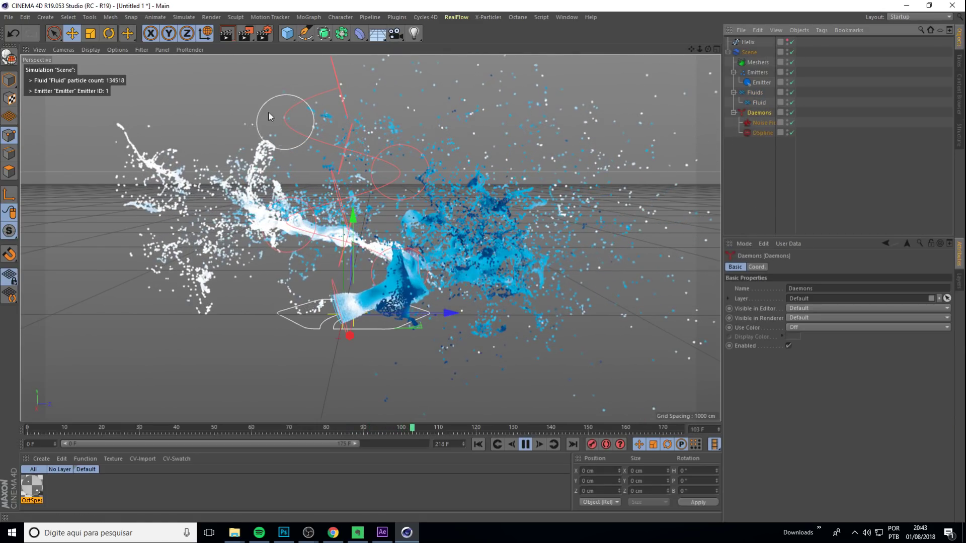
click(455, 17)
mouse_move(467, 51)
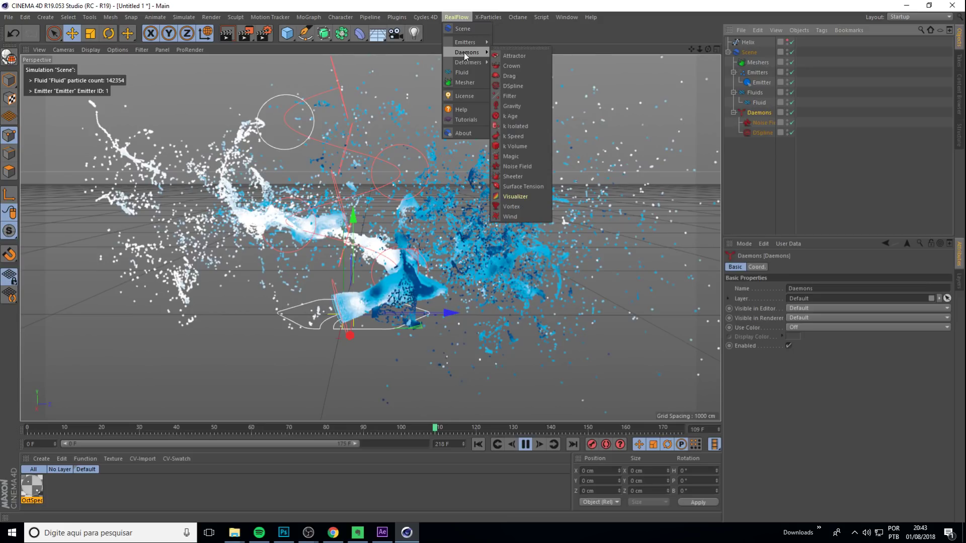
- Add a Gravity daemon at 223.05 cm Strength and replay the simulation
click(513, 105)
click(477, 445)
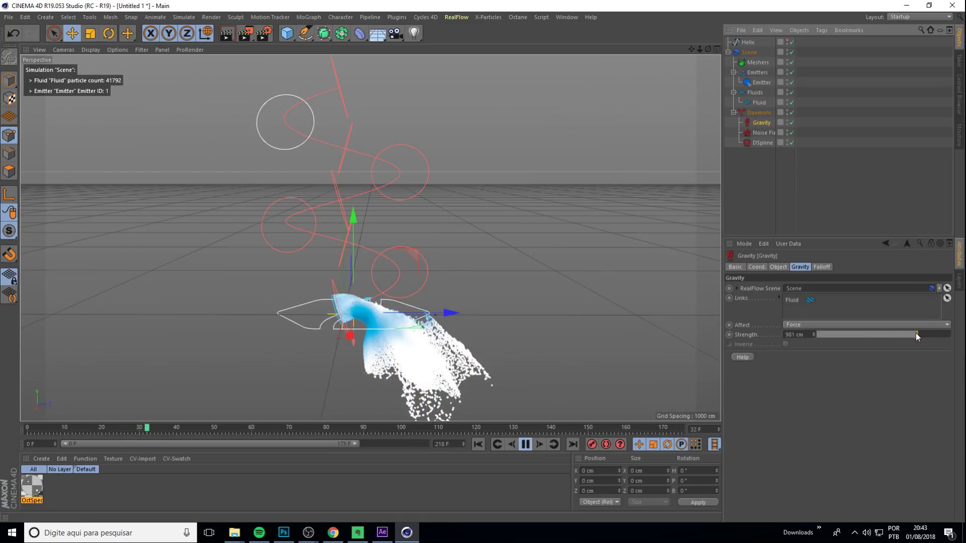
drag(917, 335, 892, 335)
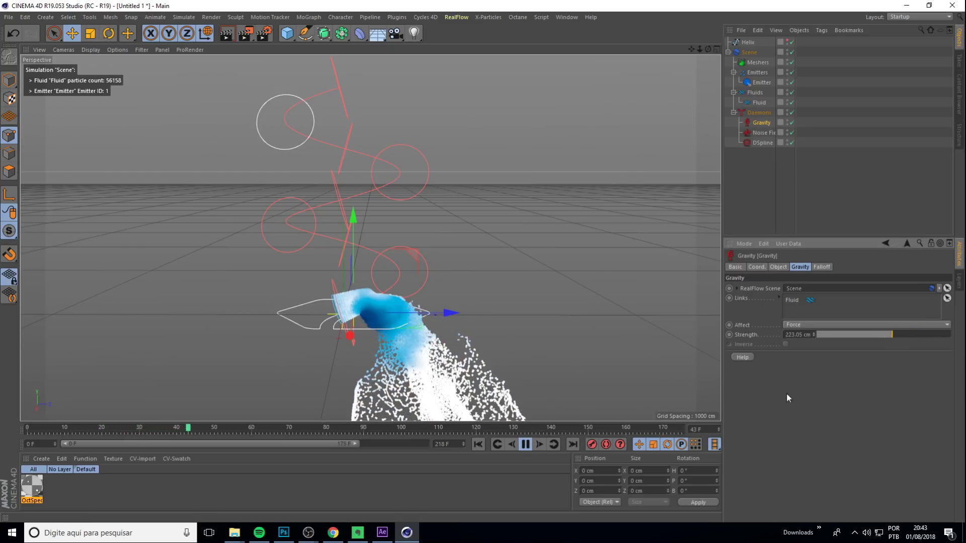
click(478, 444)
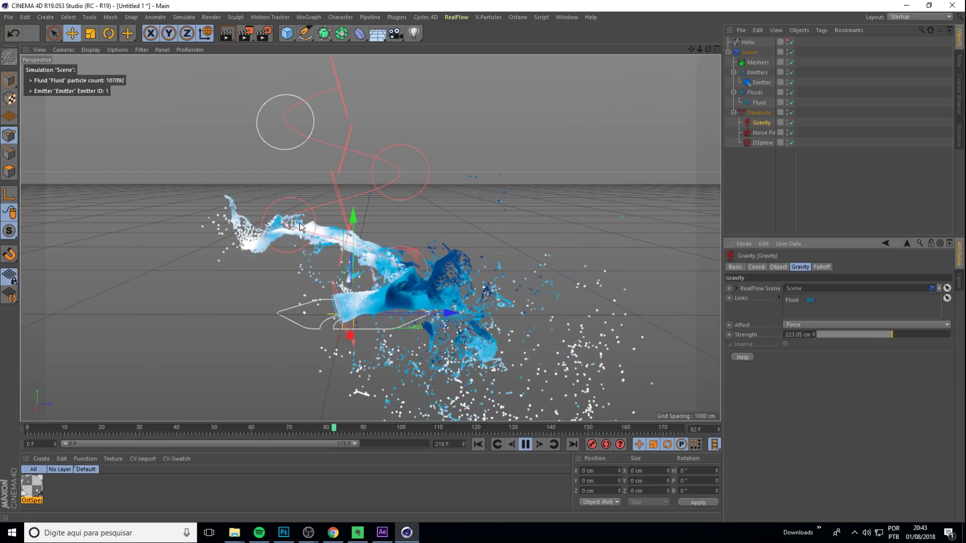
mouse_move(319, 222)
alt+mouse_down()
mouse_move(428, 340)
mouse_move(416, 273)
mouse_move(426, 259)
mouse_move(403, 259)
alt+mouse_up()
key(F8)
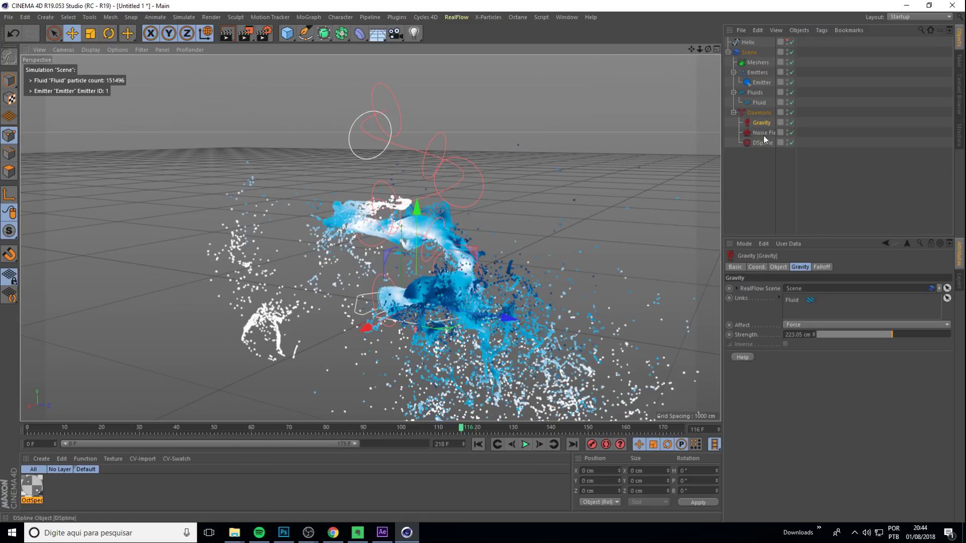
- Set the Fluid Resolution to 10 and replay the simulation
click(772, 103)
double_click(801, 334)
text(10)
key(Return)
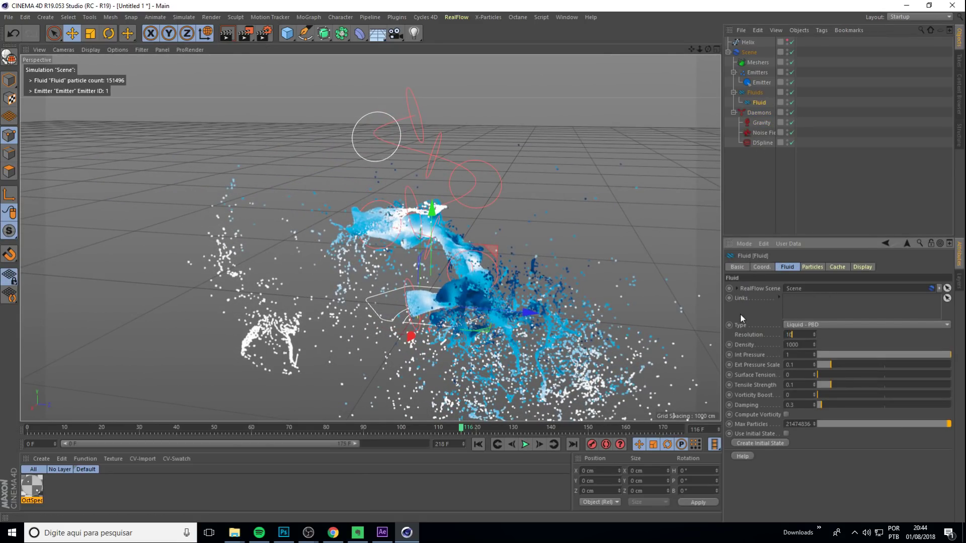
click(477, 444)
click(525, 444)
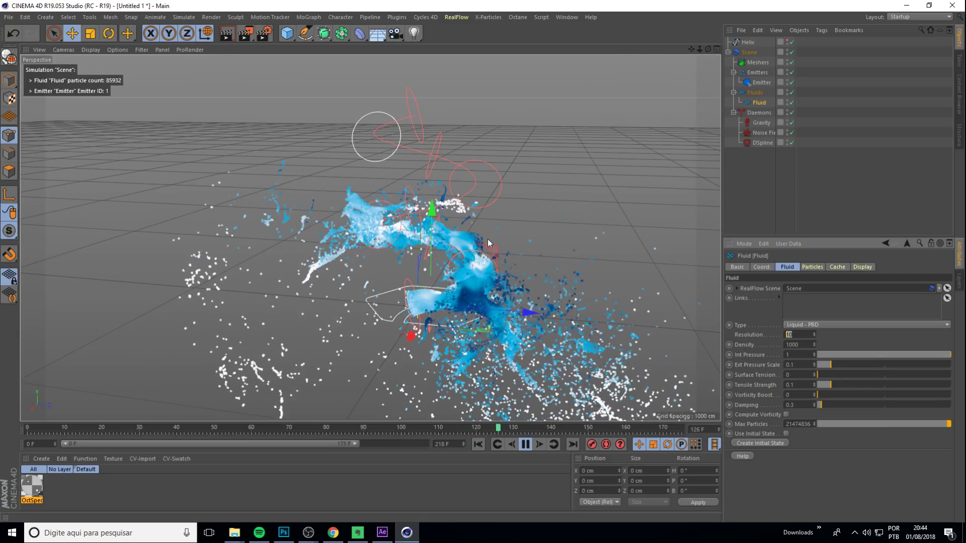
- Try a Fluid Resolution of 3 and replay the simulation from frame 0
text(3)
key(Return)
mouse_move(626, 288)
alt+mouse_down()
mouse_move(509, 266)
mouse_move(515, 382)
alt+mouse_up()
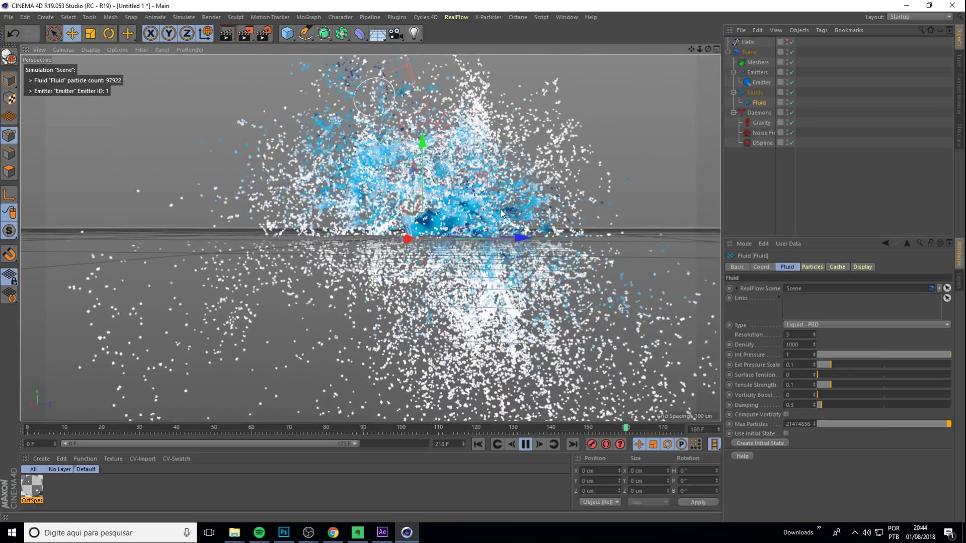
click(523, 445)
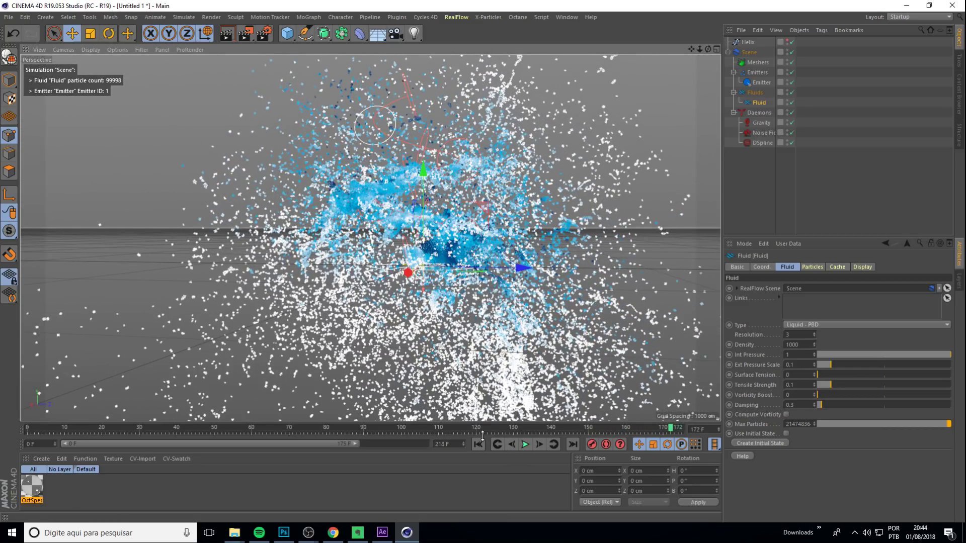
click(479, 444)
click(523, 446)
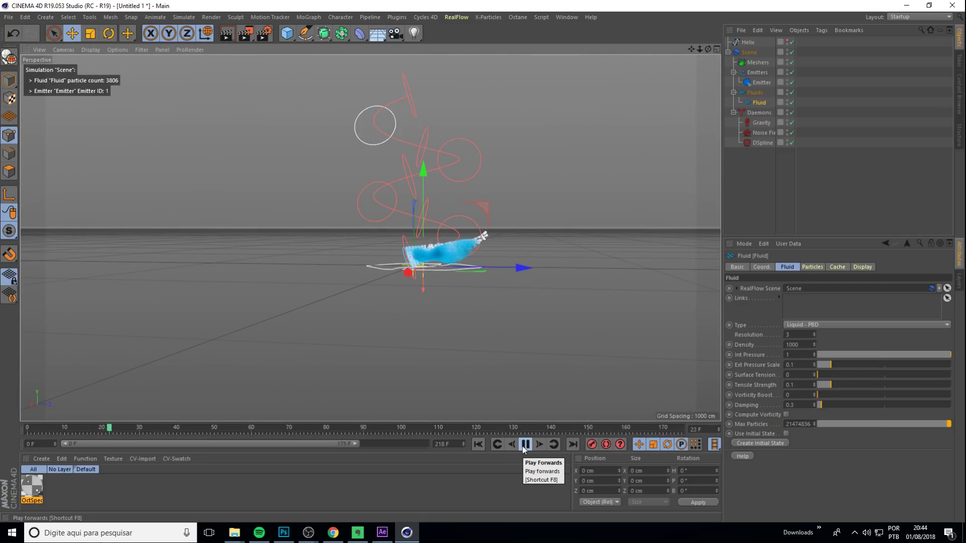
click(525, 445)
click(478, 444)
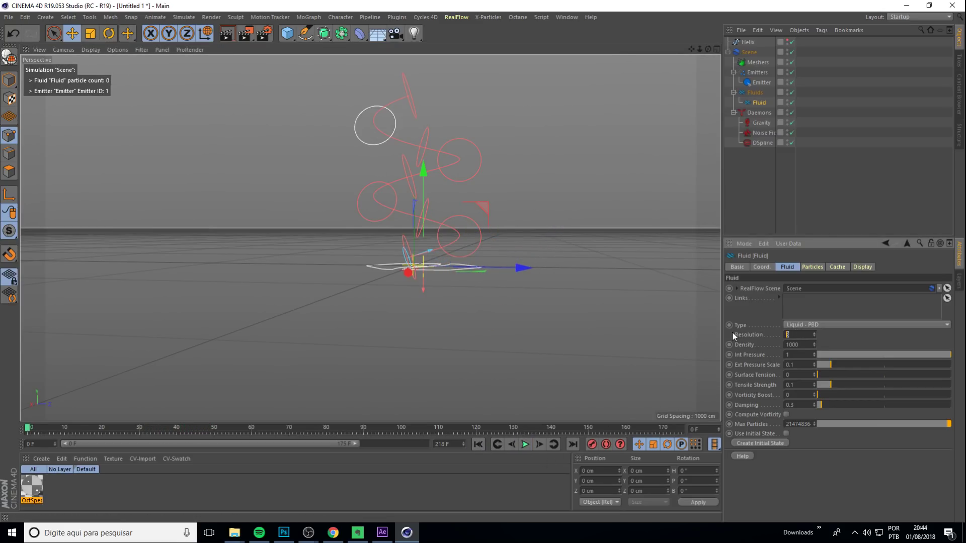
- Settle on Fluid Resolution 30, play a few frames, and select the Meshers group
text(30)
key(Return)
click(525, 444)
click(524, 444)
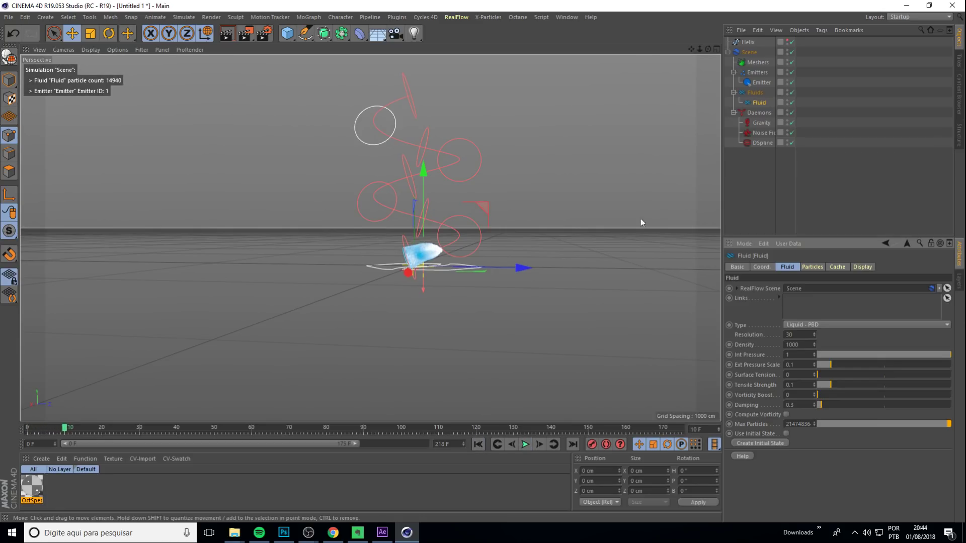
click(765, 62)
- Add a RealFlow Mesher with Auto Build on and replay the meshed fluid
click(457, 18)
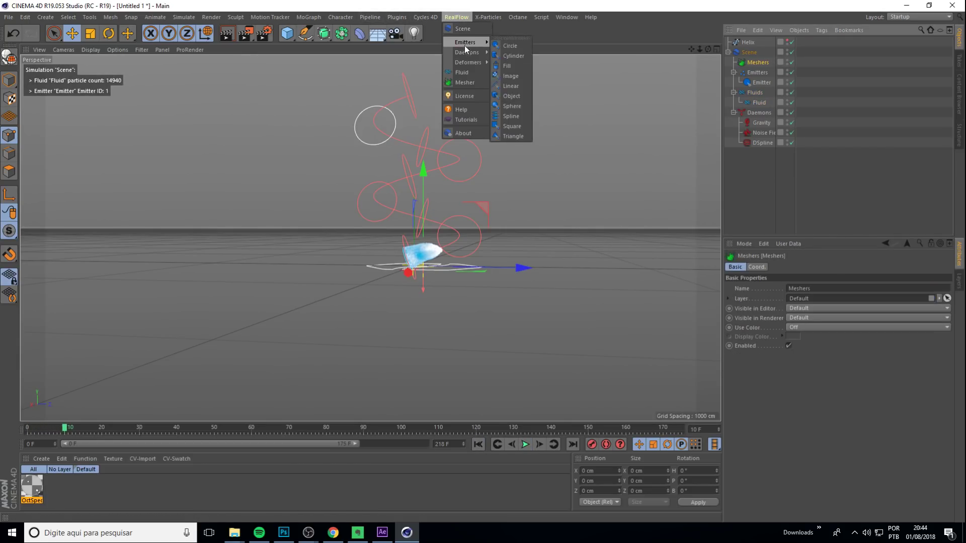
click(464, 82)
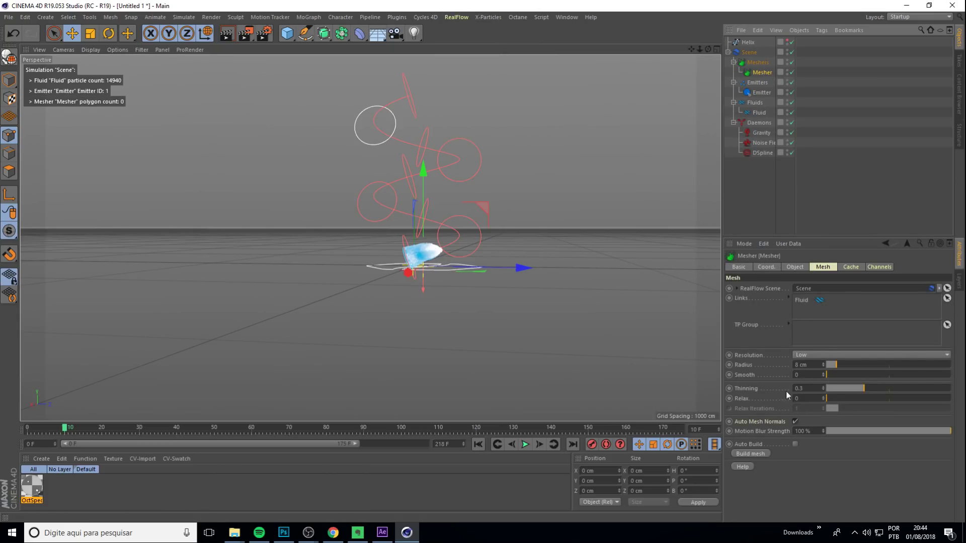
click(795, 444)
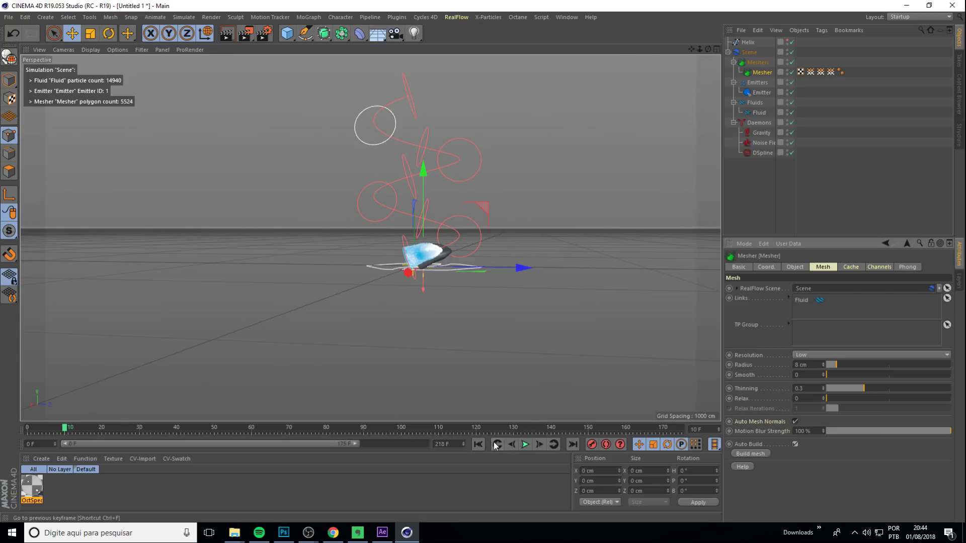
click(478, 444)
click(524, 444)
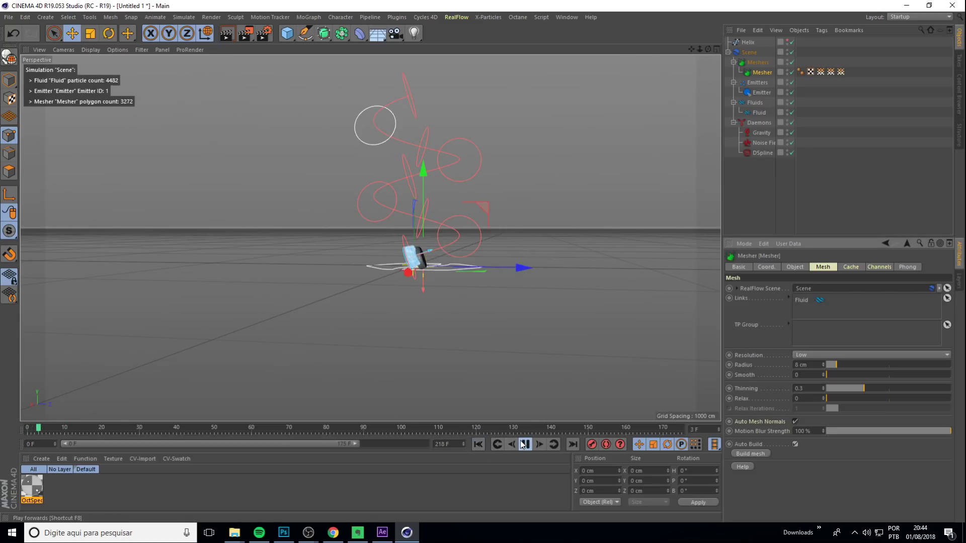
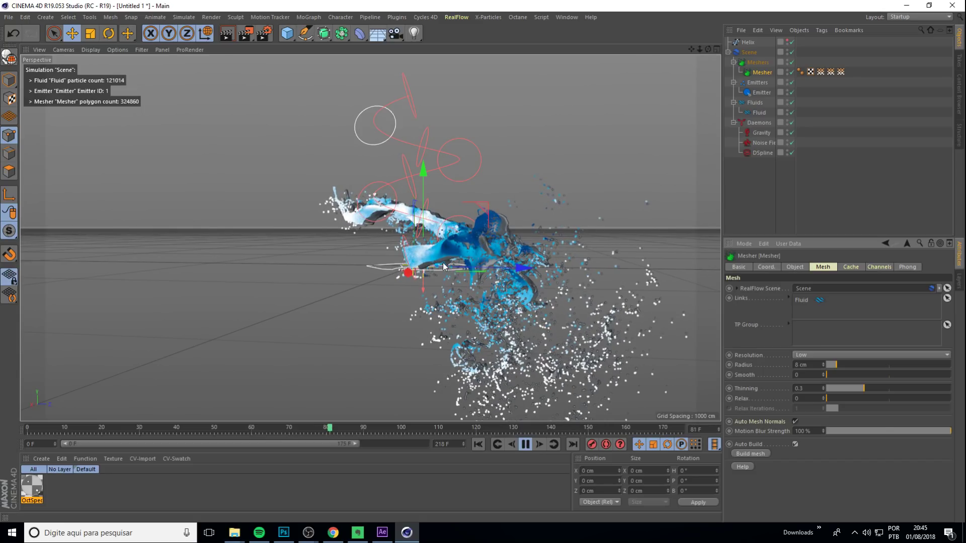
- Pause the fluid at frame 84, switch off the Emitter, and orbit around the meshed fluid
key(F8)
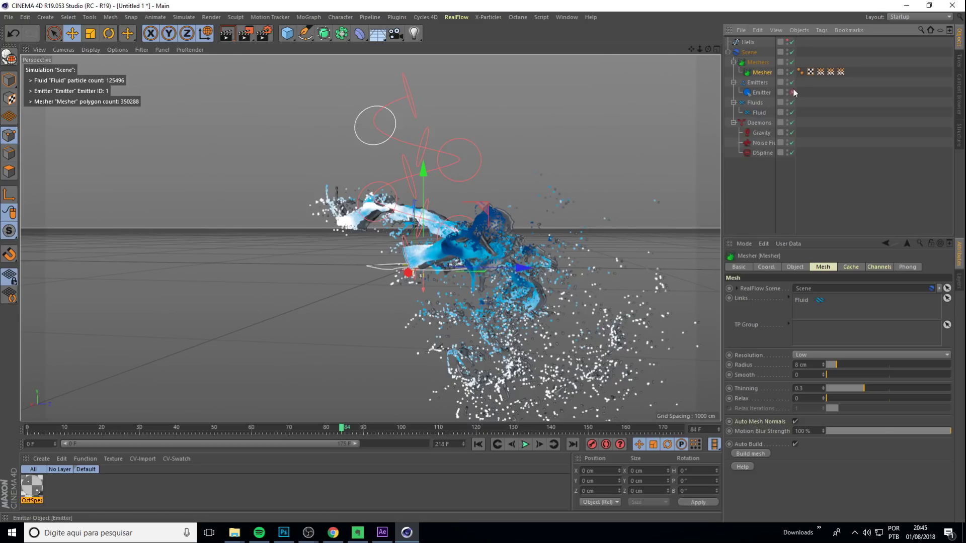
click(792, 93)
mouse_move(285, 250)
alt+mouse_down()
mouse_move(333, 221)
mouse_move(439, 192)
alt+mouse_up()
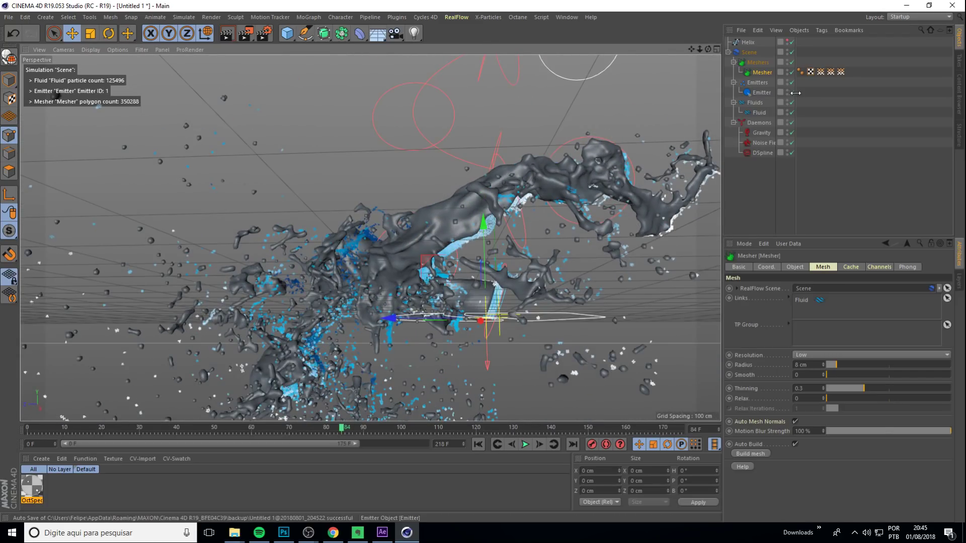
click(792, 93)
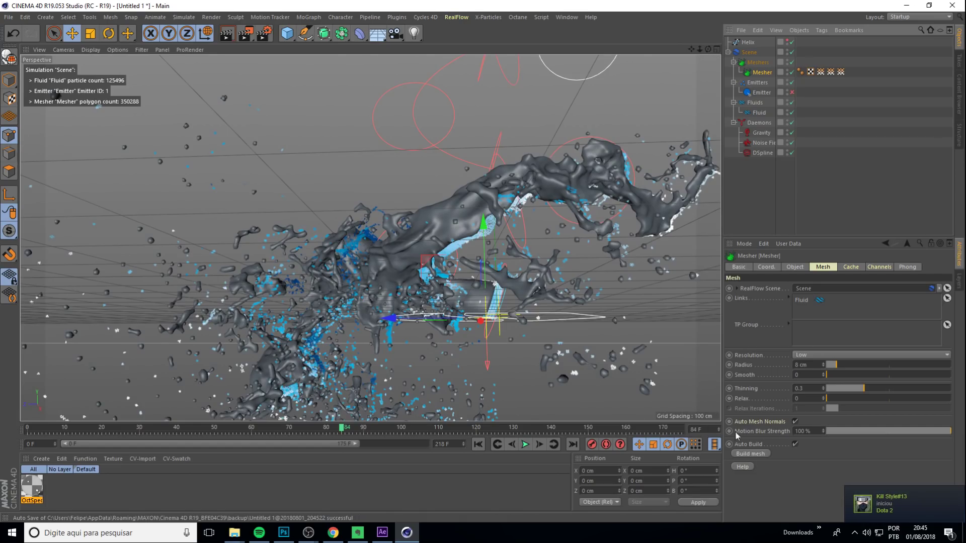
mouse_move(383, 216)
alt+mouse_down()
mouse_move(431, 231)
mouse_move(535, 340)
mouse_move(828, 347)
mouse_move(805, 345)
mouse_move(770, 315)
alt+mouse_up()
text(4)
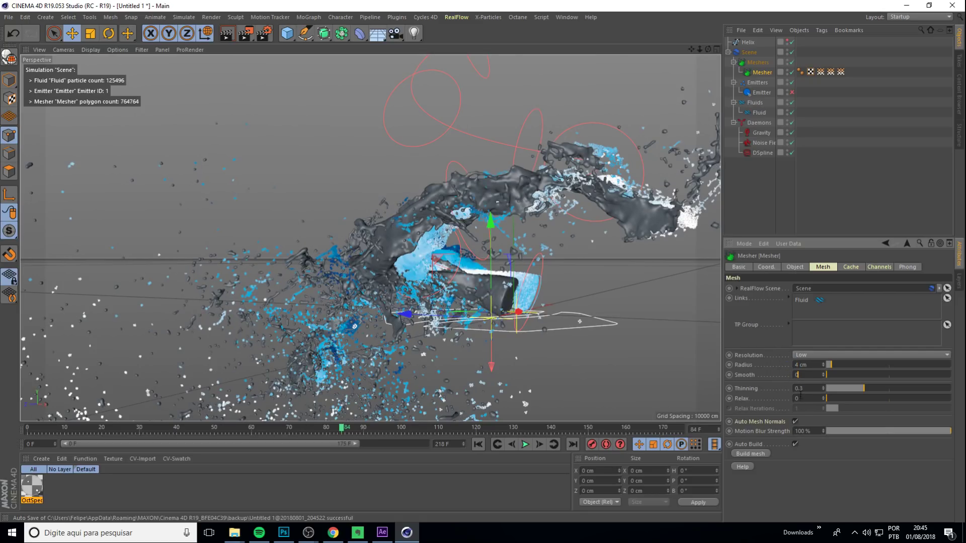
- Give the Mesher Smooth 2 and Low-Medium resolution, rebuilding the mesh at 1491576 polygons
text(32)
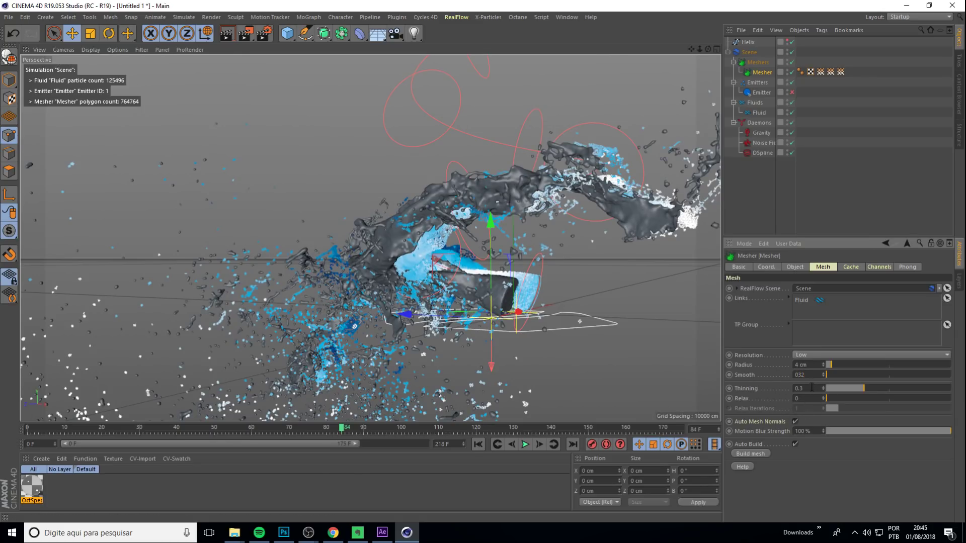
text(2)
key(Return)
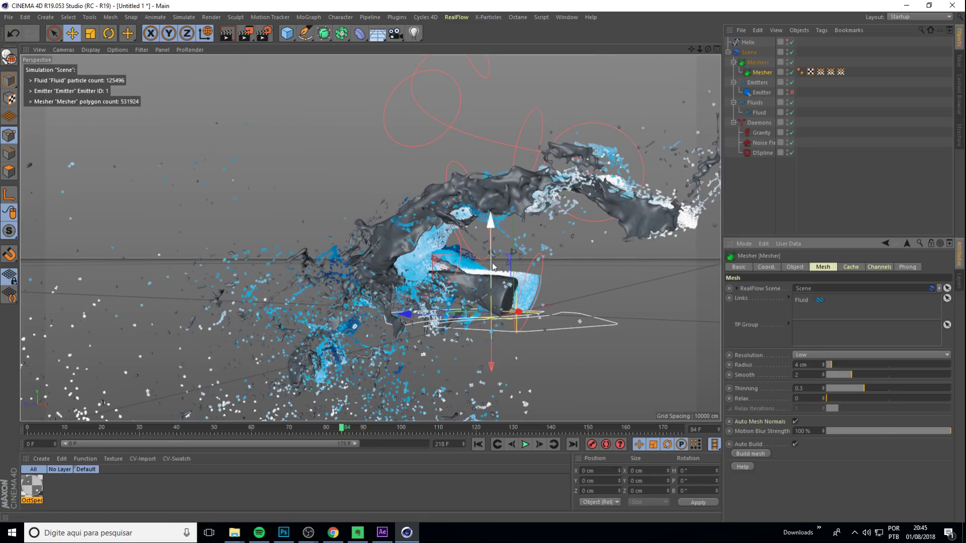
scroll(506, 212, up, 4)
scroll(507, 213, down, 2)
scroll(473, 239, down, 2)
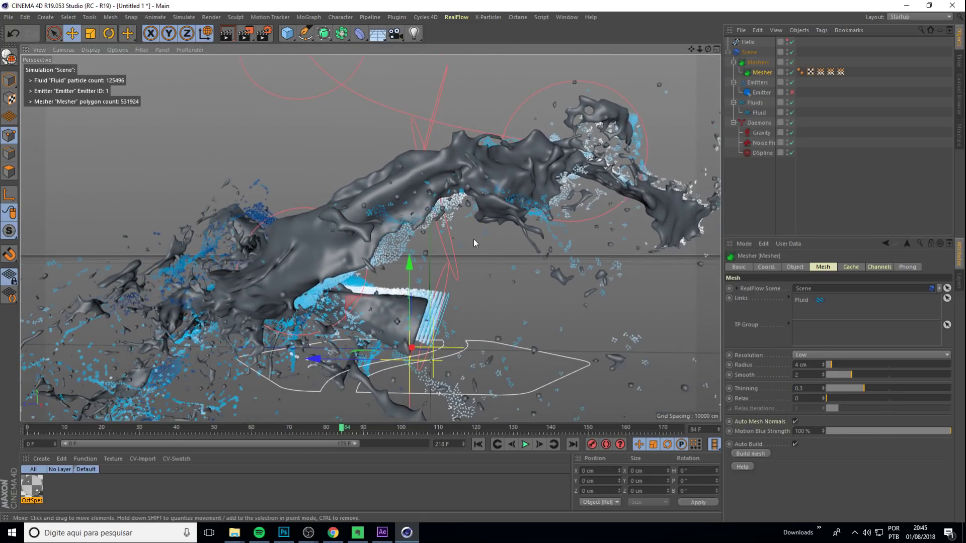
click(808, 355)
click(816, 378)
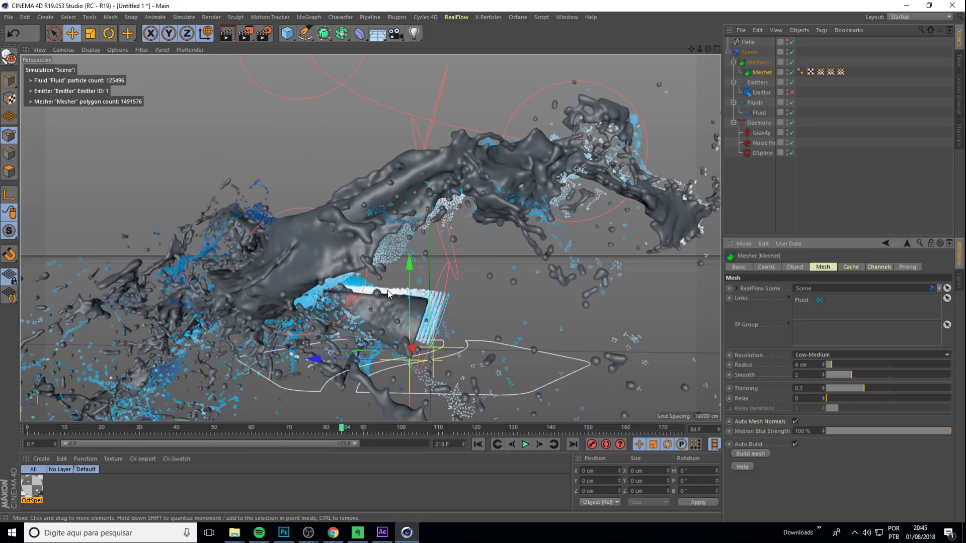
- Set the Mesher resolution to Medium for a 2840820-polygon fluid mesh
mouse_move(334, 259)
alt+mouse_down()
mouse_move(431, 259)
mouse_move(551, 302)
alt+mouse_up()
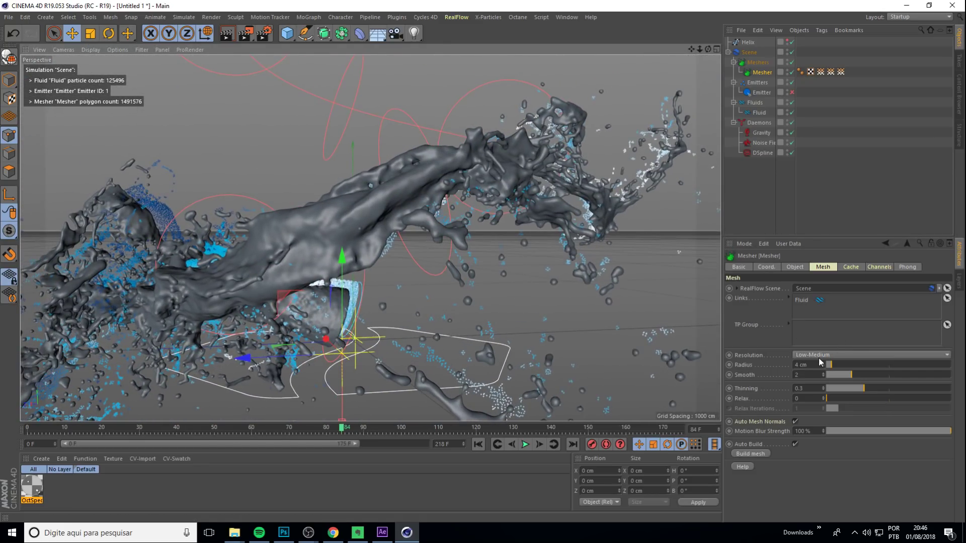
click(855, 355)
click(810, 386)
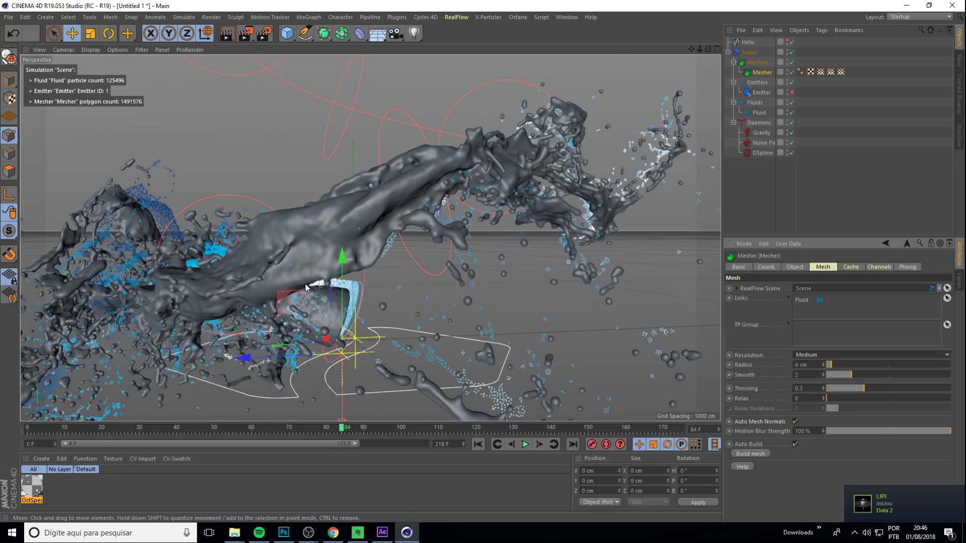
- Orbit and dolly around the Medium-resolution fluid mesh to inspect it from low, close and side-on views
mouse_move(316, 346)
alt+mouse_down()
mouse_move(330, 237)
mouse_move(284, 196)
mouse_move(382, 334)
mouse_move(391, 436)
alt+mouse_up()
mouse_move(357, 355)
alt+mouse_down()
mouse_move(481, 225)
mouse_move(564, 232)
mouse_move(573, 169)
mouse_move(404, 177)
mouse_move(402, 326)
alt+mouse_up()
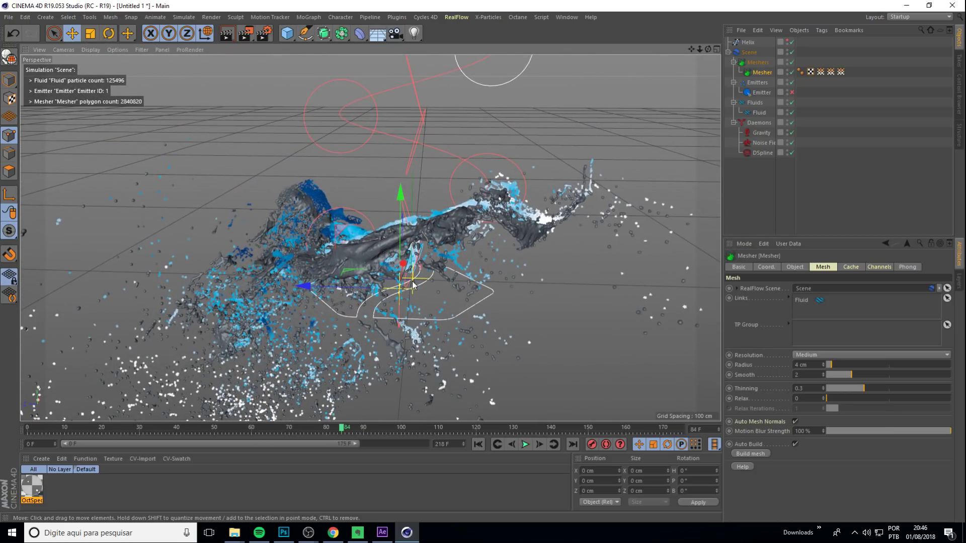
mouse_move(413, 286)
alt+mouse_down()
mouse_move(483, 343)
mouse_move(478, 319)
mouse_move(428, 316)
alt+mouse_up()
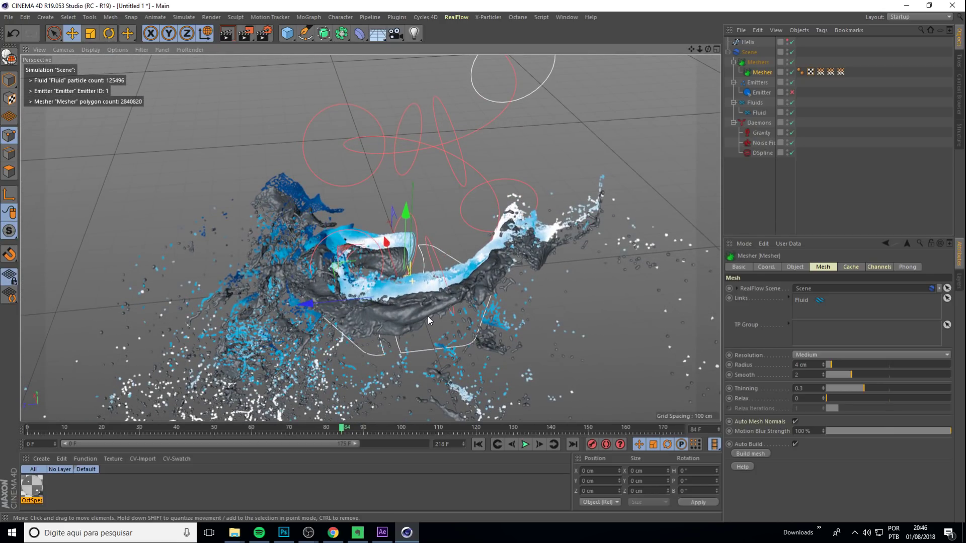
mouse_move(429, 316)
alt+right_down()
mouse_move(430, 327)
mouse_move(430, 308)
mouse_move(391, 344)
mouse_move(319, 303)
alt+right_up()
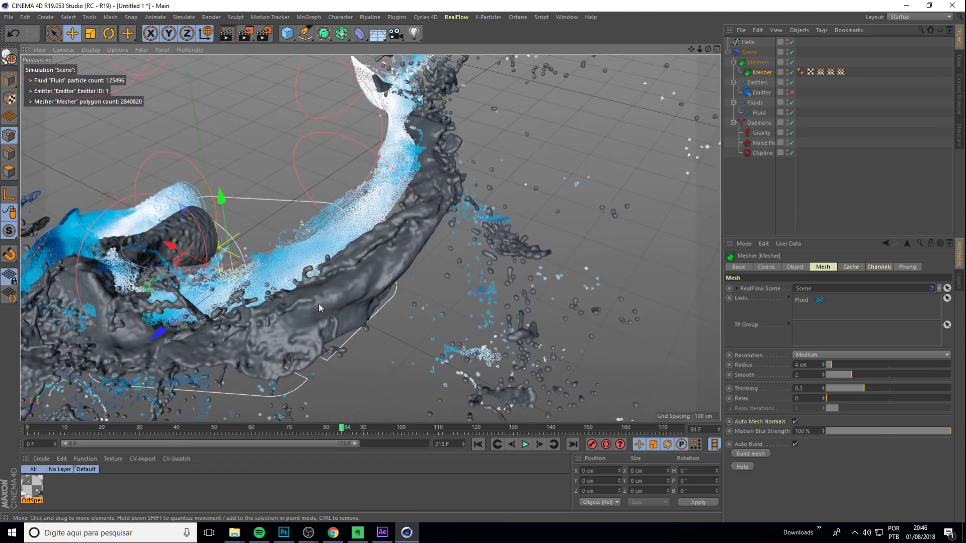
mouse_move(318, 303)
alt+mouse_down()
mouse_move(596, 240)
mouse_move(576, 220)
mouse_move(420, 244)
mouse_move(414, 216)
mouse_move(480, 178)
mouse_move(398, 159)
mouse_move(331, 283)
mouse_move(552, 221)
alt+mouse_up()
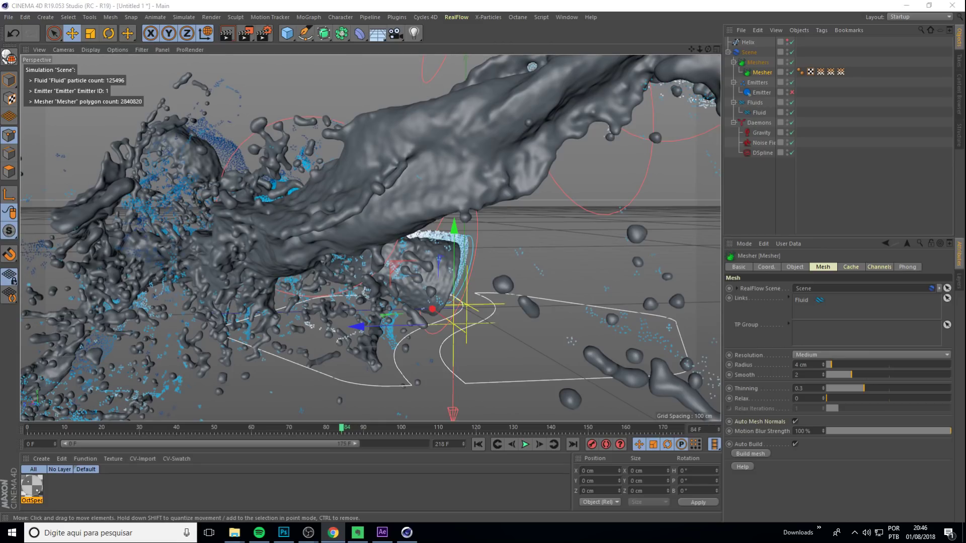
- Open the RealFlow Home - Next Limit page from the Chrome search results
click(332, 533)
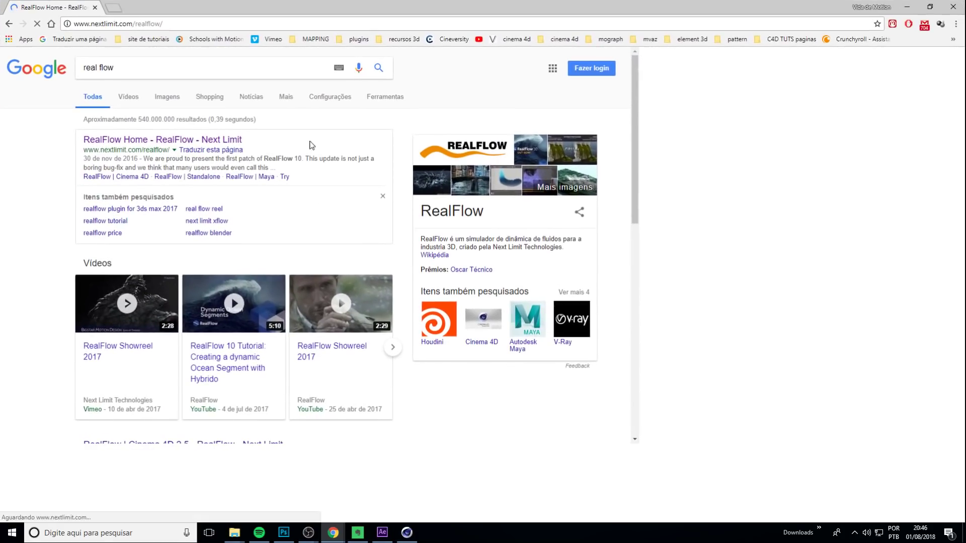
click(131, 133)
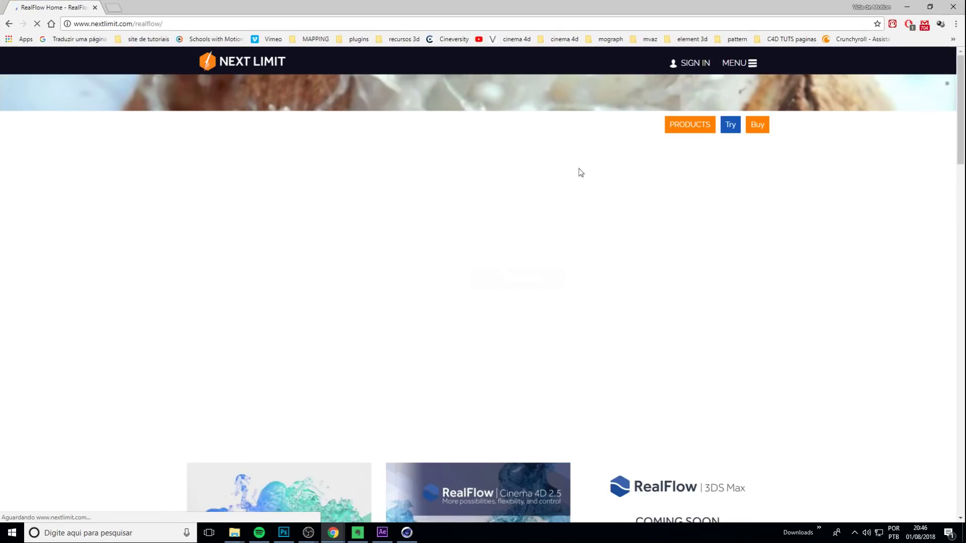
scroll(386, 280, down, 1)
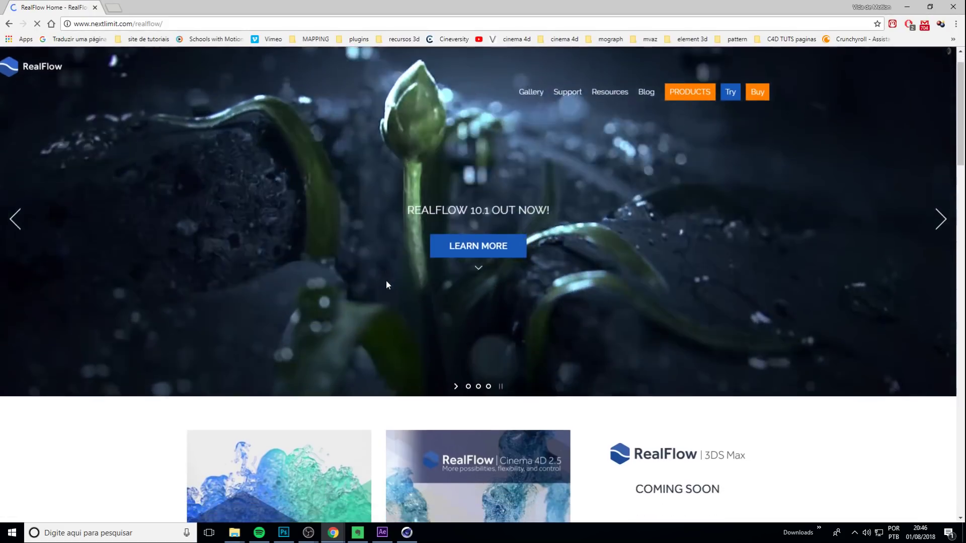
scroll(404, 331, down, 1)
scroll(403, 331, down, 2)
- Browse down to the RealFlow product cards, including RealFlow | Cinema 4D, then bring up OBS
scroll(479, 316, down, 1)
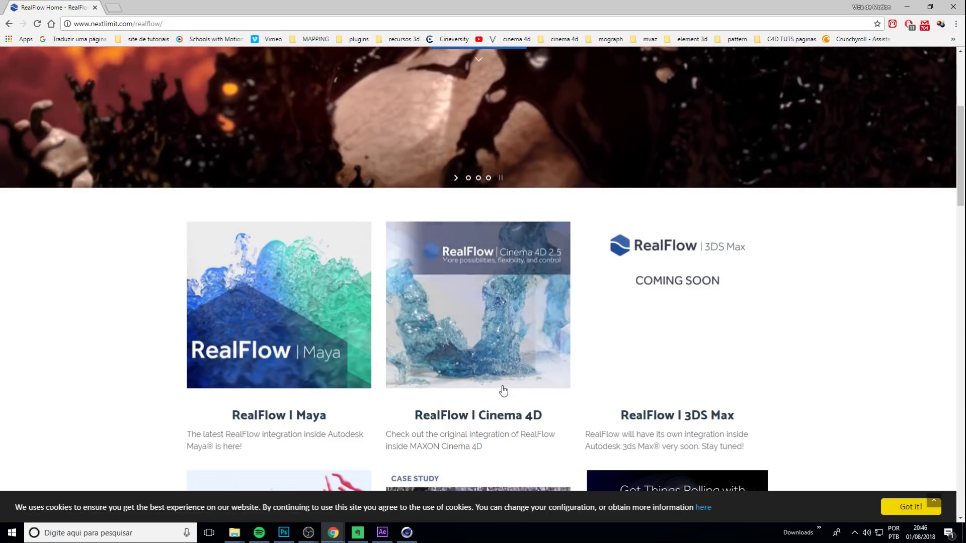
scroll(500, 388, down, 2)
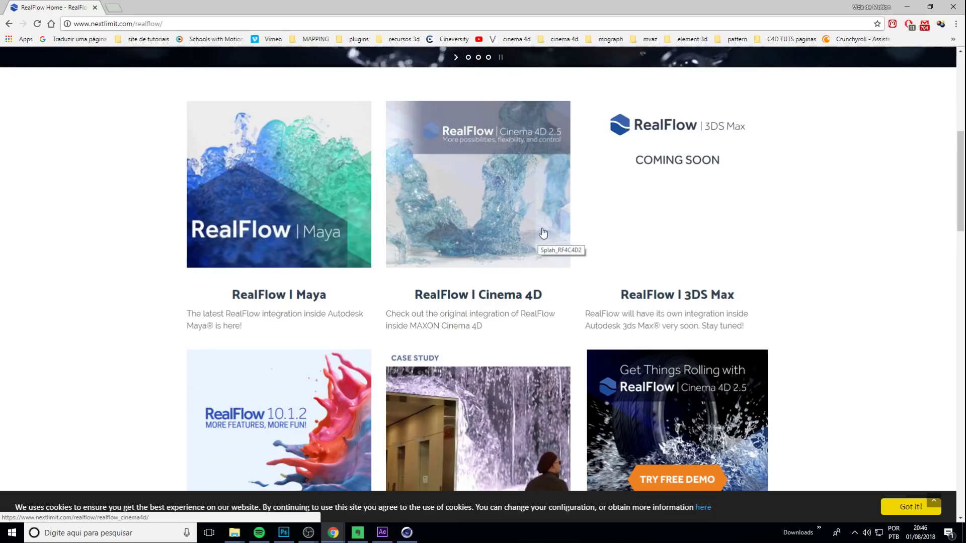
scroll(628, 181, down, 1)
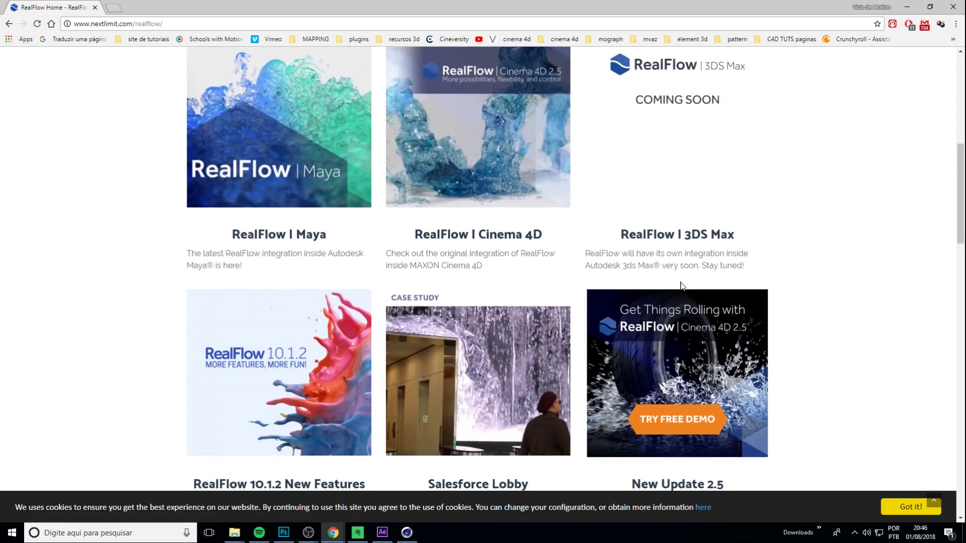
scroll(562, 221, up, 1)
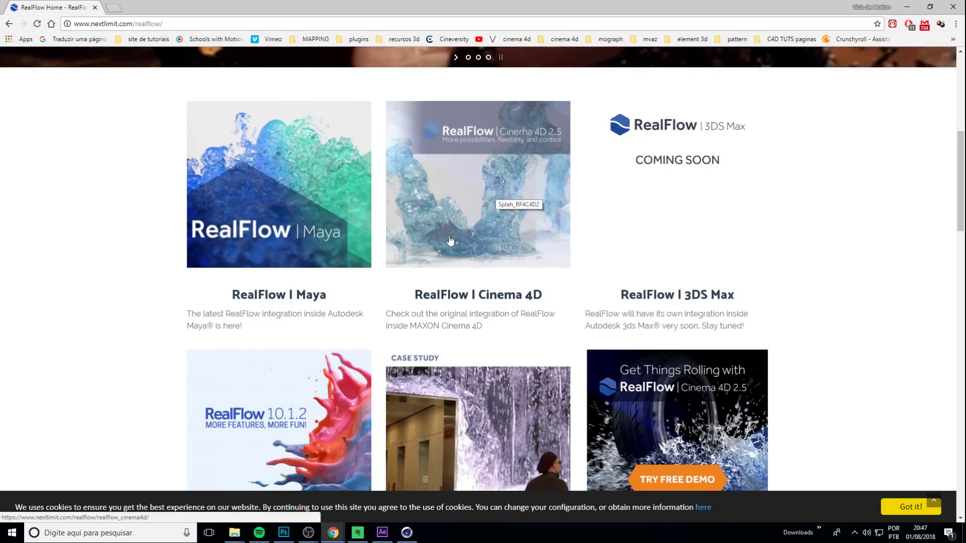
scroll(509, 158, down, 1)
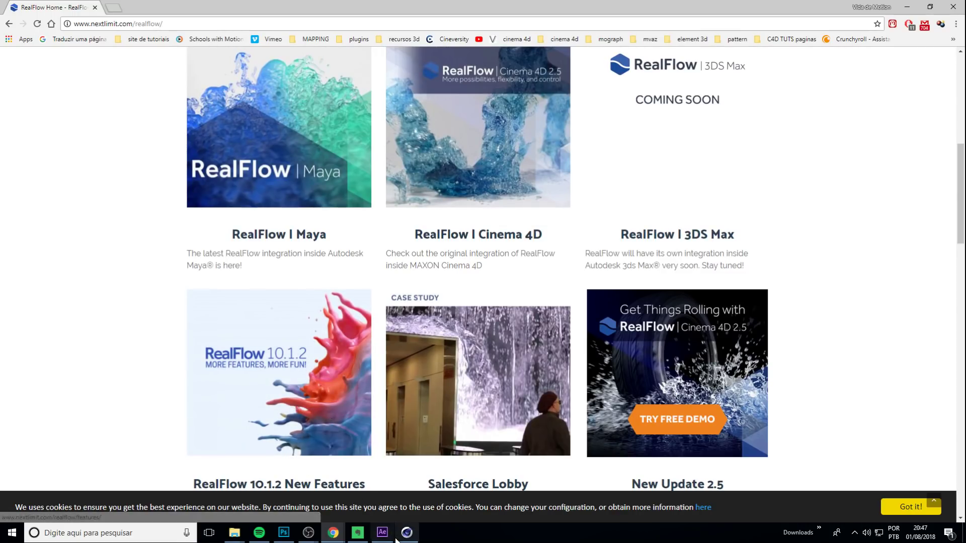
click(301, 532)
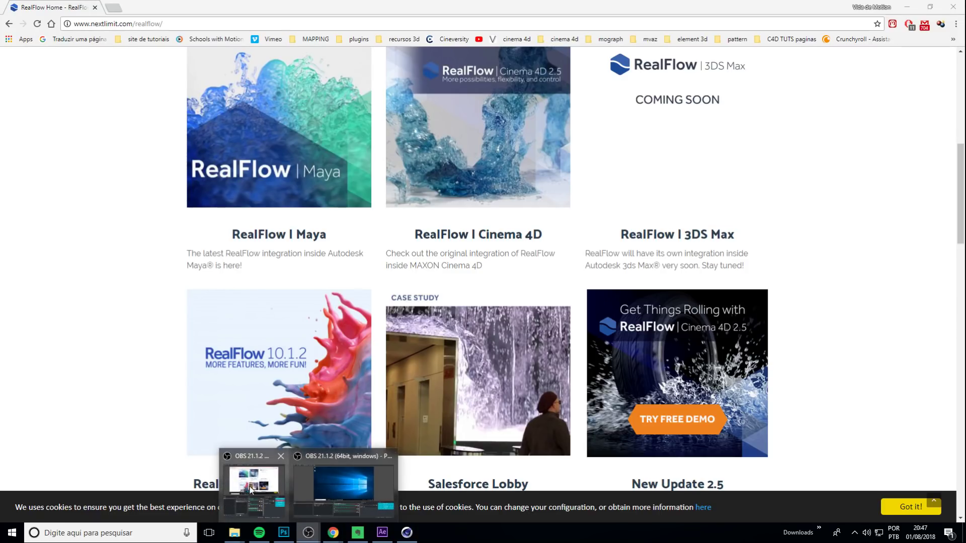